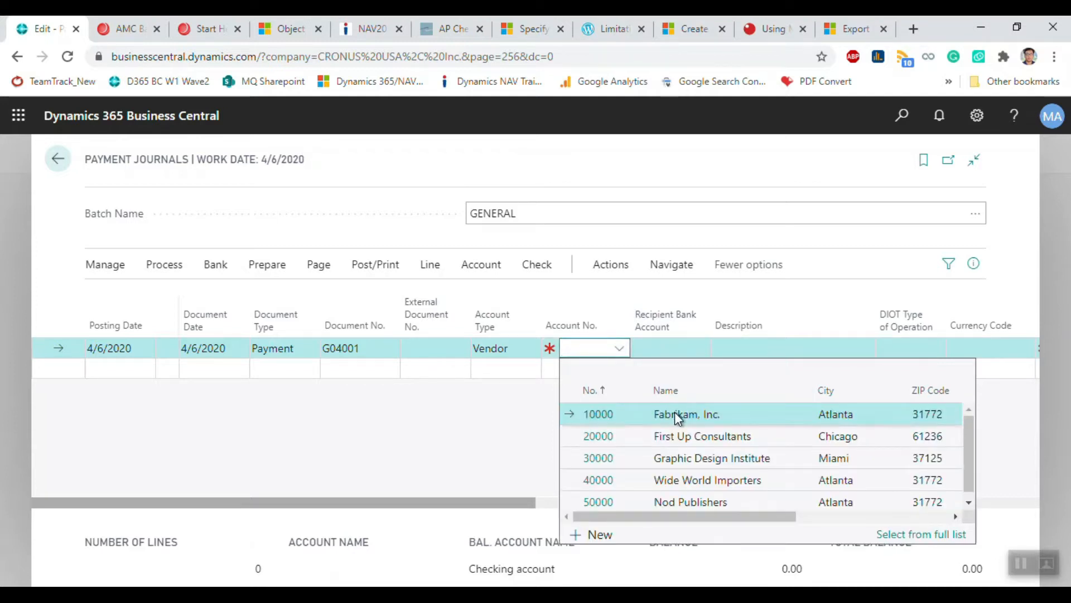
Step: Set the payment line to vendor 10000 Fabrikam, Inc. with recipient bank account ECA
{"action": "left_click", "coordinate": [675, 412]}
{"action": "left_click", "coordinate": [660, 349]}
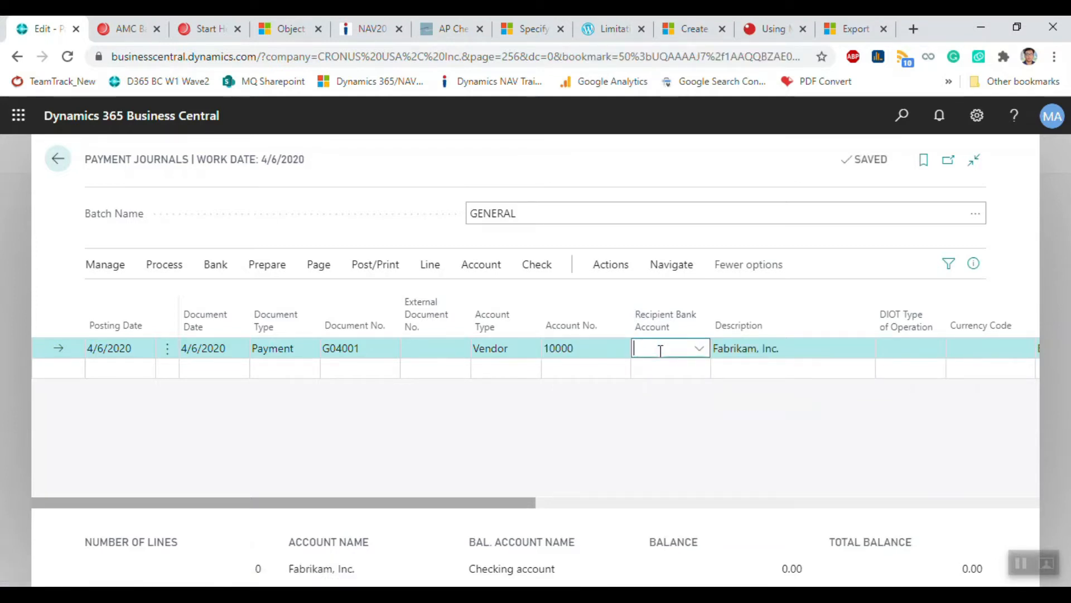
{"action": "left_click", "coordinate": [700, 348]}
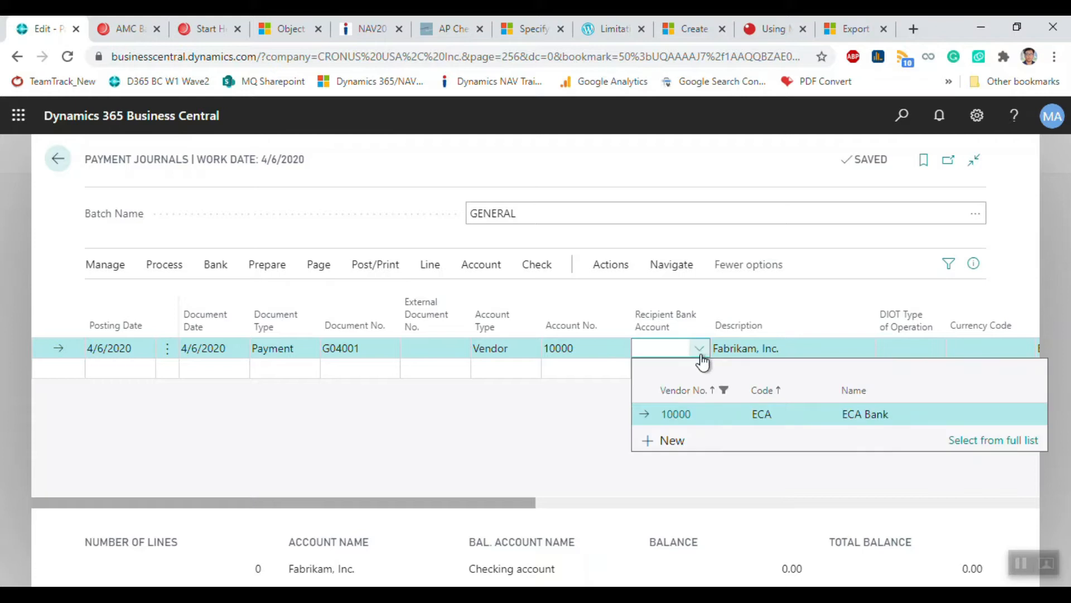
{"action": "left_click", "coordinate": [696, 412]}
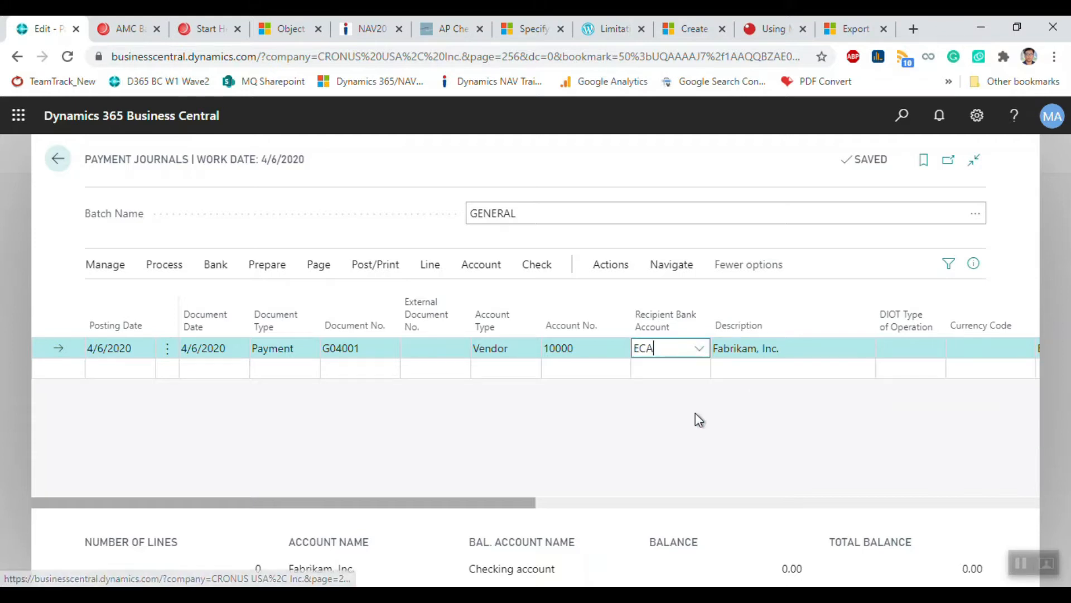
{"action": "left_click", "coordinate": [835, 347]}
{"action": "left_click_drag", "start_coordinate": [508, 494], "coordinate": [768, 480]}
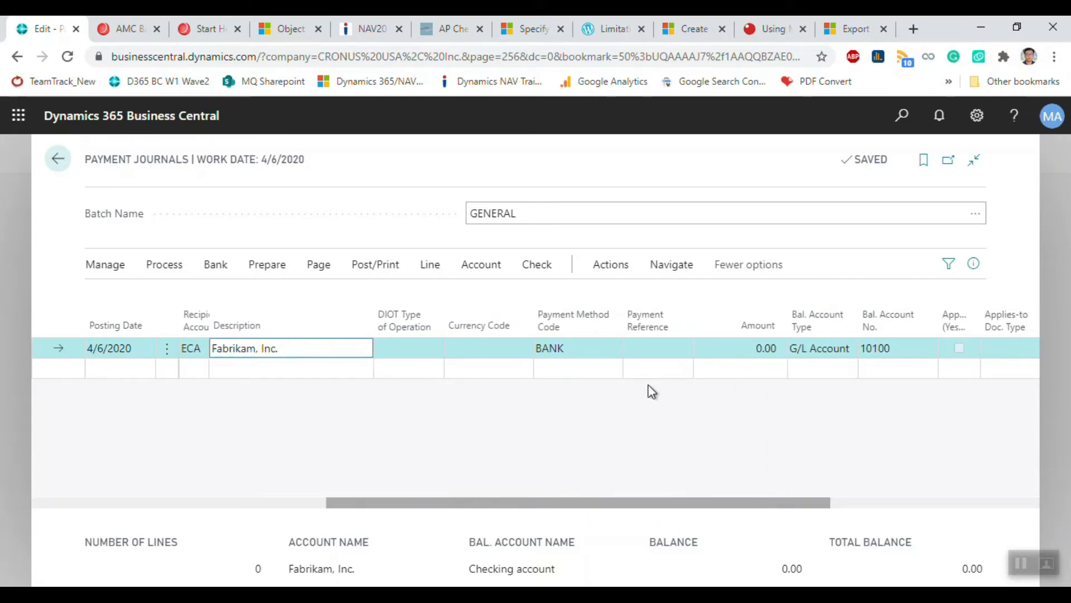
Step: Set the payment method code to BNKCONVDOM after first trying BNKCONVINT
{"action": "left_click", "coordinate": [580, 351]}
{"action": "left_click", "coordinate": [581, 352]}
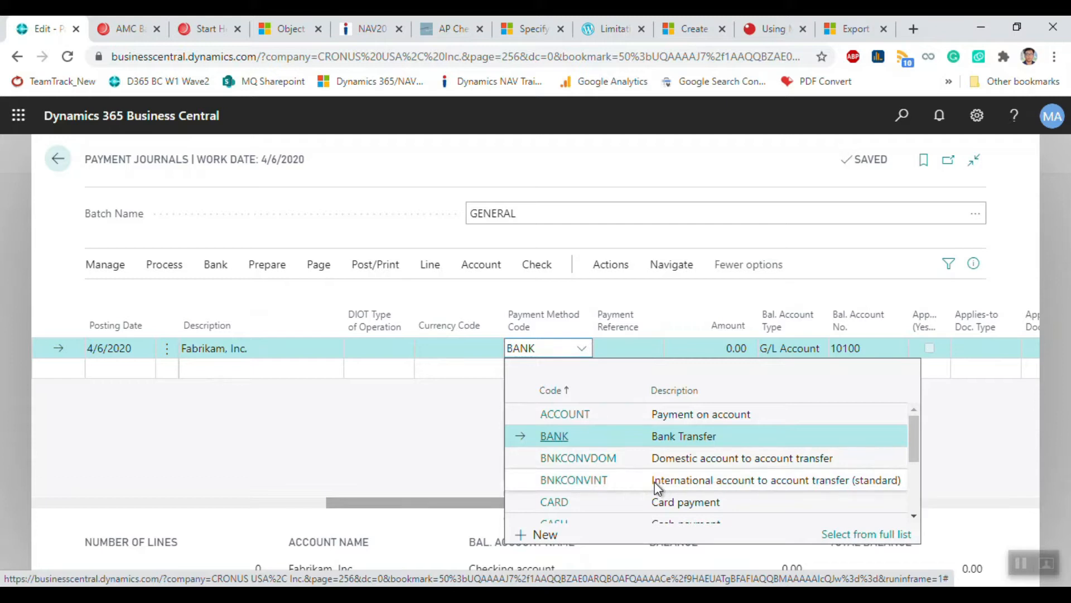
{"action": "left_click_drag", "start_coordinate": [654, 481], "coordinate": [819, 481]}
{"action": "left_click_drag", "start_coordinate": [887, 483], "coordinate": [887, 483]}
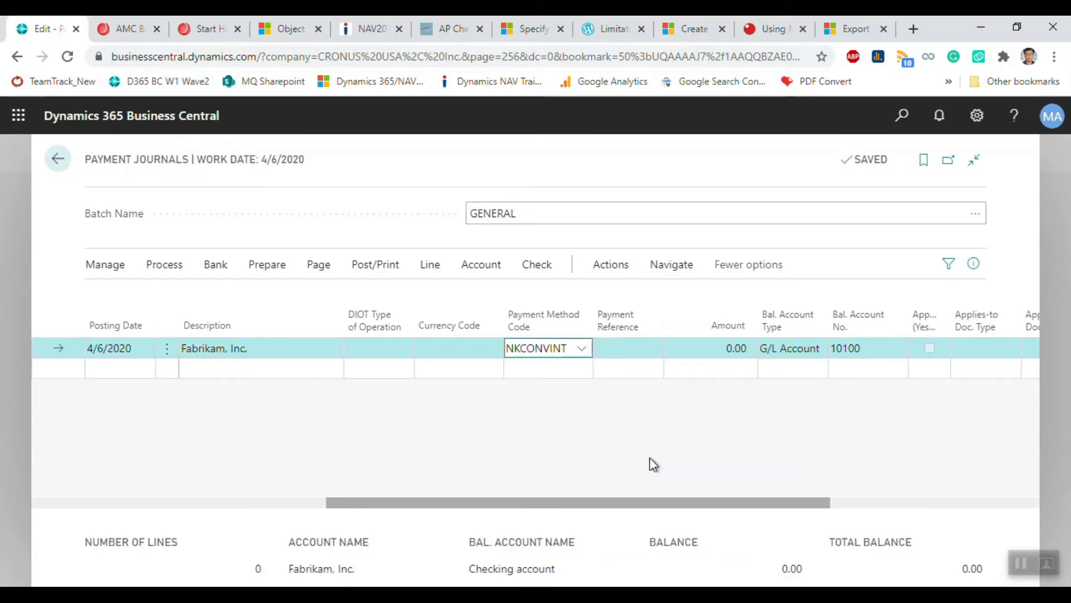
{"action": "left_click", "coordinate": [583, 349]}
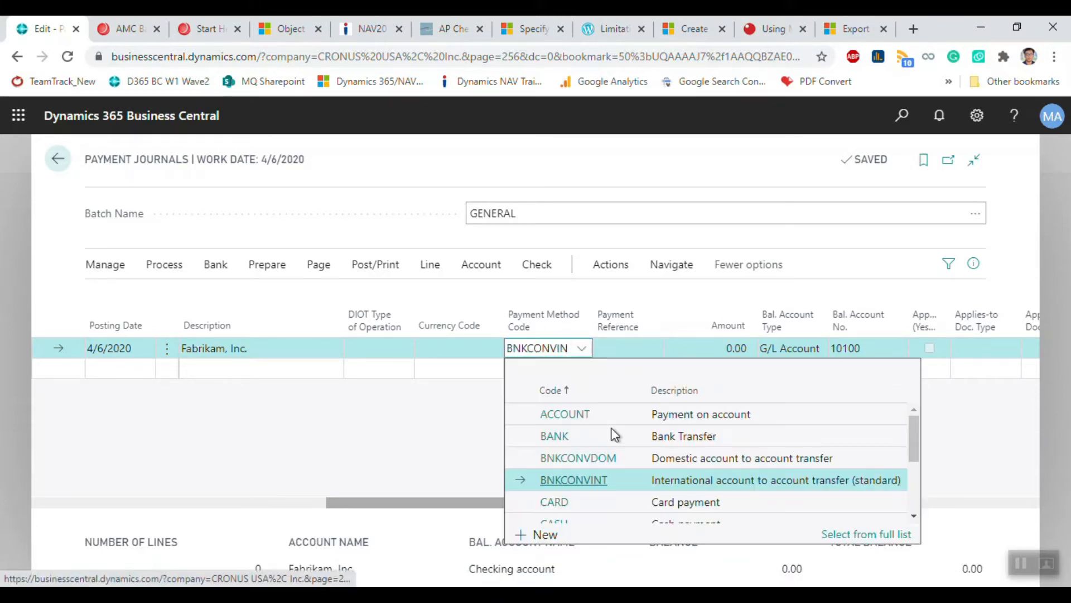
{"action": "left_click_drag", "start_coordinate": [676, 455], "coordinate": [758, 450]}
{"action": "left_click", "coordinate": [757, 457]}
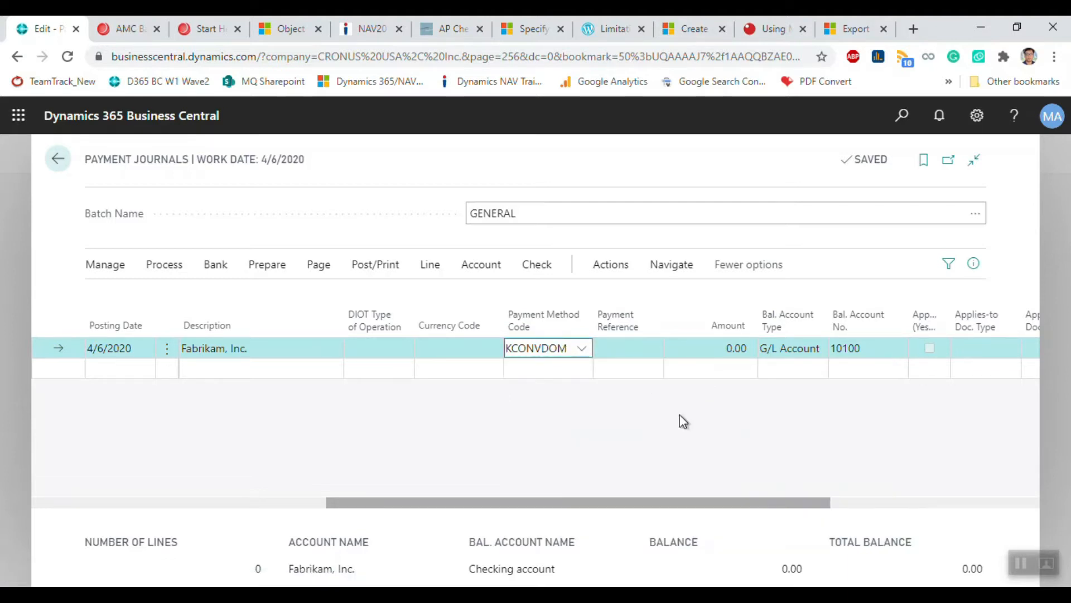
Step: Enter amount 1,000.00 and balance it against Bank Account 10100 Test Bank
{"action": "left_click", "coordinate": [608, 350]}
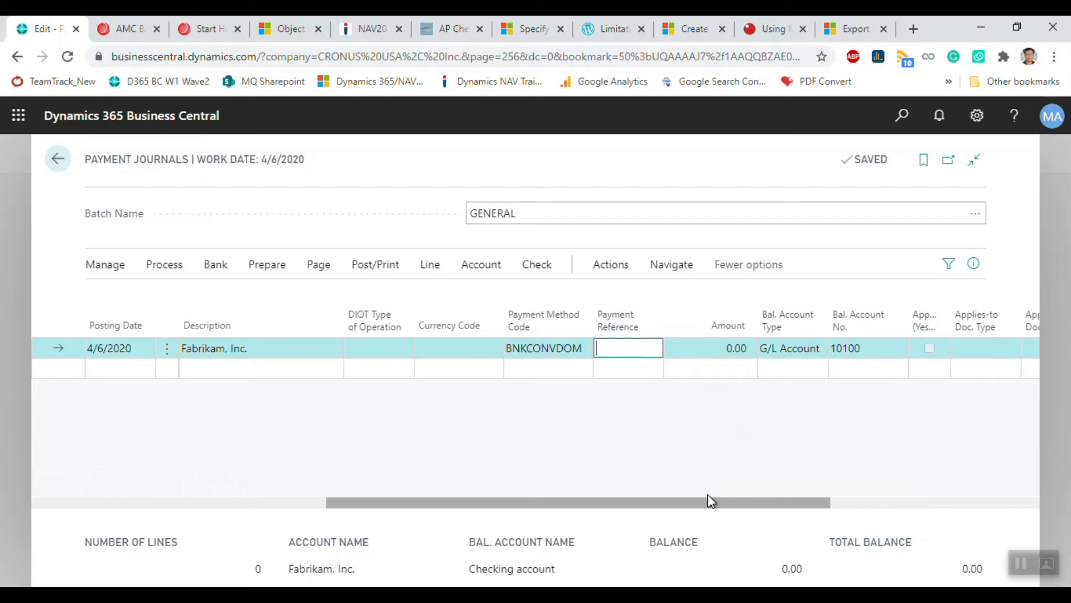
{"action": "left_click", "coordinate": [708, 348]}
{"action": "type", "text": "1000"}
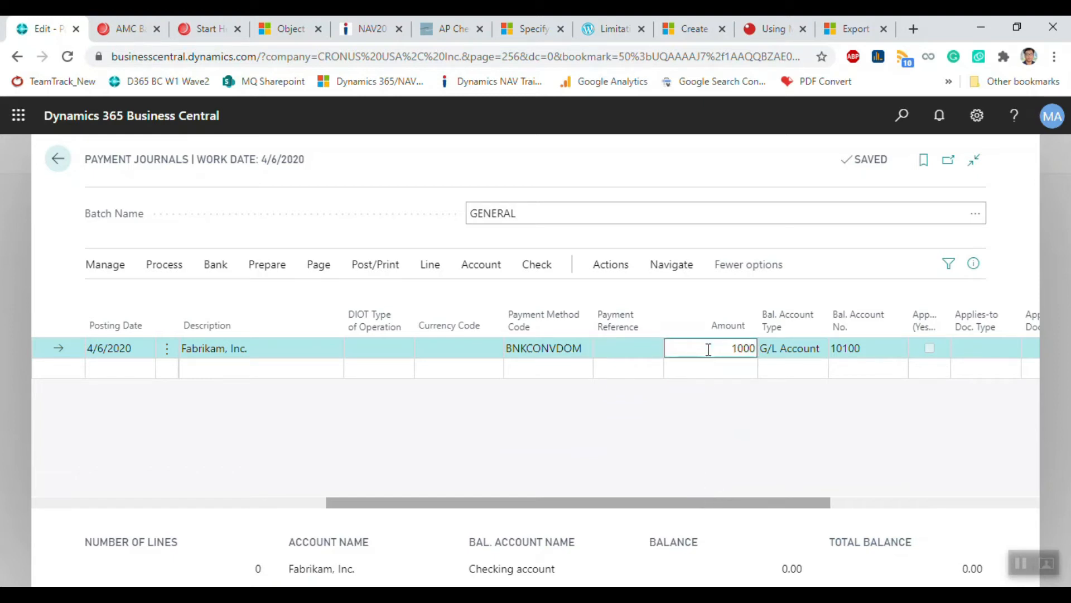
{"action": "key", "text": "Tab"}
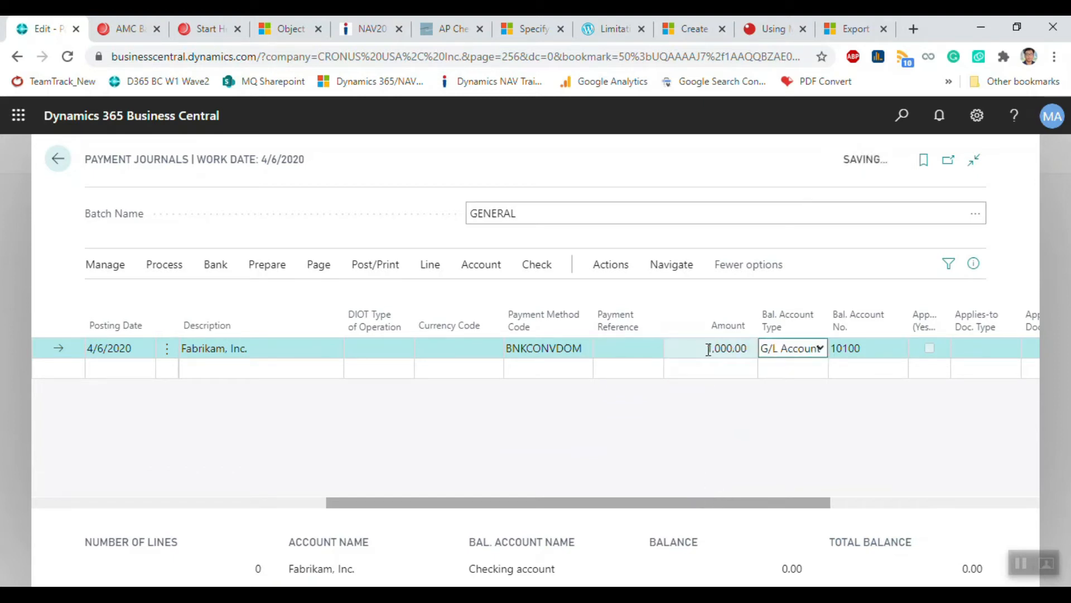
{"action": "left_click", "coordinate": [820, 349]}
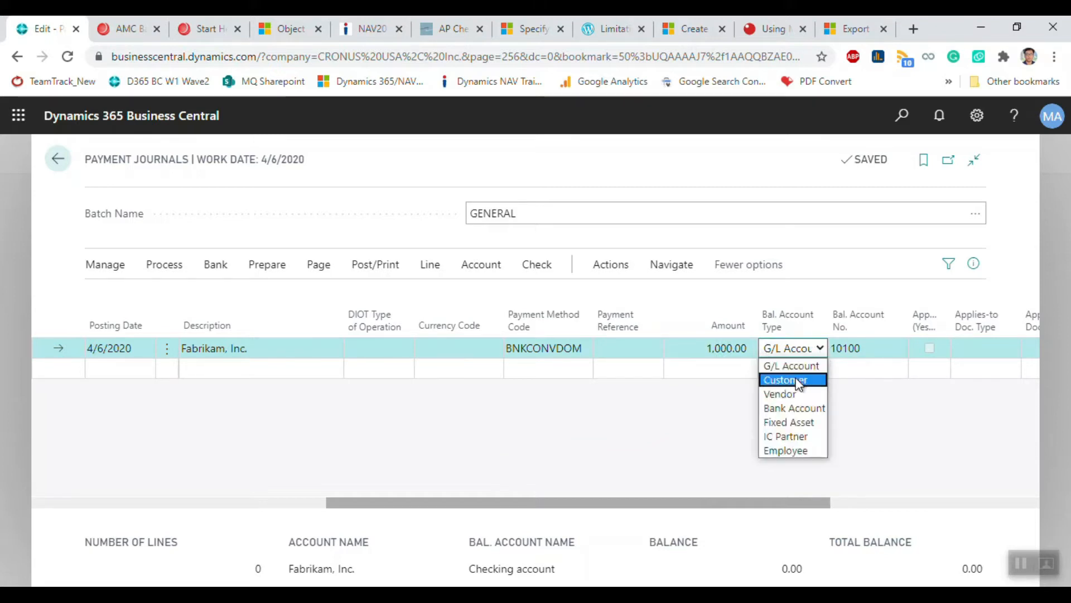
{"action": "left_click", "coordinate": [790, 410]}
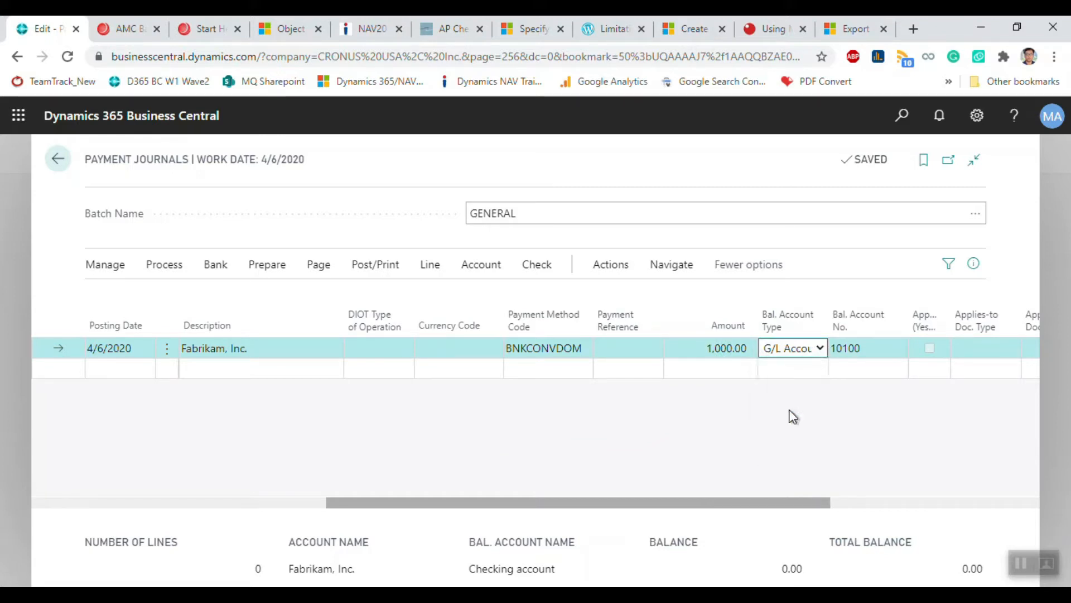
{"action": "left_click", "coordinate": [881, 351]}
{"action": "left_click", "coordinate": [898, 350]}
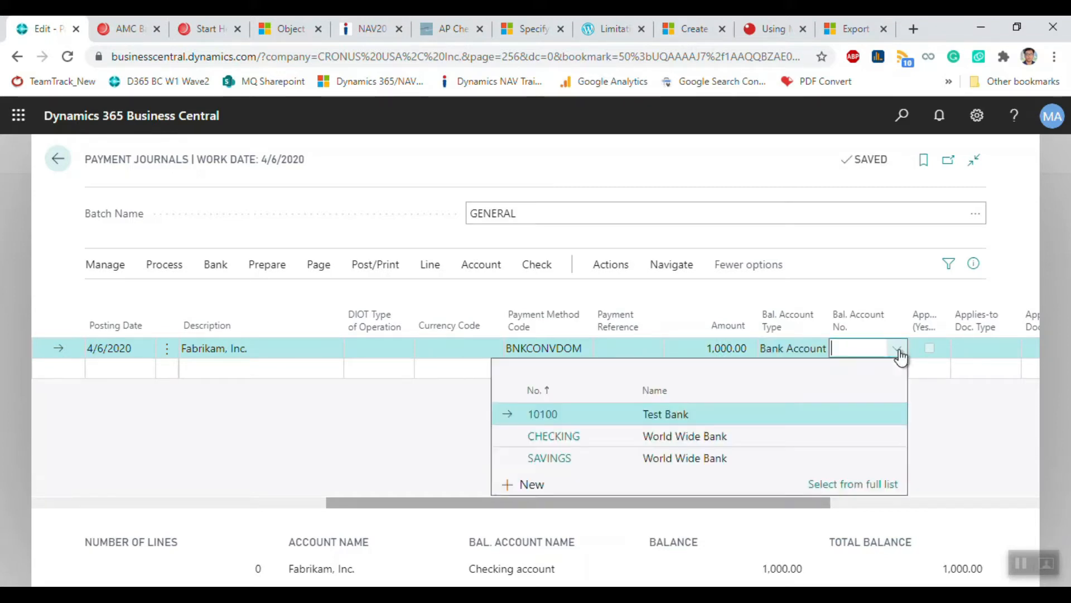
{"action": "left_click", "coordinate": [580, 414]}
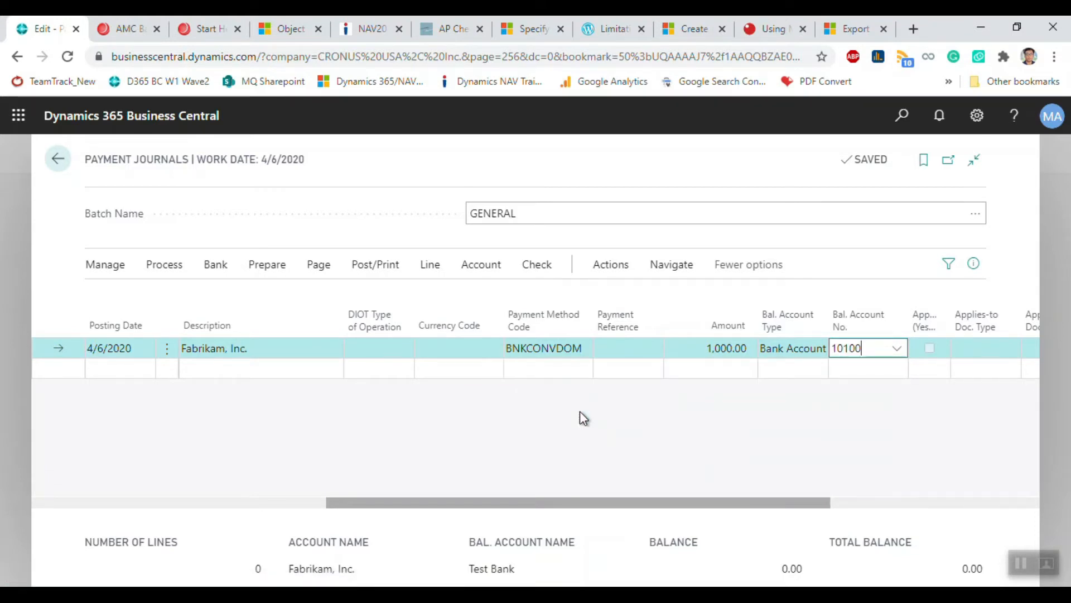
{"action": "left_click", "coordinate": [669, 347]}
{"action": "left_click", "coordinate": [671, 346]}
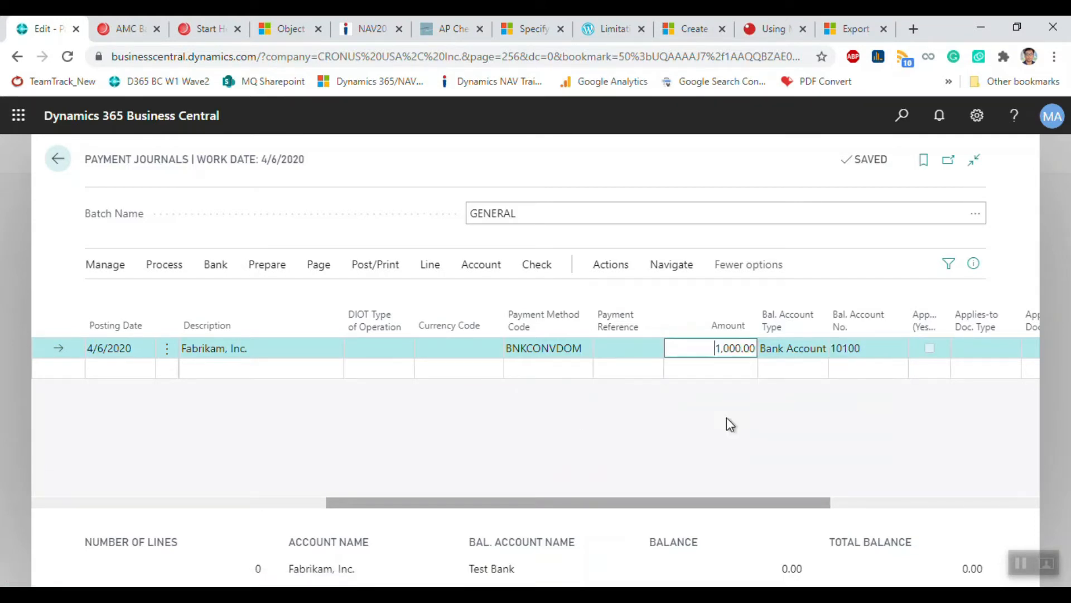
{"action": "left_click_drag", "start_coordinate": [675, 501], "coordinate": [292, 494]}
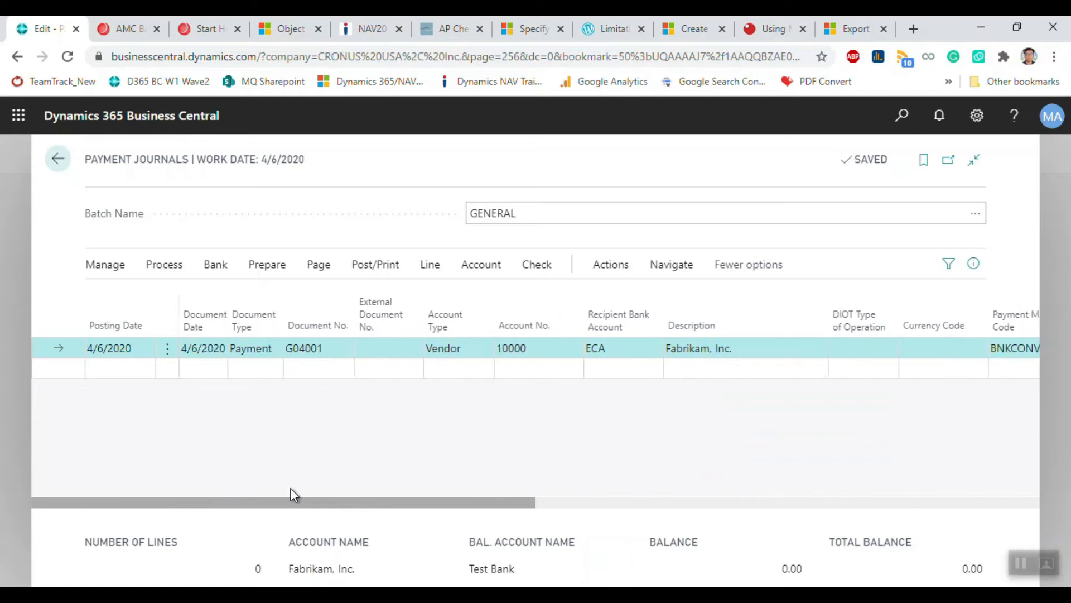
Step: Run Bank > Export on the Fabrikam line and dismiss the file-export errors message
{"action": "left_click", "coordinate": [214, 267]}
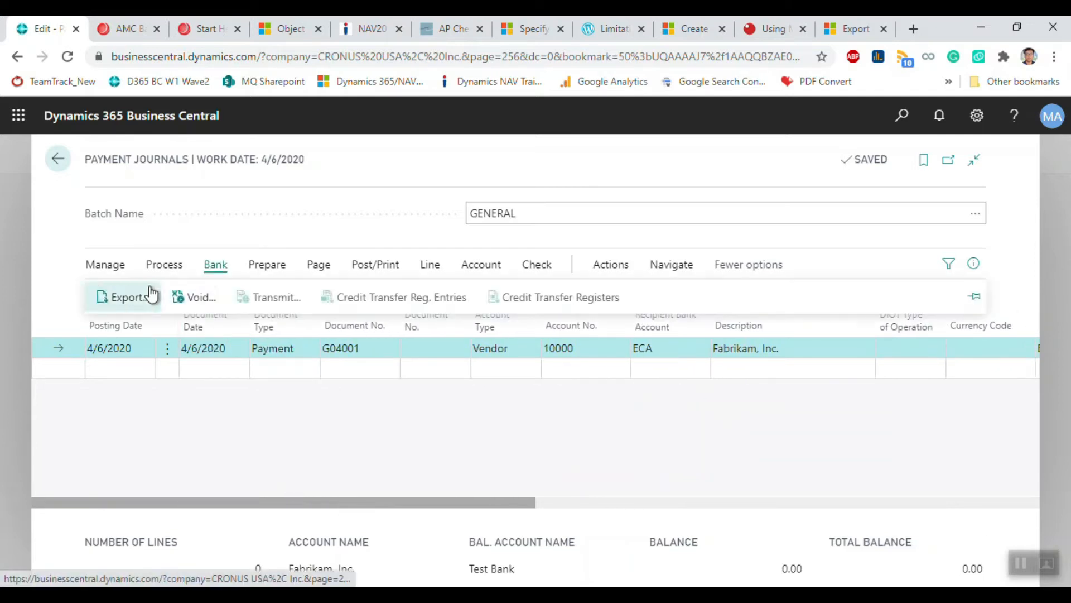
{"action": "left_click", "coordinate": [140, 298]}
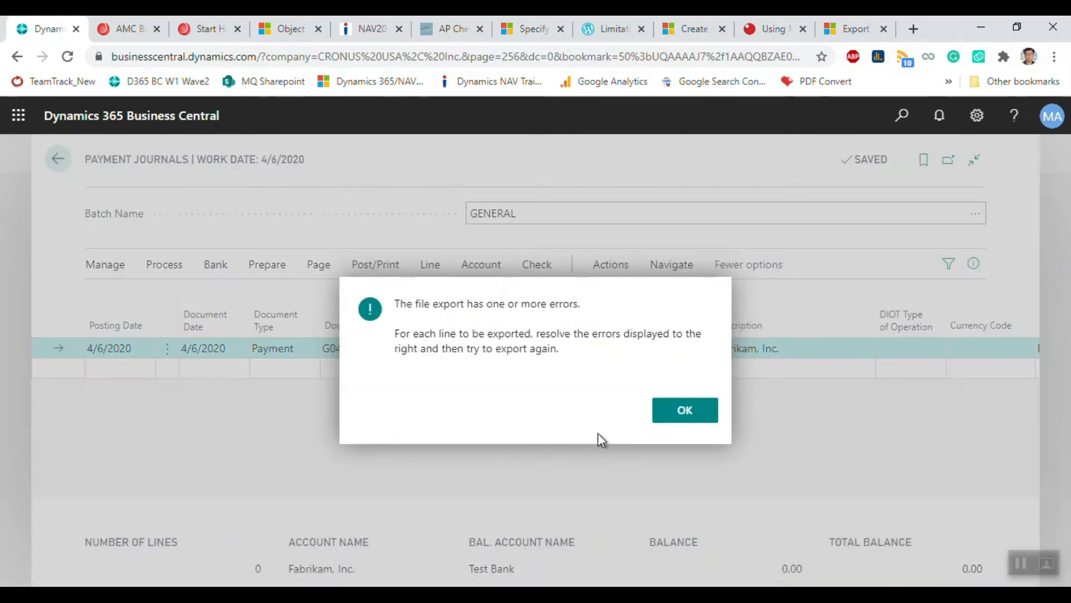
{"action": "left_click_drag", "start_coordinate": [394, 303], "coordinate": [563, 355]}
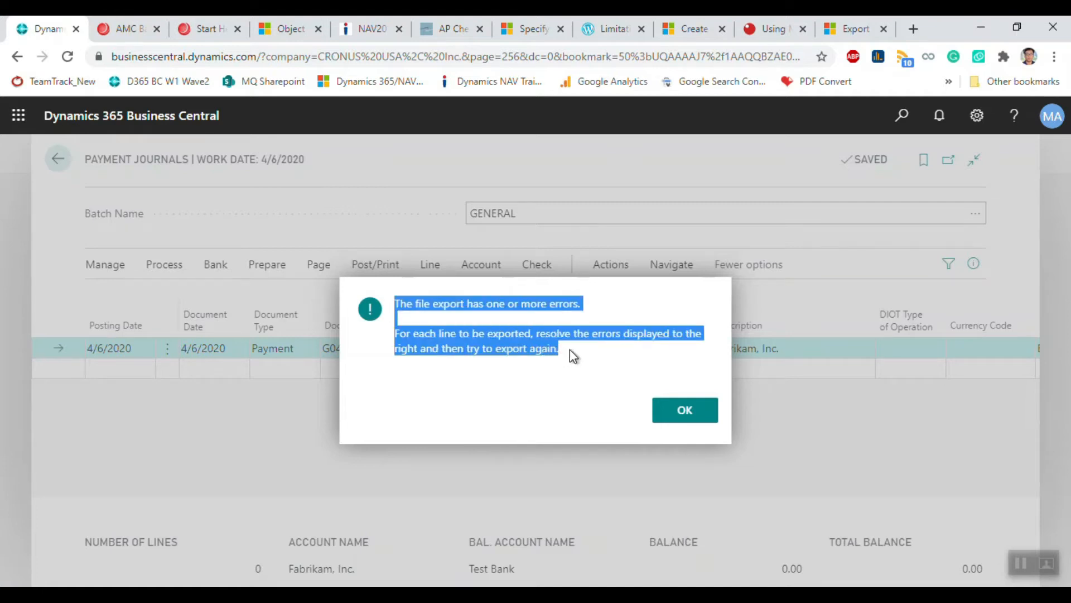
{"action": "left_click", "coordinate": [563, 419]}
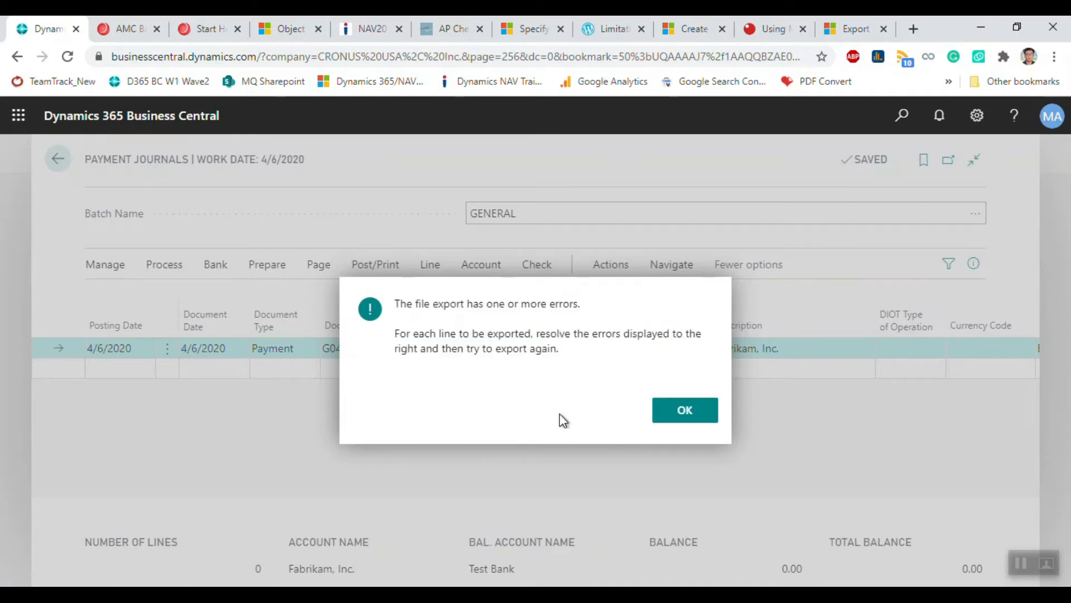
{"action": "left_click", "coordinate": [678, 420]}
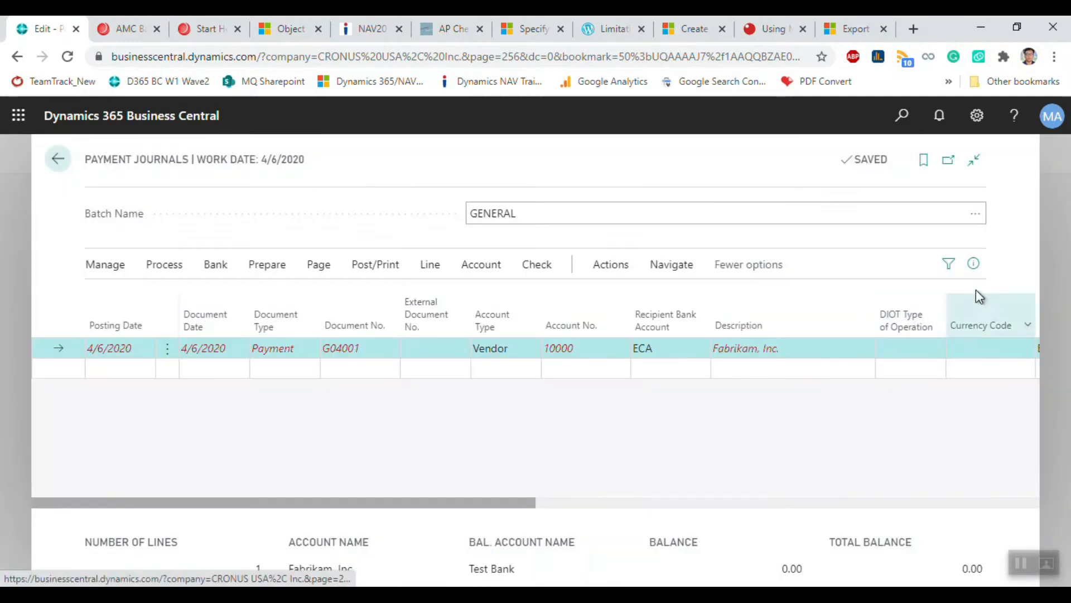
Step: Show the FactBox pane with the line's incoming documents and payment file errors
{"action": "left_click", "coordinate": [975, 267]}
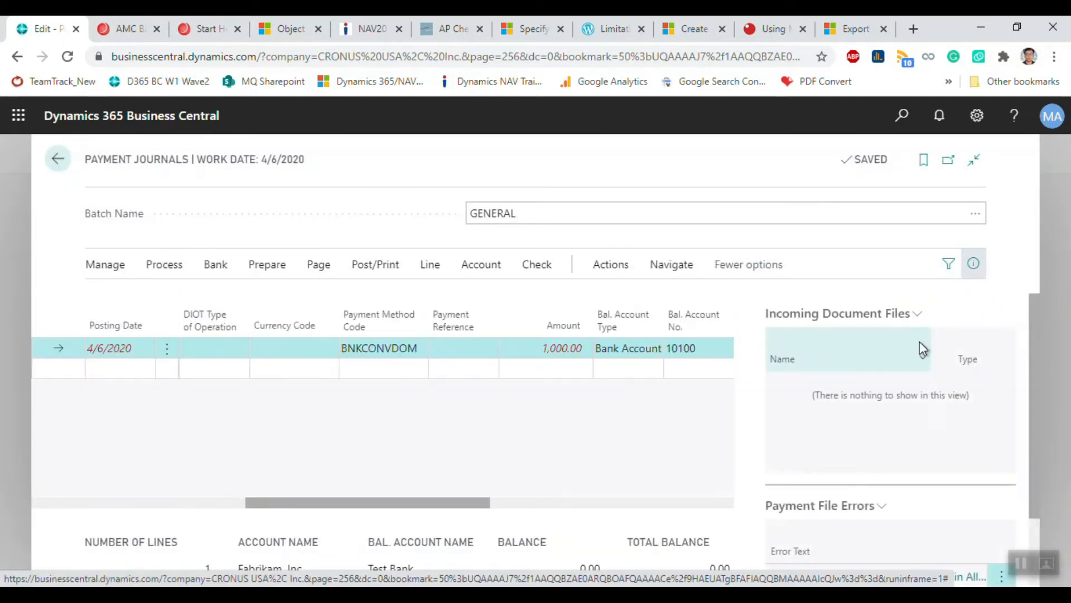
{"action": "scroll", "coordinate": [919, 346], "scroll_direction": "down", "scroll_amount": 2}
{"action": "scroll", "coordinate": [915, 335], "scroll_direction": "up", "scroll_amount": 2}
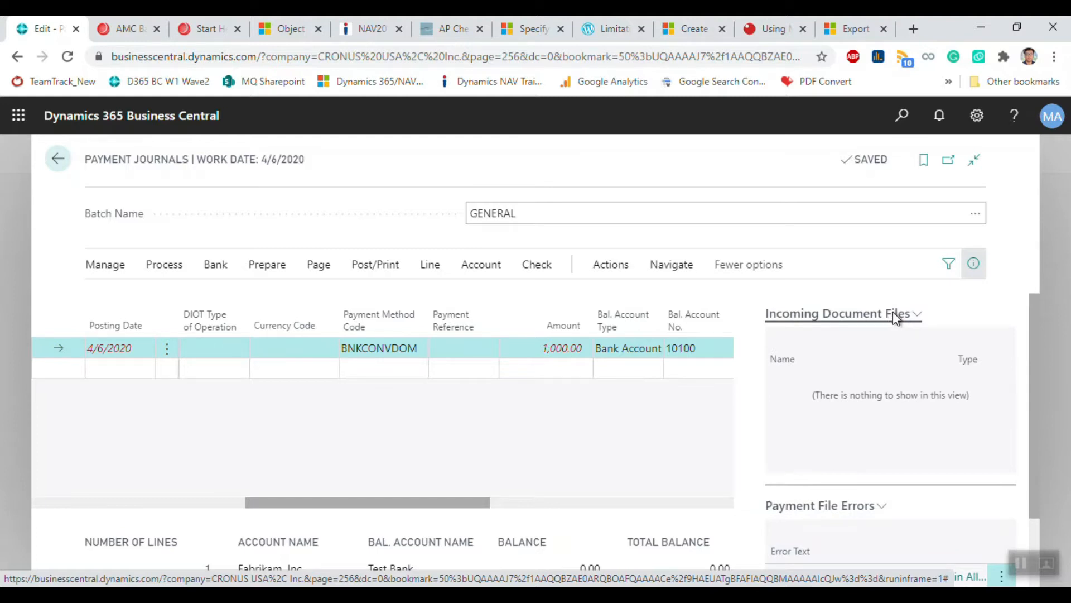
{"action": "left_click", "coordinate": [892, 311]}
{"action": "left_click", "coordinate": [967, 322]}
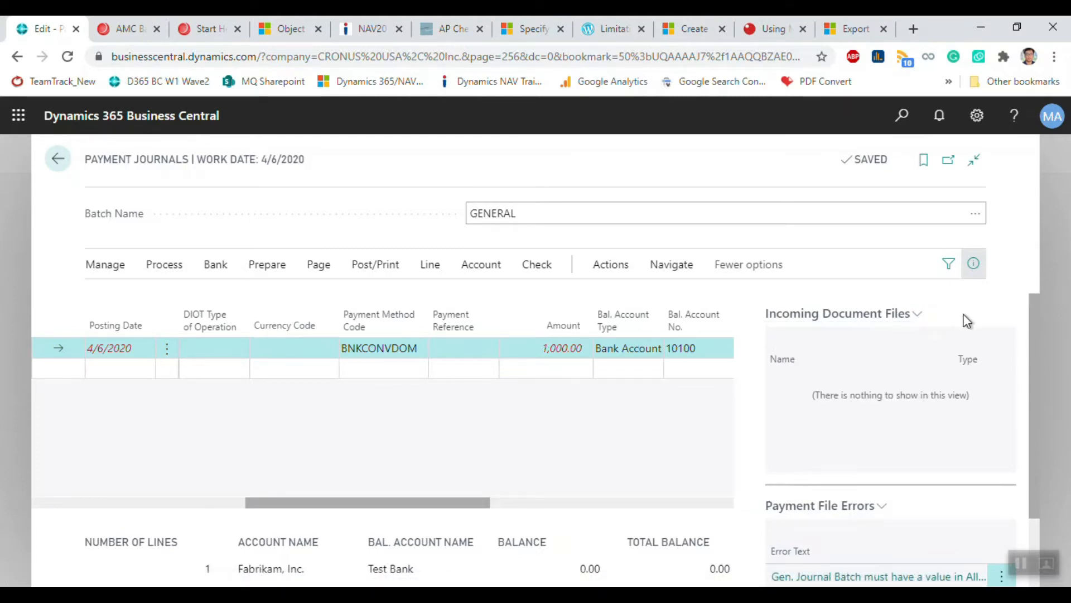
{"action": "scroll", "coordinate": [890, 386], "scroll_direction": "down", "scroll_amount": 2}
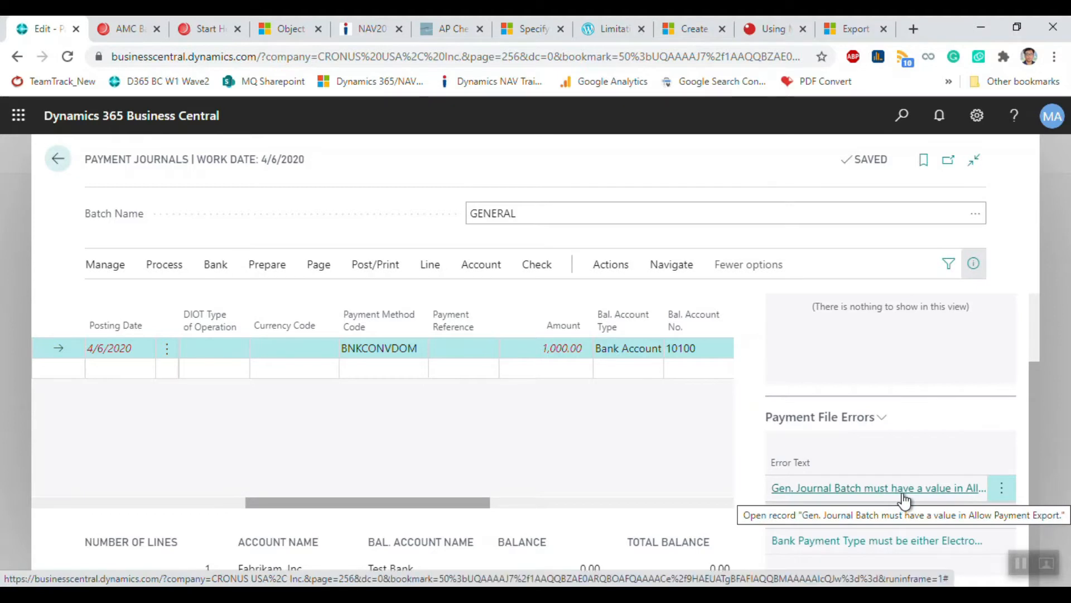
Step: Read the first payment file error's details, then return to the Payment Journals batch list
{"action": "left_click", "coordinate": [947, 489]}
{"action": "left_click_drag", "start_coordinate": [814, 196], "coordinate": [421, 203]}
{"action": "left_click", "coordinate": [406, 275]}
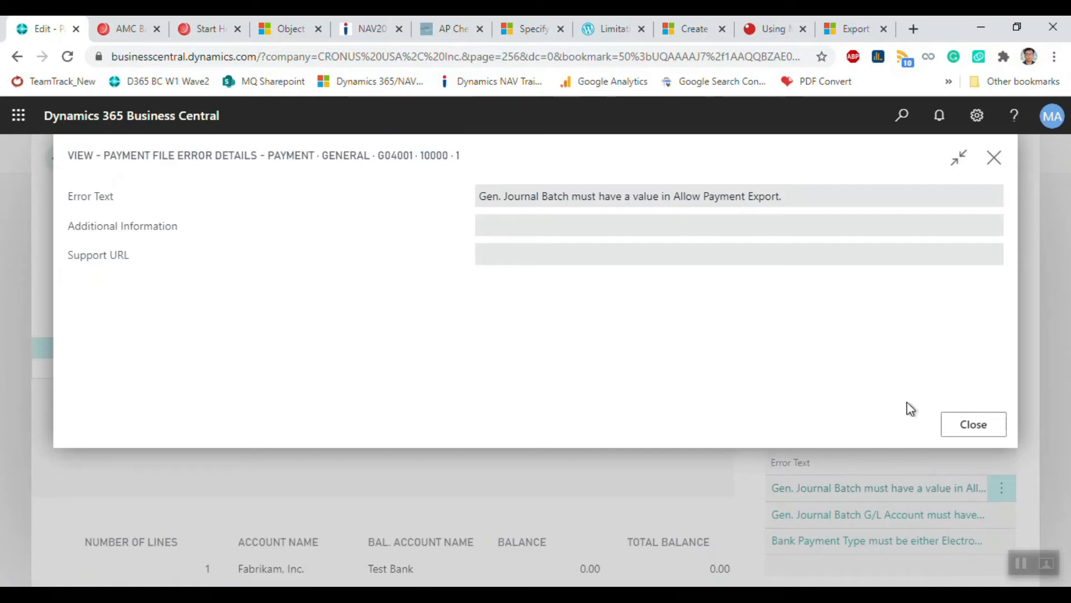
{"action": "left_click", "coordinate": [982, 427]}
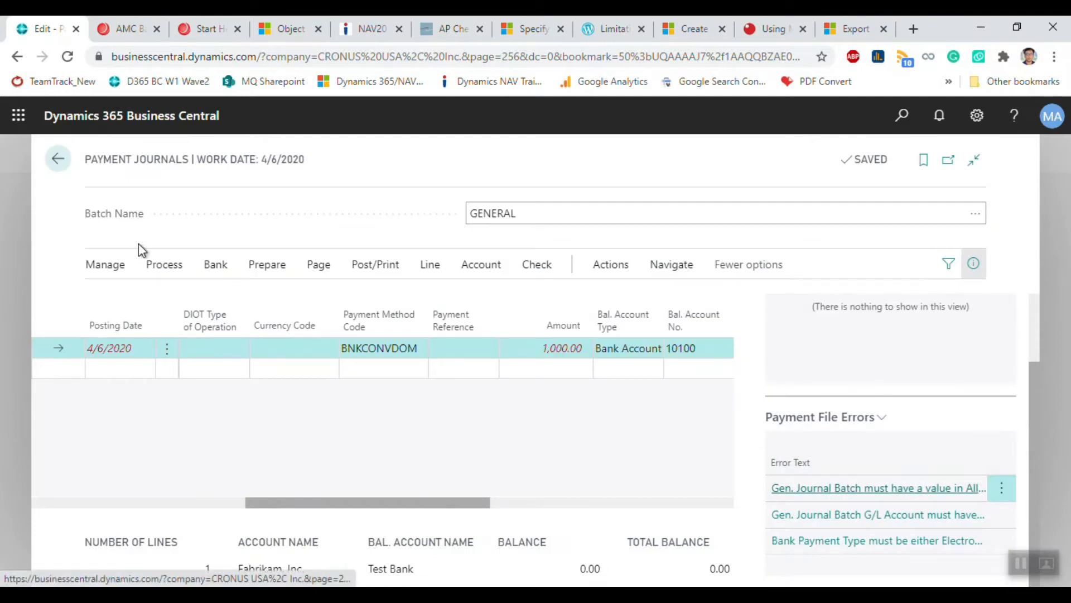
{"action": "left_click", "coordinate": [54, 163]}
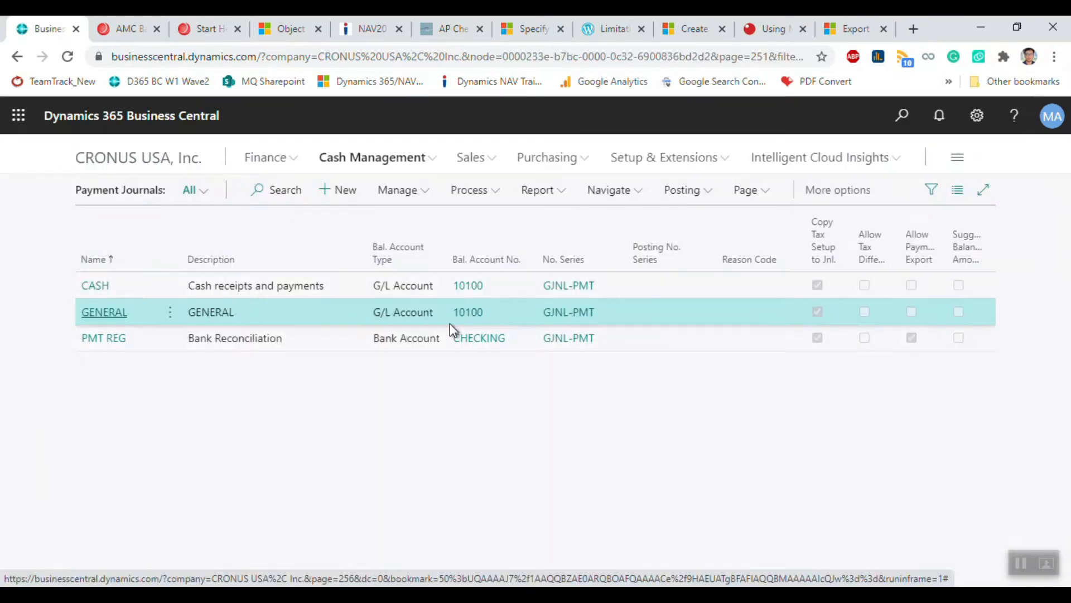
Step: In Edit List mode, tick Allow Payment Export on the GENERAL batch and close the list
{"action": "left_click", "coordinate": [411, 193]}
{"action": "left_click", "coordinate": [412, 219]}
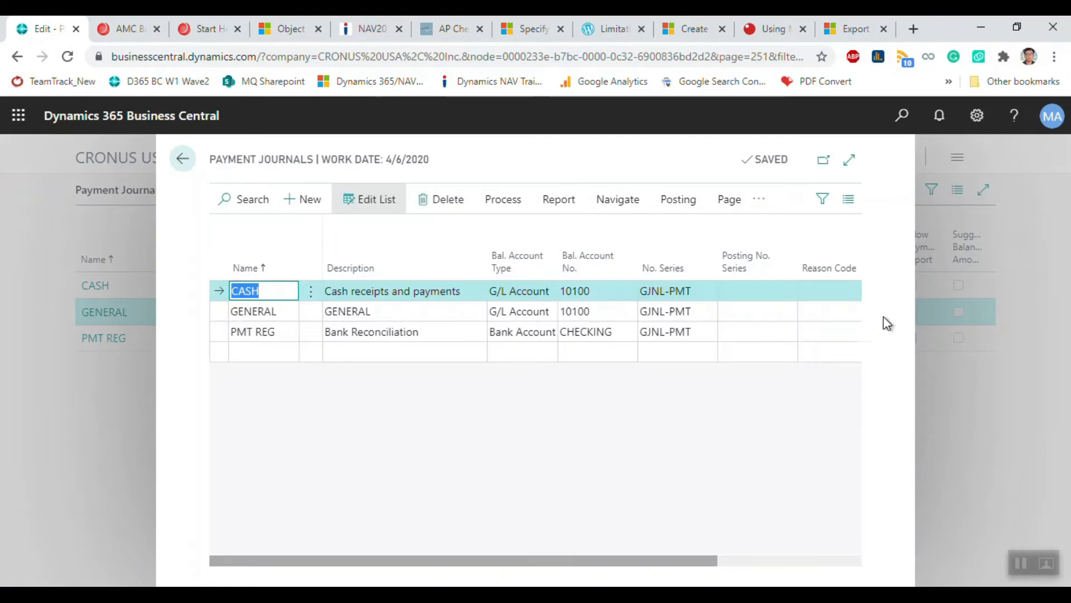
{"action": "left_click_drag", "start_coordinate": [675, 556], "coordinate": [848, 554]}
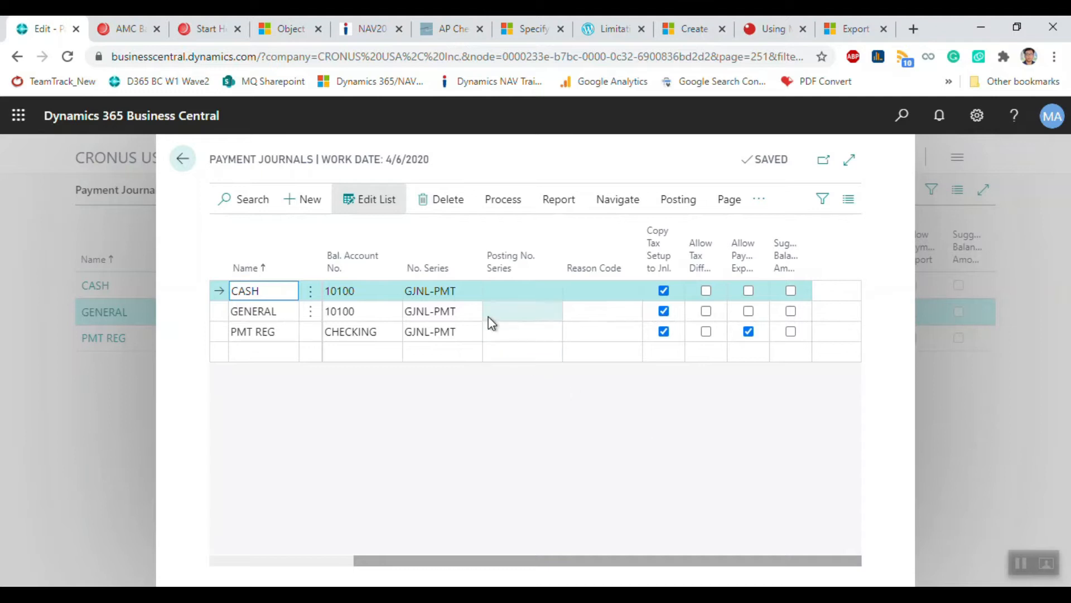
{"action": "left_click", "coordinate": [470, 311]}
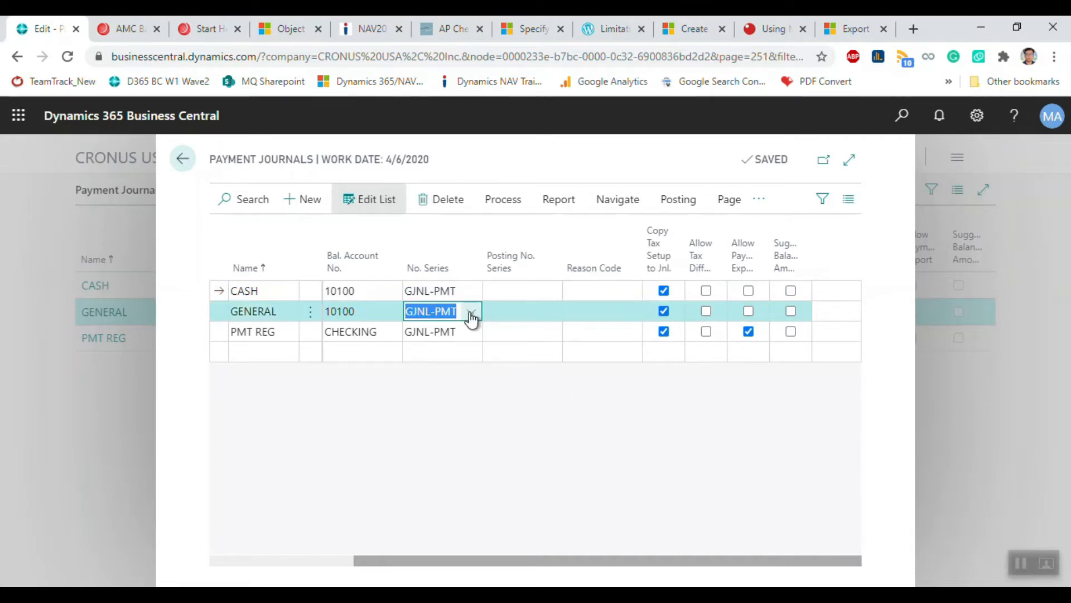
{"action": "left_click", "coordinate": [749, 311]}
{"action": "left_click", "coordinate": [749, 311]}
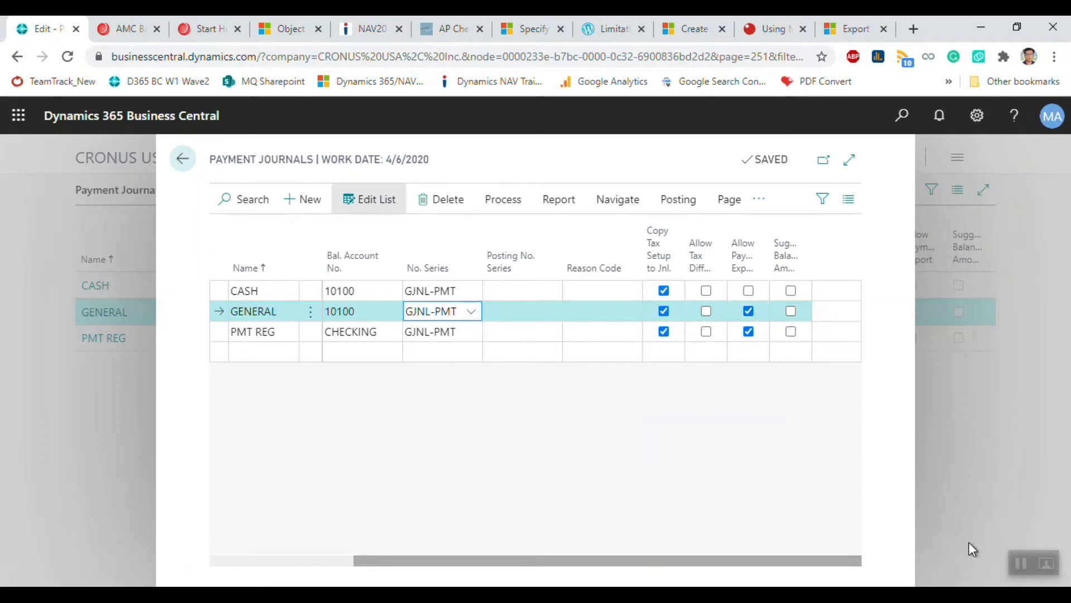
{"action": "left_click", "coordinate": [985, 458]}
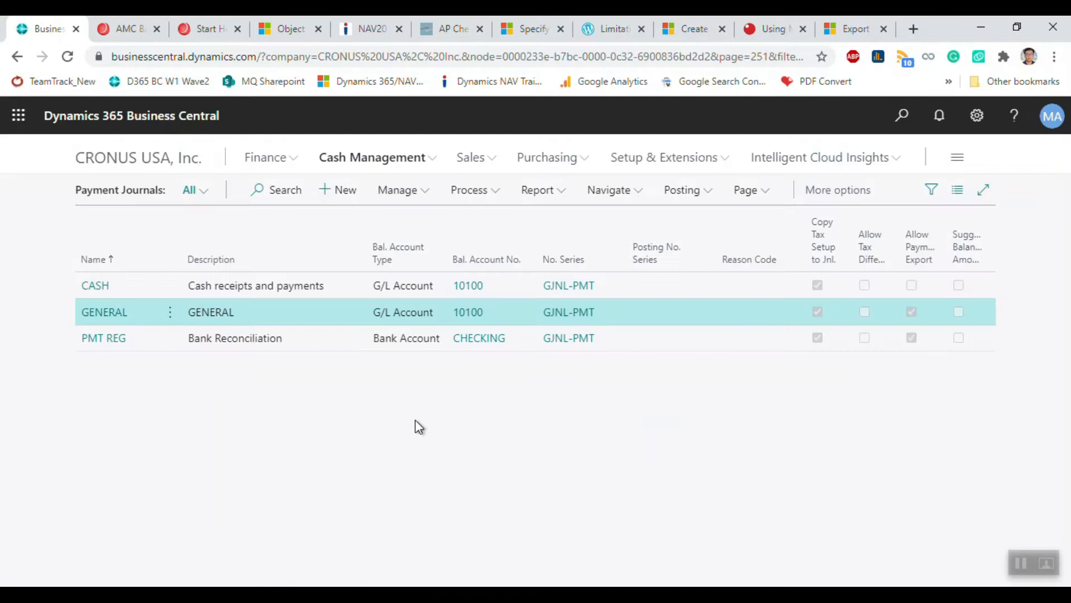
{"action": "left_click", "coordinate": [114, 312]}
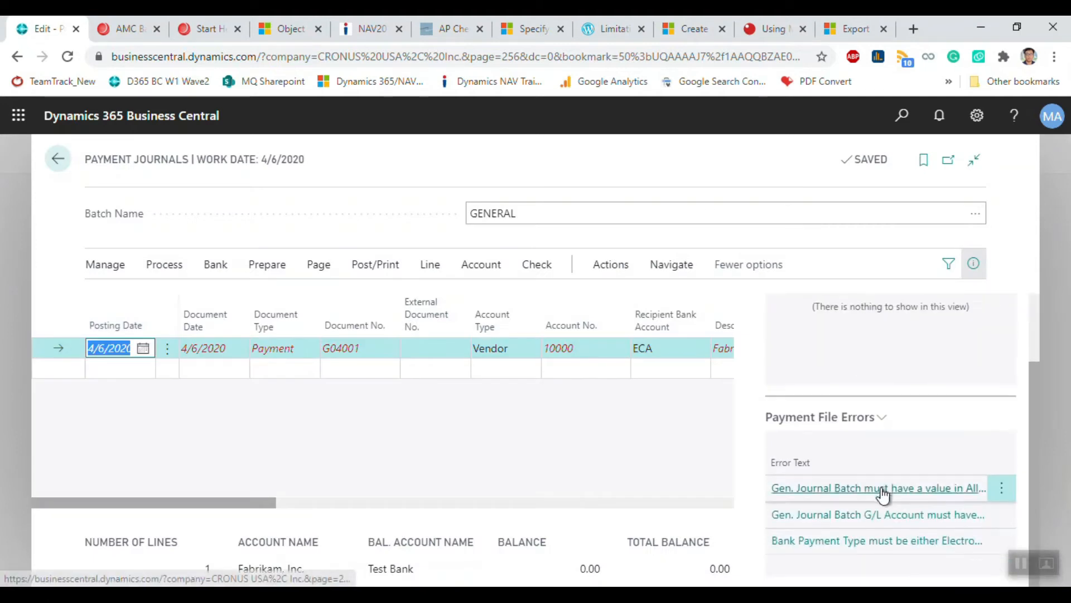
{"action": "left_click", "coordinate": [862, 515]}
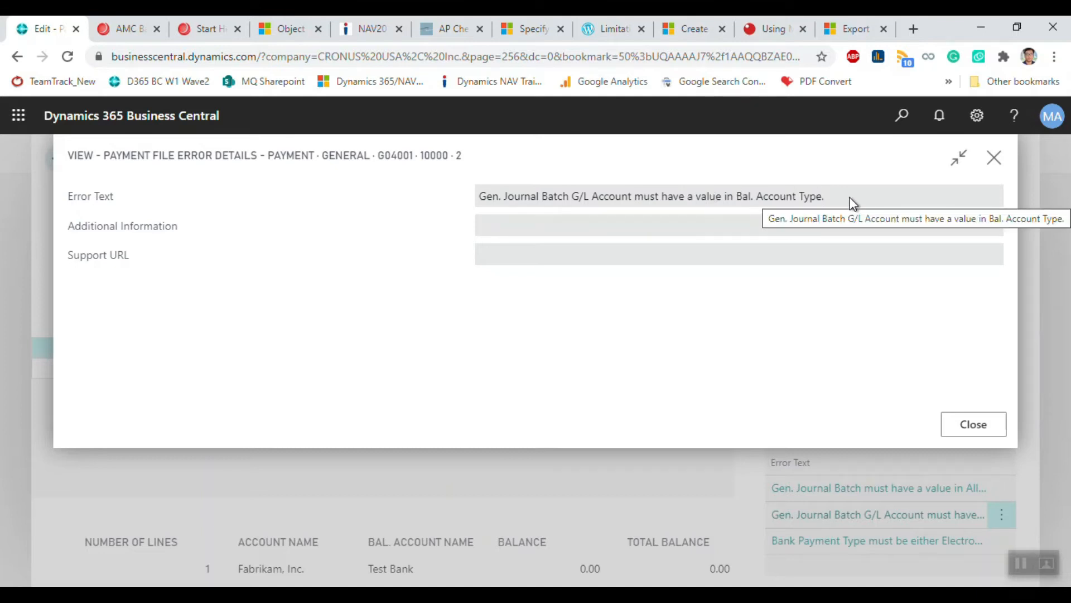
{"action": "left_click", "coordinate": [996, 159]}
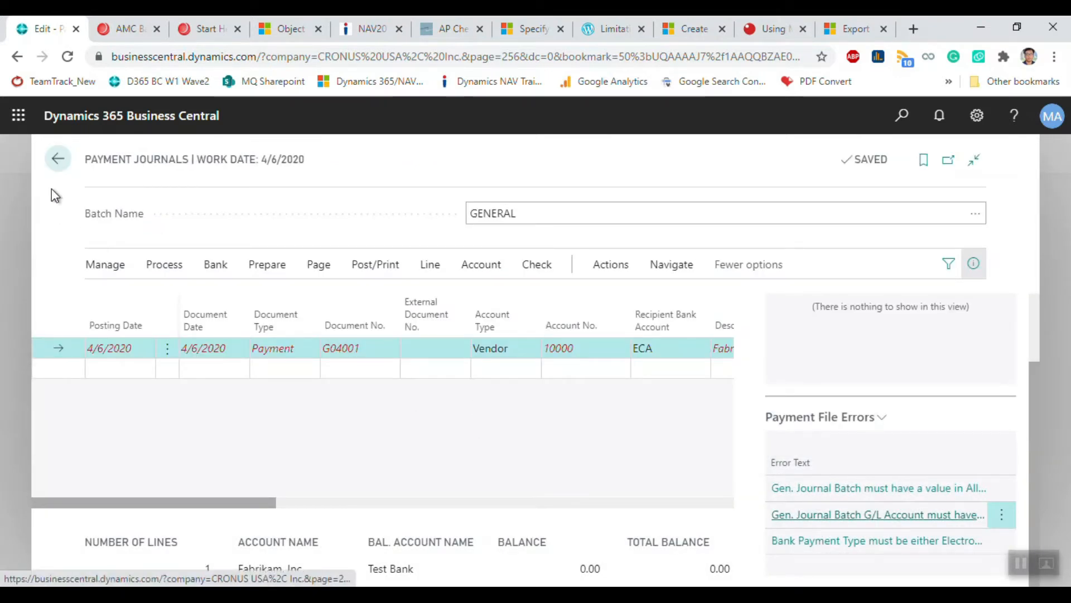
{"action": "left_click", "coordinate": [55, 160]}
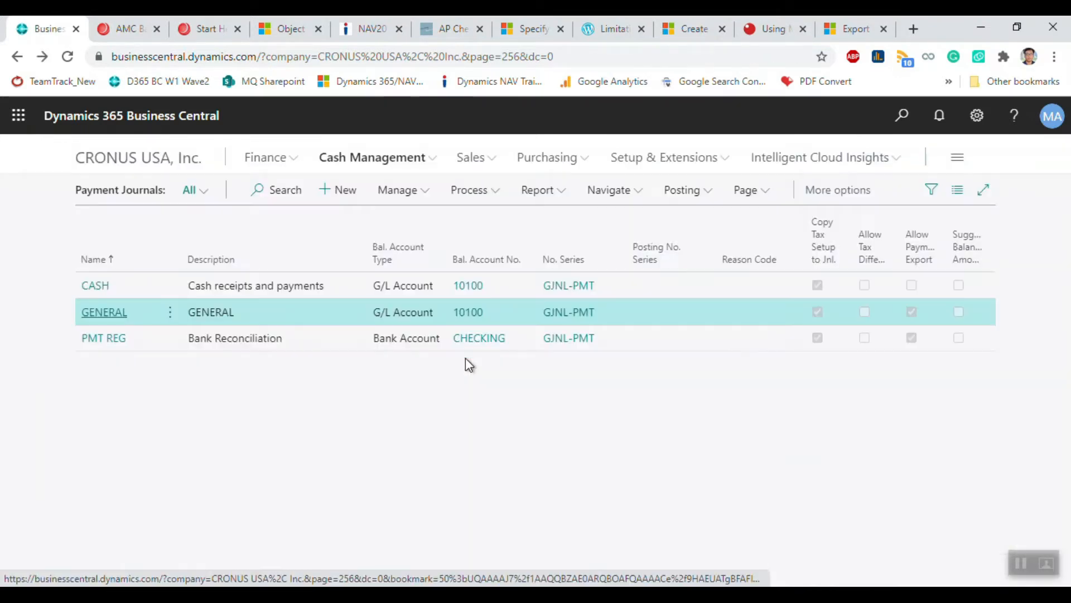
Step: Set GENERAL's Bal. Account Type to Bank Account and Bal. Account No. to 10100 Test Bank
{"action": "left_click", "coordinate": [426, 199]}
{"action": "left_click", "coordinate": [417, 216]}
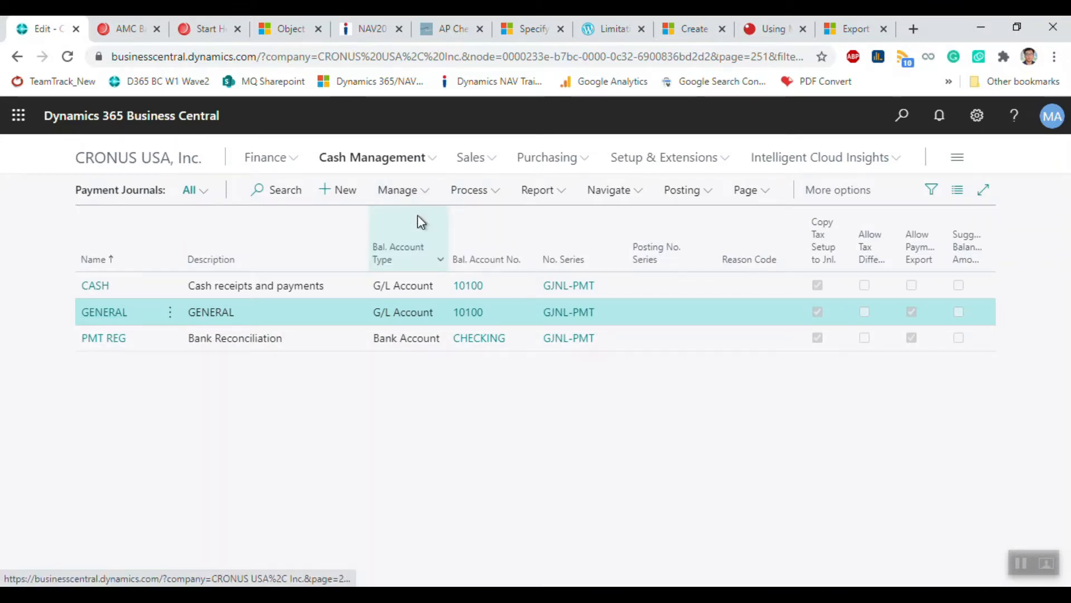
{"action": "left_click", "coordinate": [549, 311]}
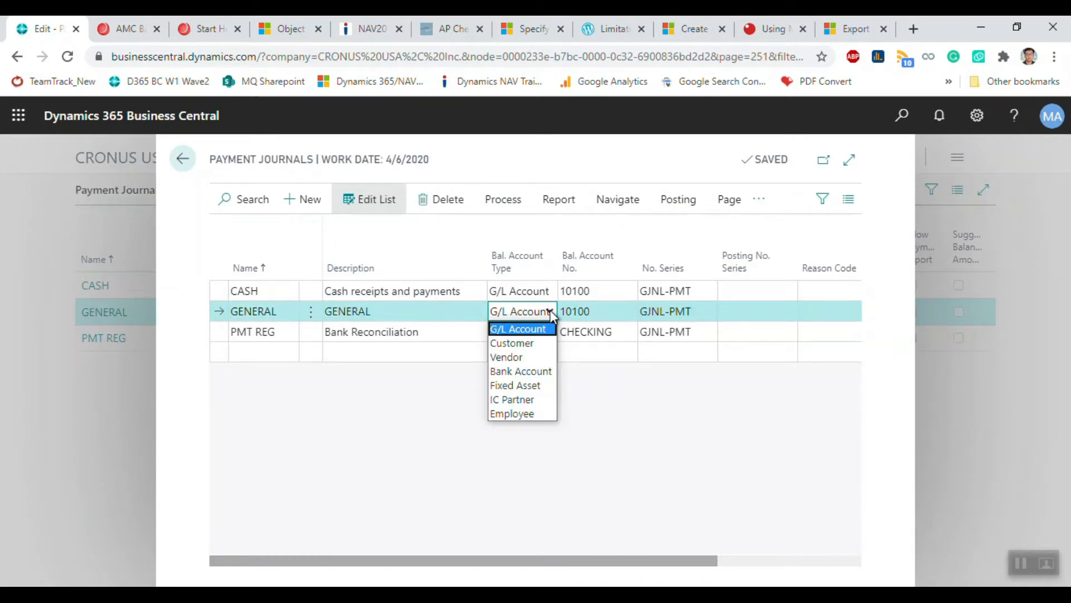
{"action": "left_click", "coordinate": [526, 371]}
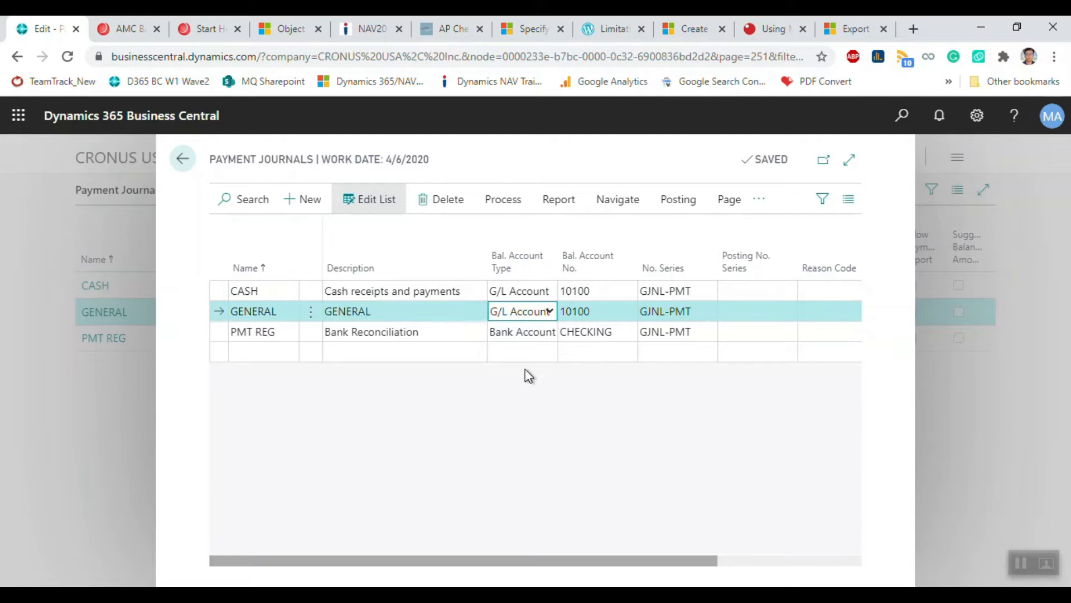
{"action": "left_click", "coordinate": [613, 312]}
{"action": "left_click", "coordinate": [626, 313]}
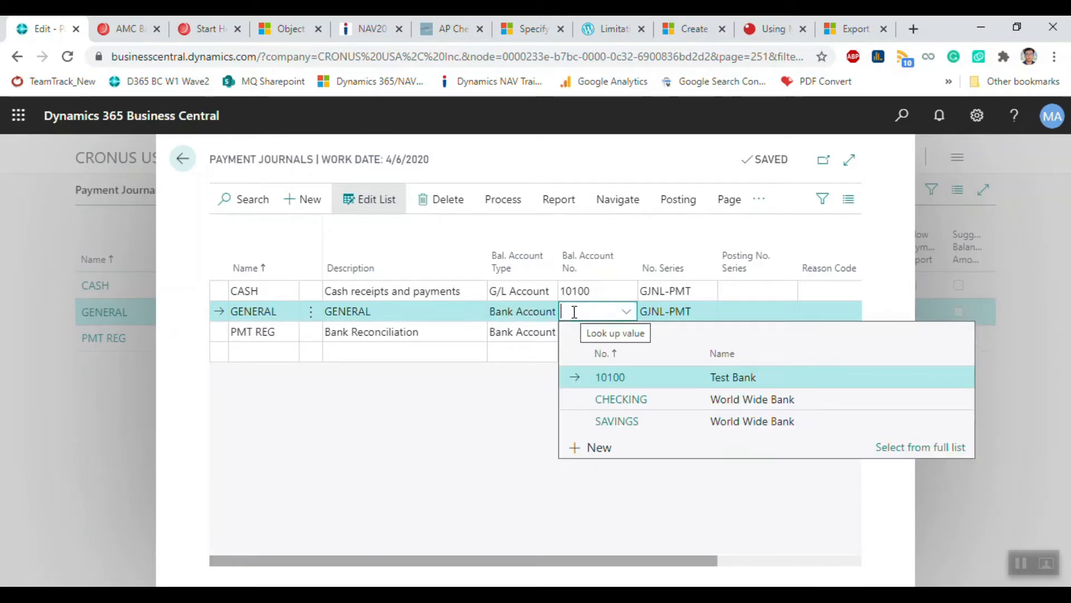
{"action": "left_click", "coordinate": [626, 374]}
{"action": "left_click", "coordinate": [704, 310]}
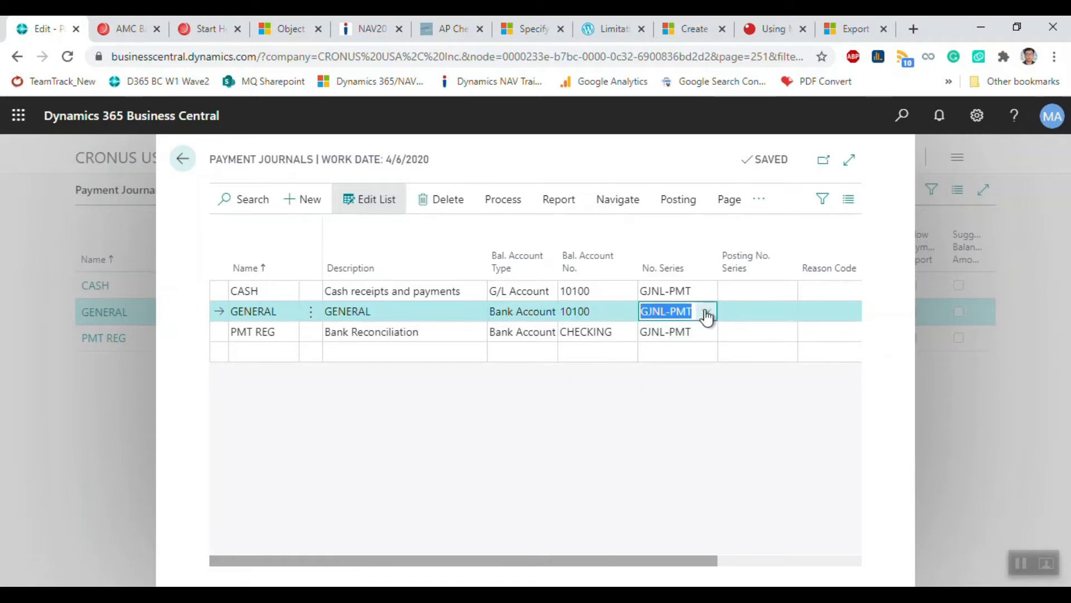
{"action": "left_click", "coordinate": [977, 478]}
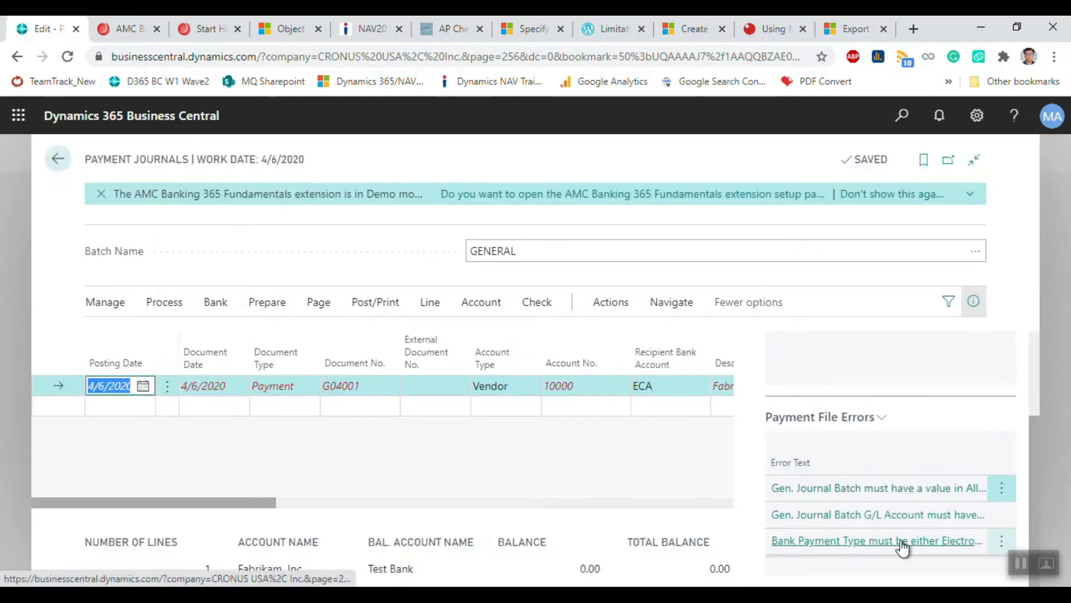
Step: Read the full Bank Payment Type payment file error and close it
{"action": "left_click", "coordinate": [900, 541]}
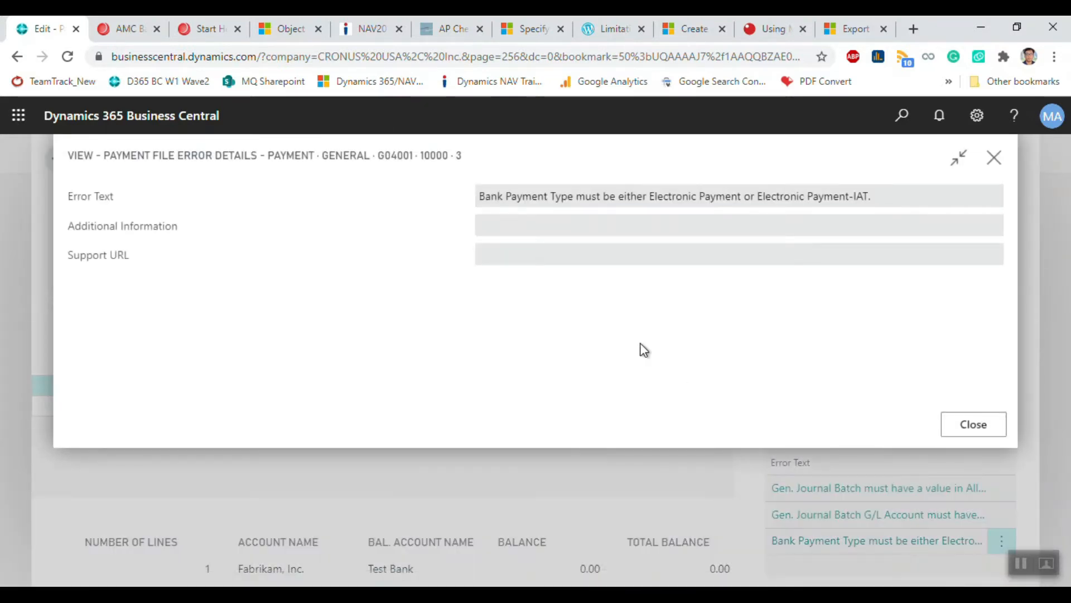
{"action": "left_click_drag", "start_coordinate": [484, 201], "coordinate": [837, 200]}
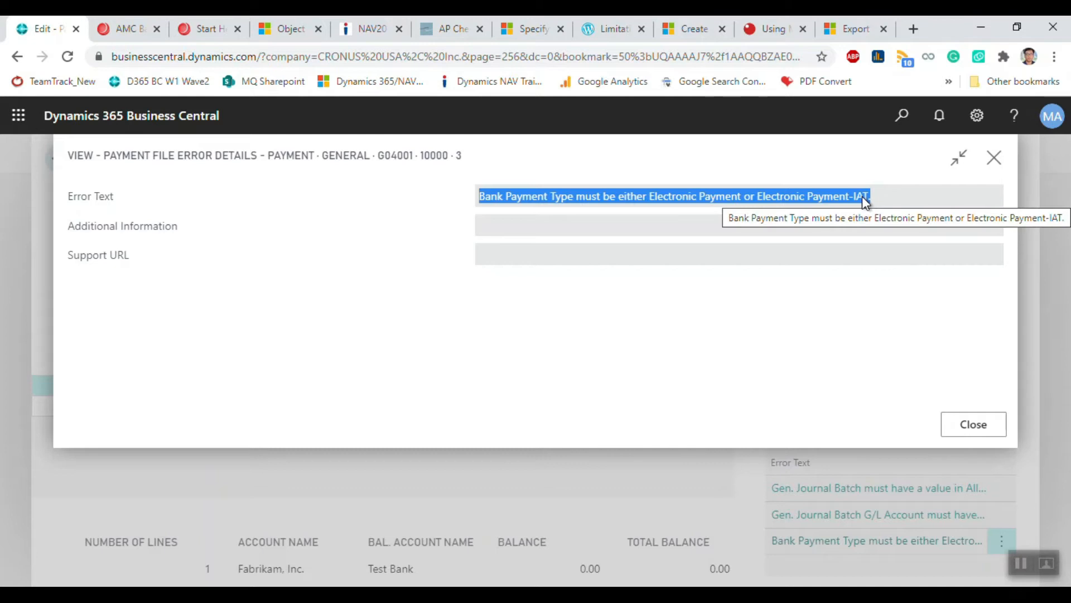
{"action": "left_click", "coordinate": [995, 157]}
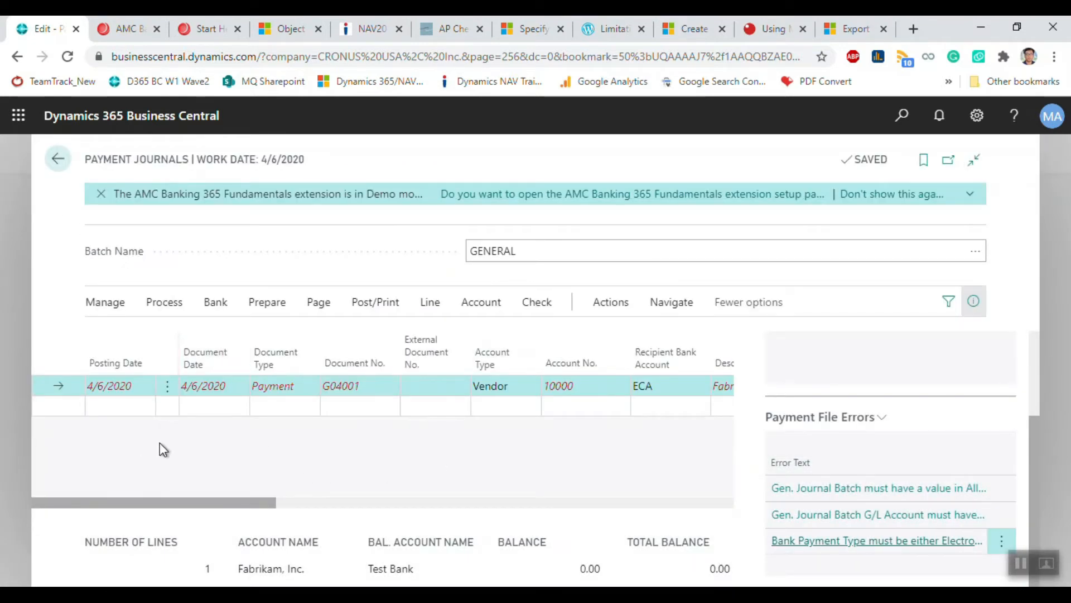
Step: Choose Electronic Payment as the line's Bank Payment Type
{"action": "left_click_drag", "start_coordinate": [210, 502], "coordinate": [611, 523]}
{"action": "left_click", "coordinate": [545, 390]}
{"action": "left_click", "coordinate": [495, 387]}
{"action": "left_click", "coordinate": [495, 387]}
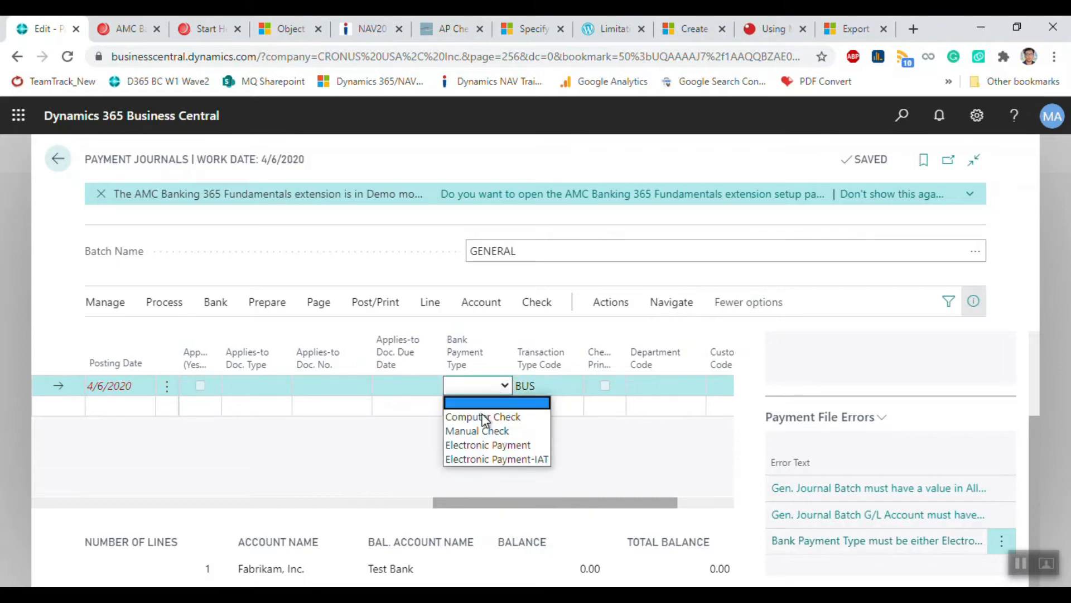
{"action": "left_click", "coordinate": [480, 444]}
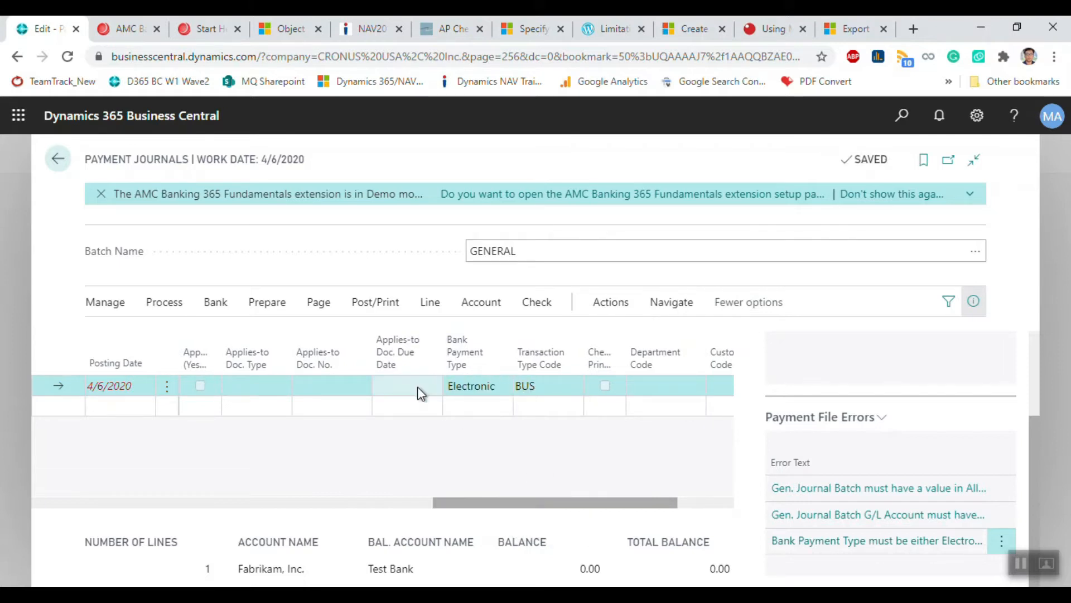
{"action": "left_click_drag", "start_coordinate": [557, 505], "coordinate": [96, 489]}
Step: Hide the FactBox, export via Bank > Export, and dismiss the missing Bank Name error
{"action": "left_click", "coordinate": [974, 302]}
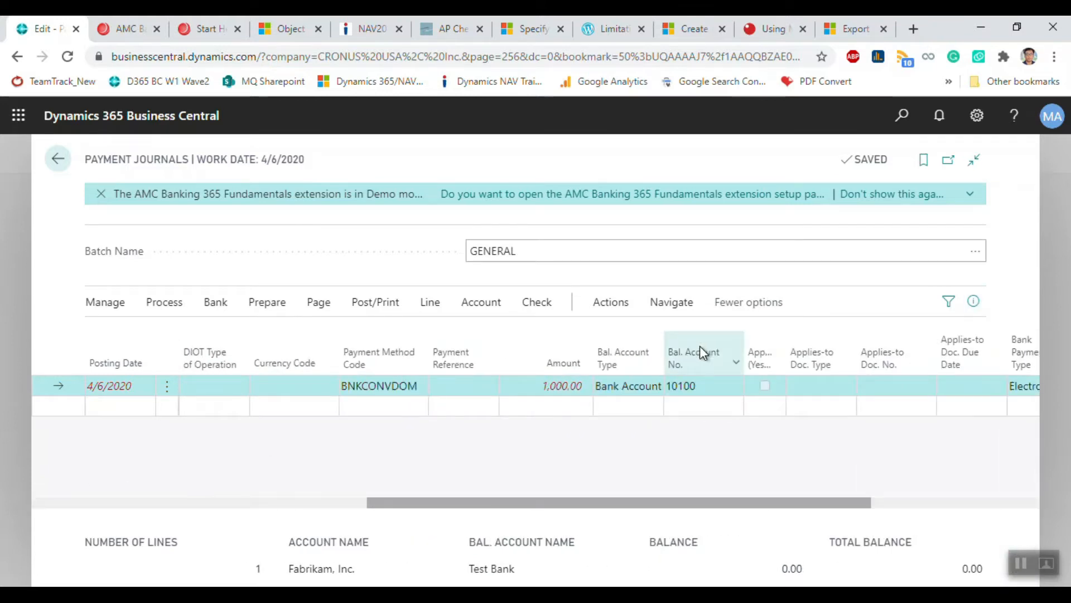
{"action": "left_click", "coordinate": [173, 303]}
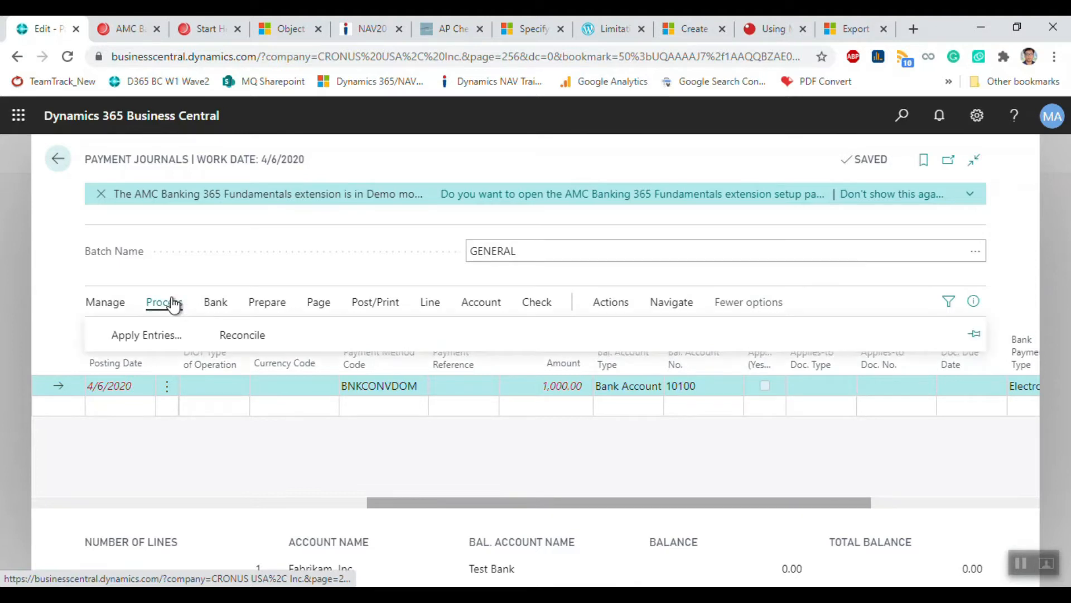
{"action": "left_click", "coordinate": [129, 346]}
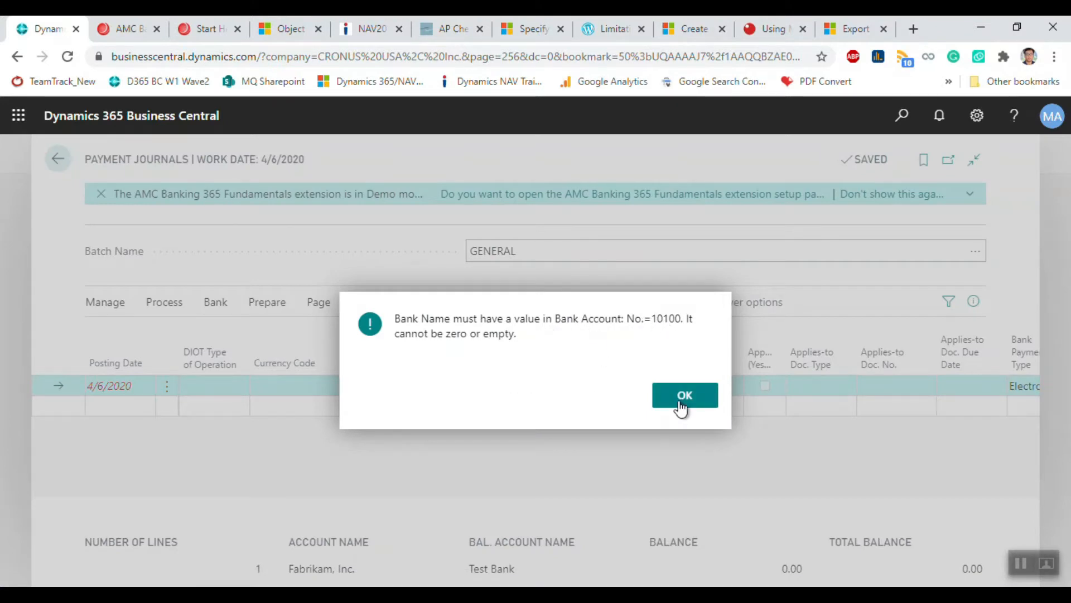
{"action": "left_click", "coordinate": [658, 394]}
{"action": "left_click_drag", "start_coordinate": [742, 504], "coordinate": [850, 506]}
Step: Open the full Select - Bank Accounts list from the Bal. Account No. lookup
{"action": "left_click", "coordinate": [719, 381]}
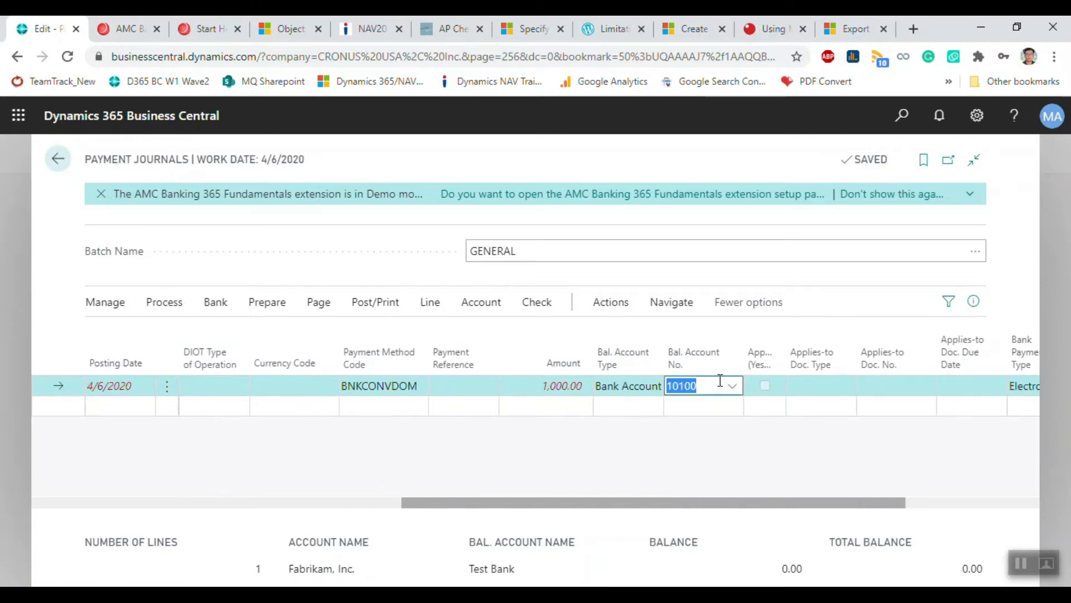
{"action": "left_click", "coordinate": [728, 387]}
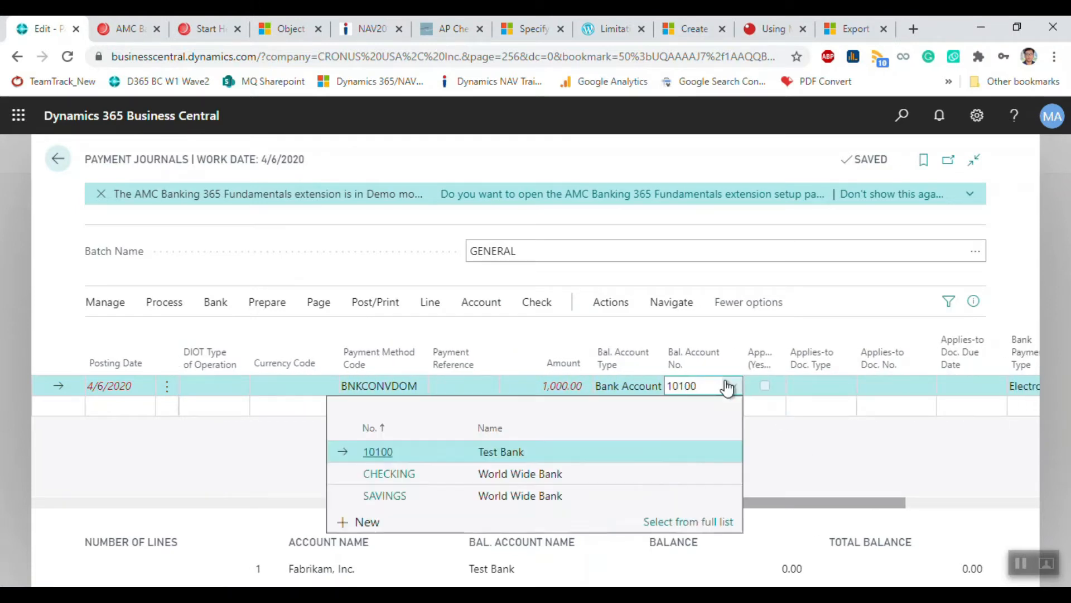
{"action": "left_click", "coordinate": [681, 521]}
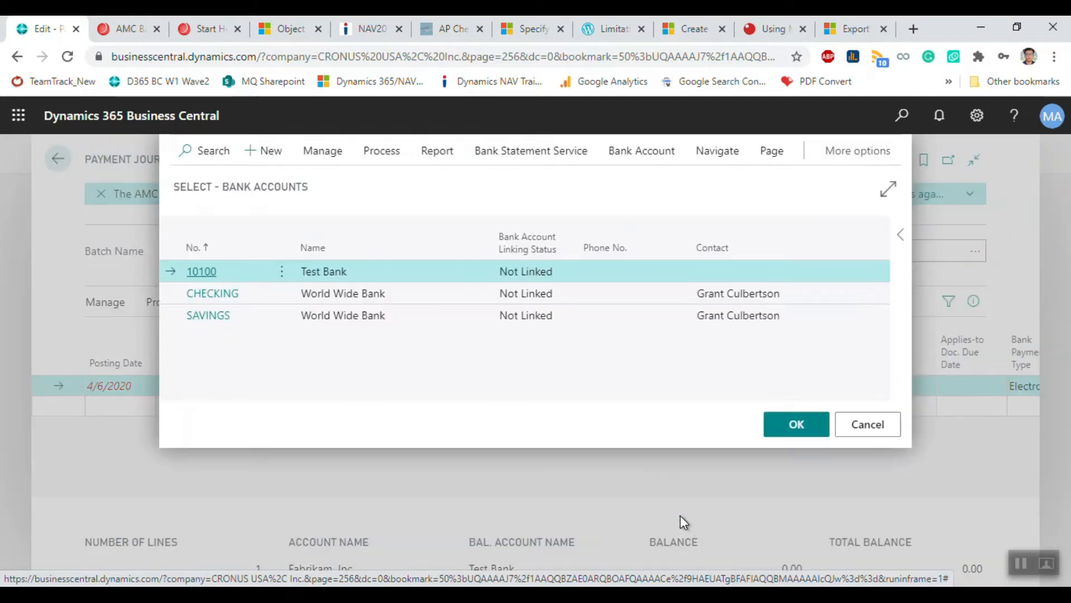
{"action": "left_click", "coordinate": [311, 160]}
Step: On the Test Bank account card, pick Amegy US as Bank Name from the full bank list
{"action": "left_click", "coordinate": [204, 176]}
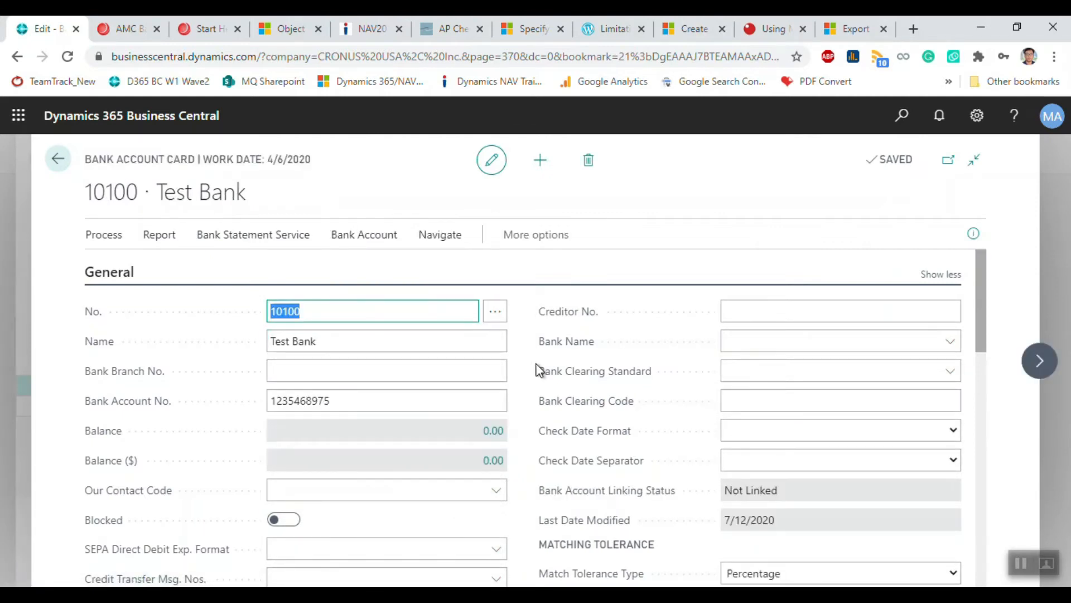
{"action": "scroll", "coordinate": [537, 369], "scroll_direction": "down", "scroll_amount": 7}
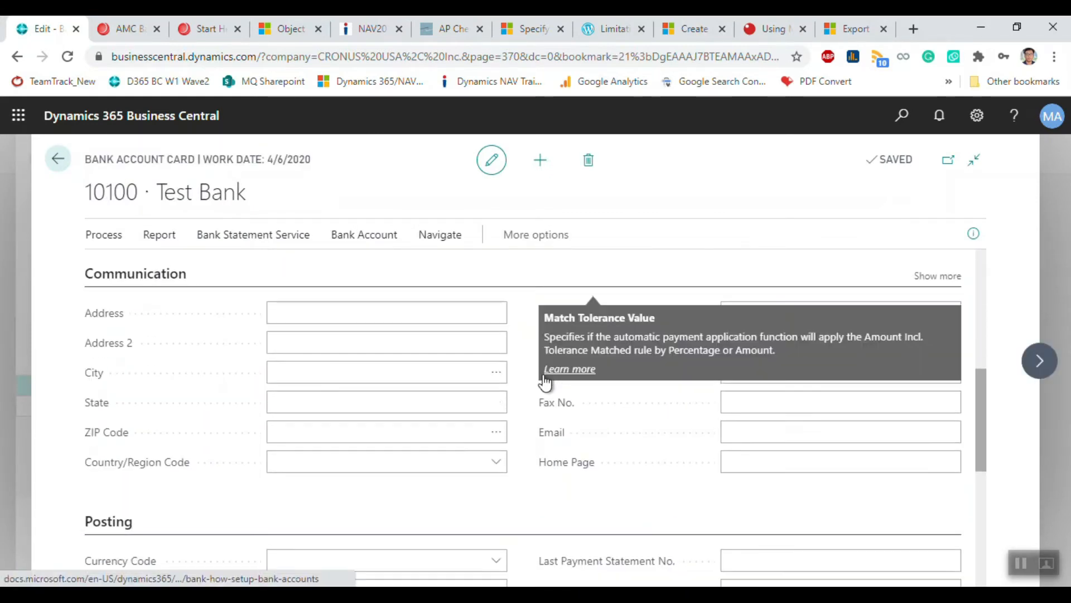
{"action": "scroll", "coordinate": [552, 481], "scroll_direction": "up", "scroll_amount": 1}
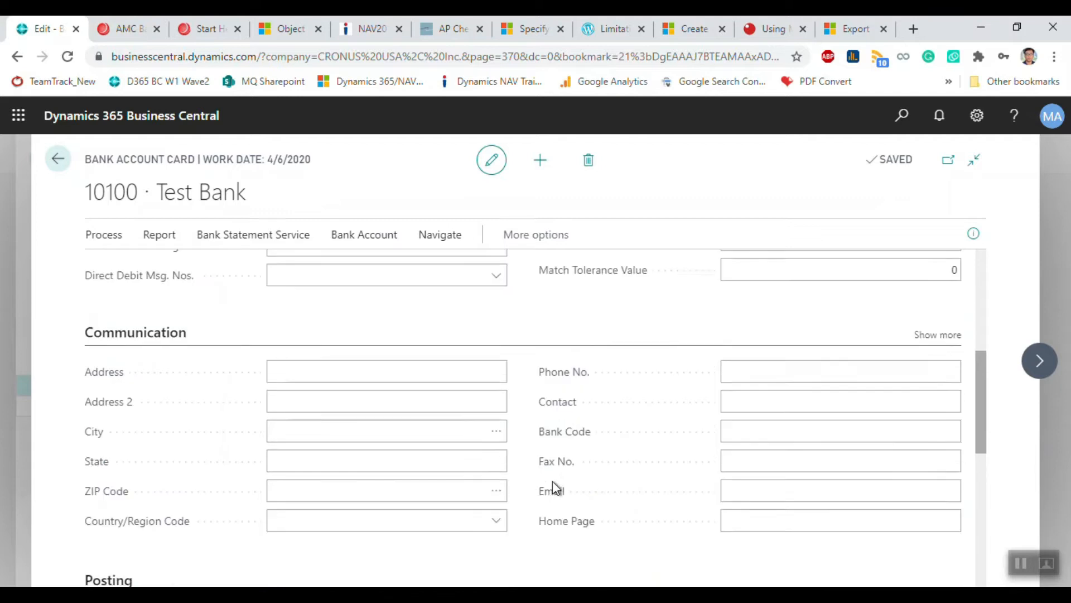
{"action": "scroll", "coordinate": [552, 481], "scroll_direction": "up", "scroll_amount": 8}
{"action": "scroll", "coordinate": [552, 480], "scroll_direction": "up", "scroll_amount": 1}
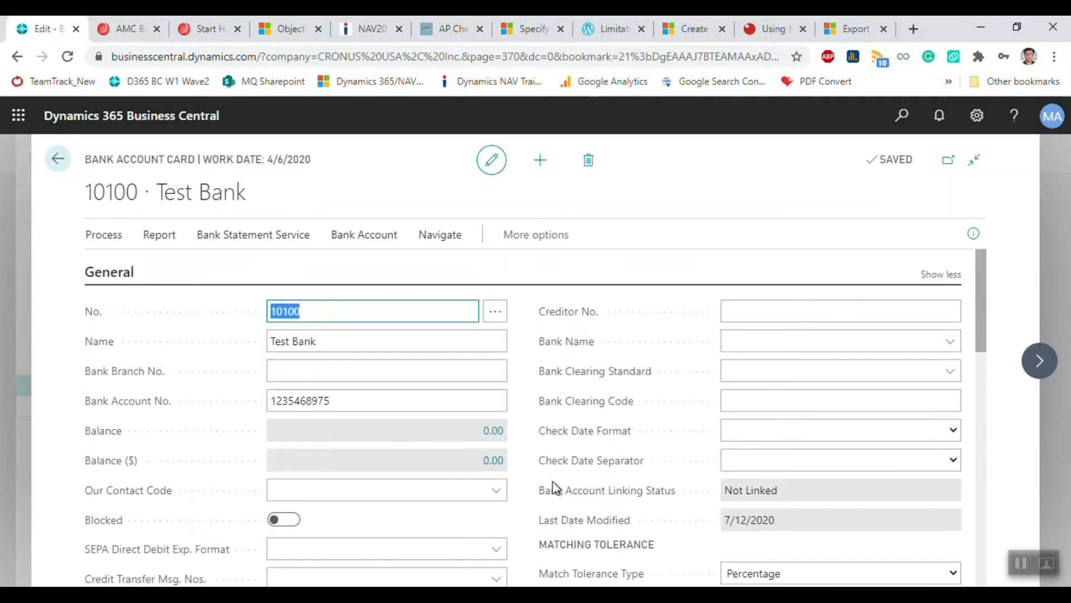
{"action": "left_click", "coordinate": [742, 341]}
{"action": "left_click", "coordinate": [956, 342]}
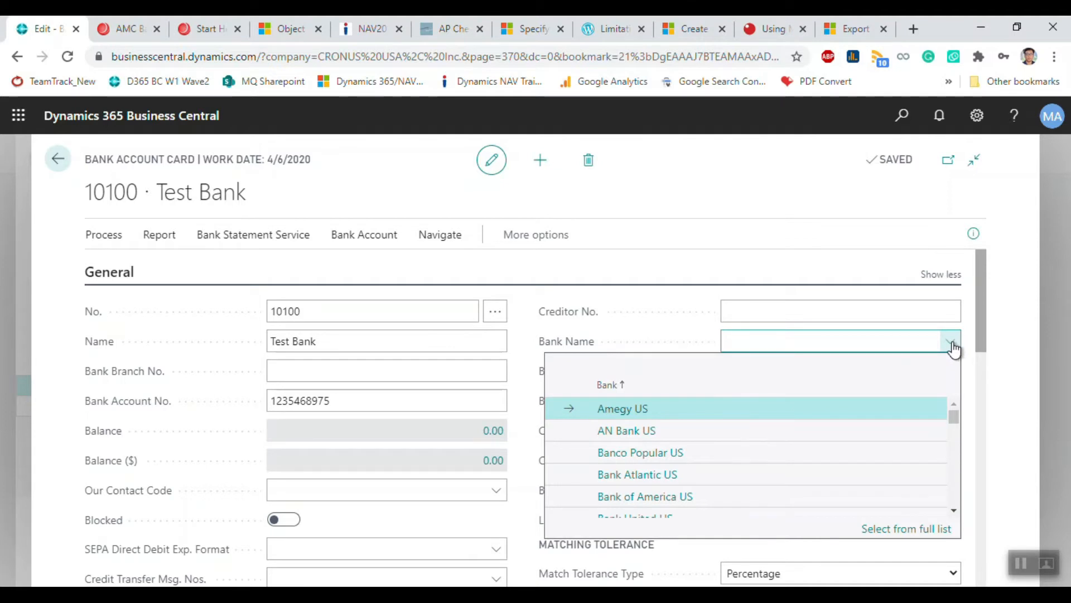
{"action": "scroll", "coordinate": [742, 413], "scroll_direction": "down", "scroll_amount": 10}
{"action": "scroll", "coordinate": [745, 421], "scroll_direction": "up", "scroll_amount": 10}
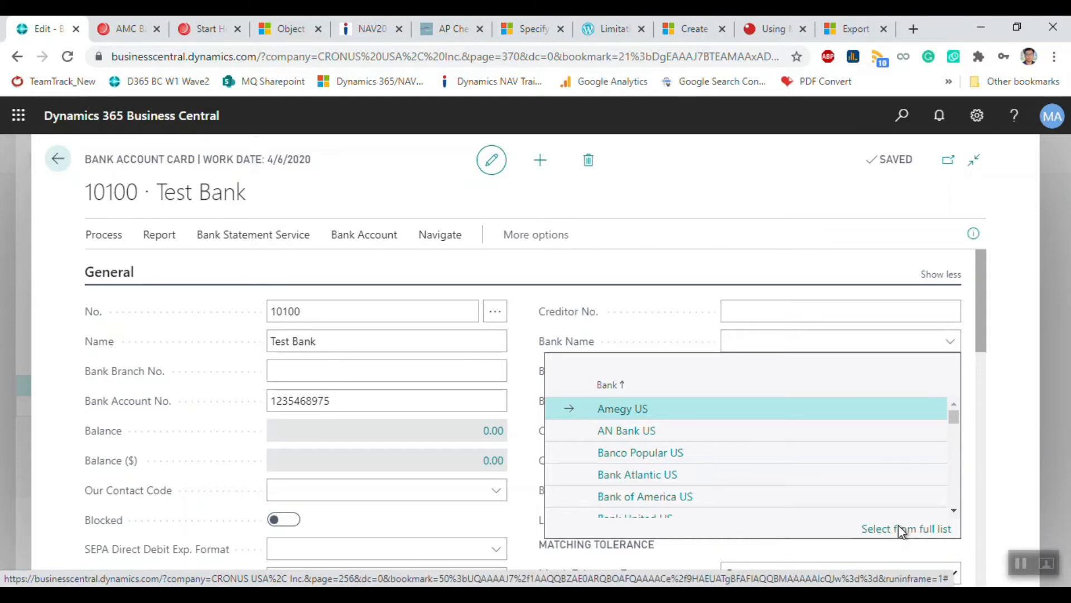
{"action": "left_click", "coordinate": [900, 529]}
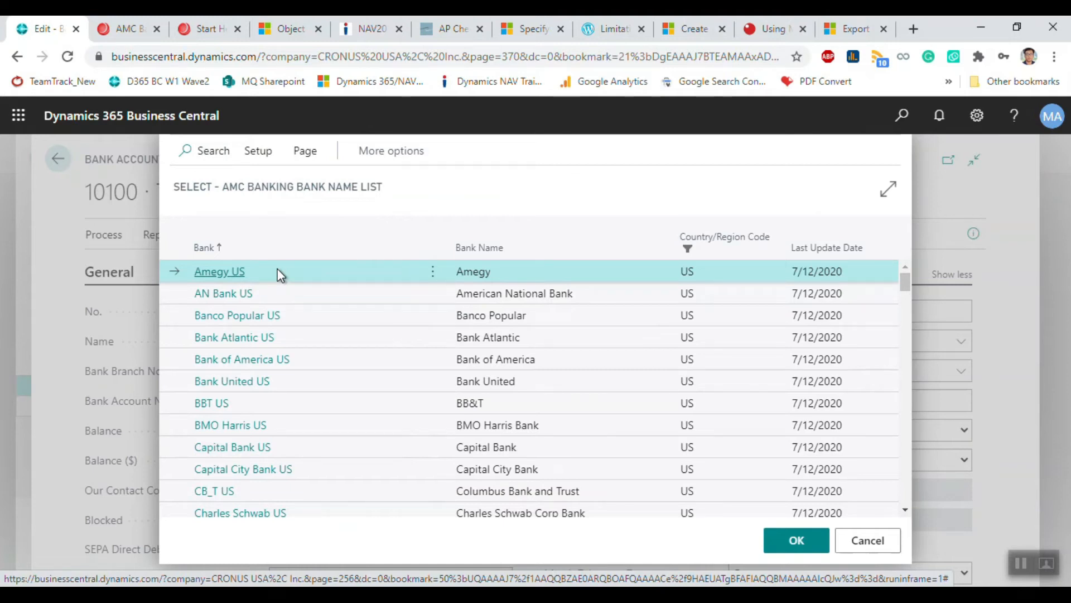
{"action": "left_click", "coordinate": [795, 540]}
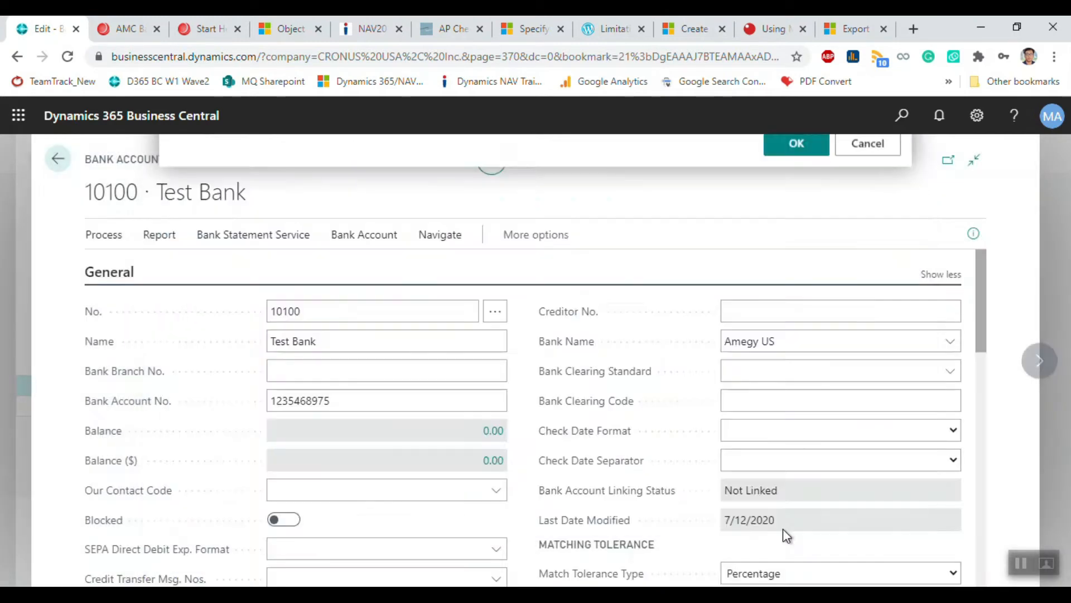
Step: Check the Amegy US bank name is saved and close the bank account card
{"action": "left_click", "coordinate": [782, 311]}
{"action": "left_click", "coordinate": [785, 341]}
{"action": "left_click_drag", "start_coordinate": [800, 341], "coordinate": [649, 340]}
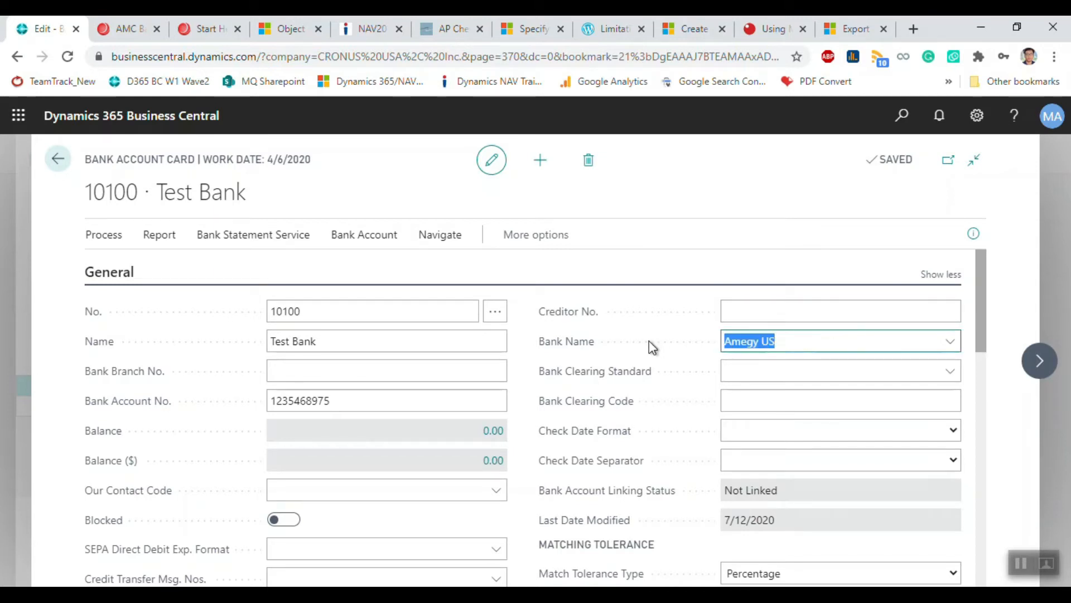
{"action": "left_click", "coordinate": [57, 159]}
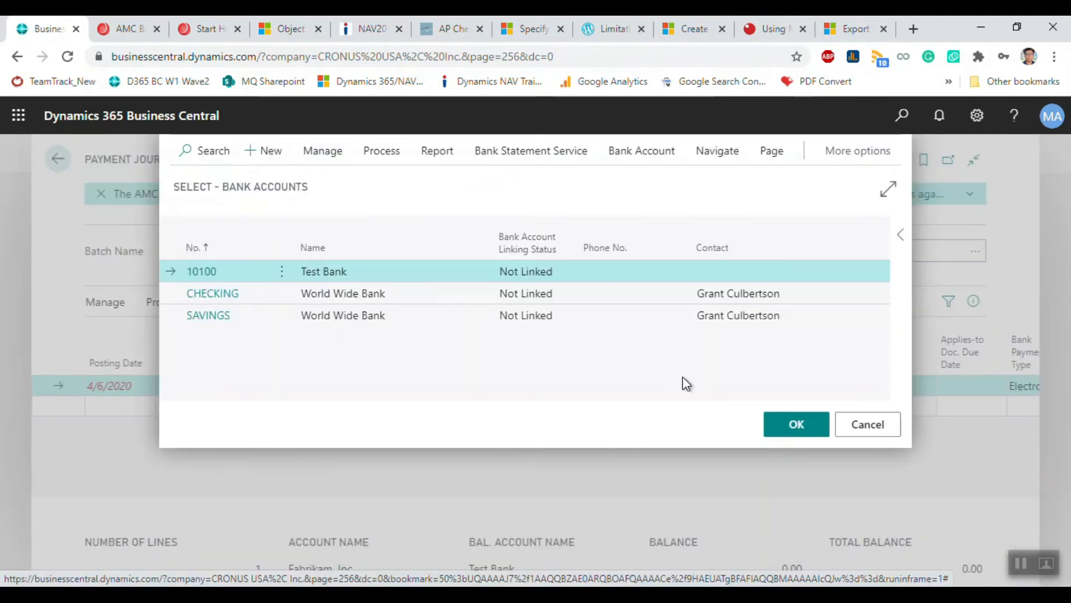
Step: Accept bank account 10100 as the line's balancing account
{"action": "key", "text": "Return"}
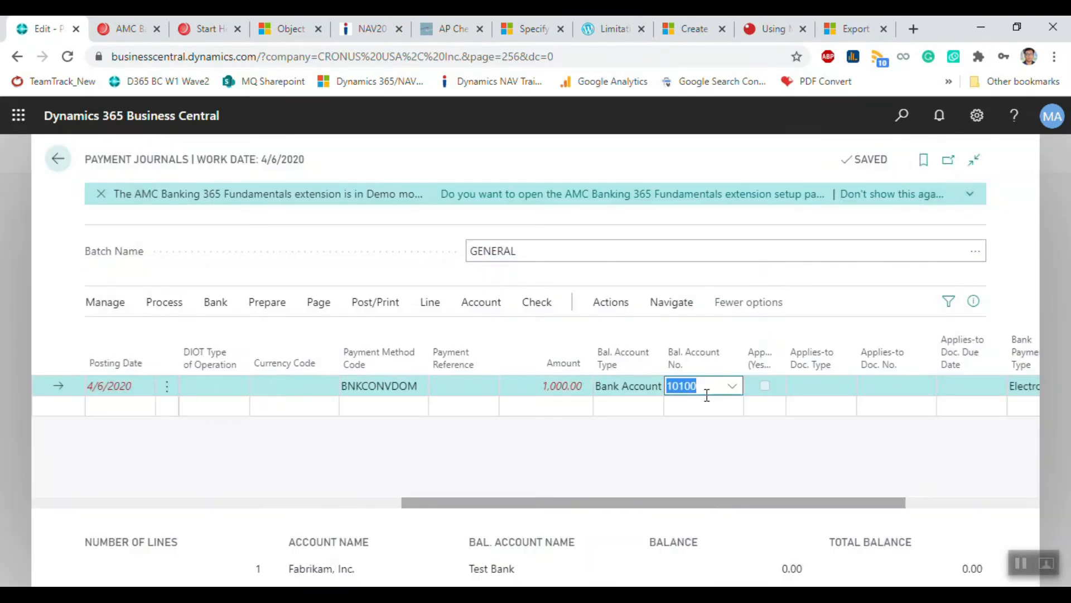
{"action": "left_click", "coordinate": [808, 389]}
{"action": "left_click", "coordinate": [697, 385]}
{"action": "left_click_drag", "start_coordinate": [640, 503], "coordinate": [287, 485]}
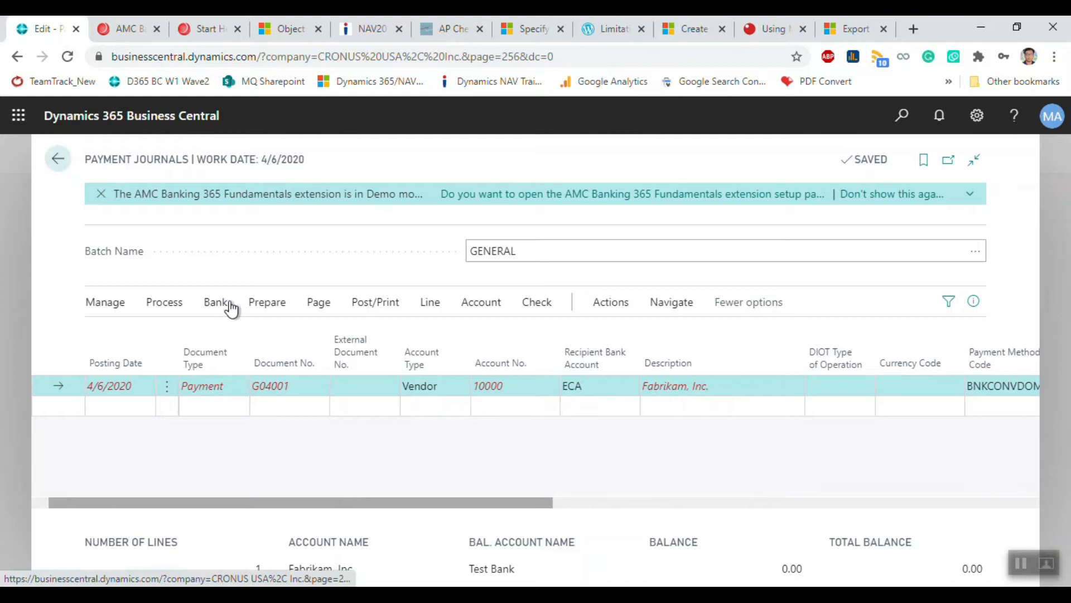
Step: Run Bank > Export again and dismiss the missing Credit Transfer Msg. Nos. error
{"action": "left_click", "coordinate": [168, 303]}
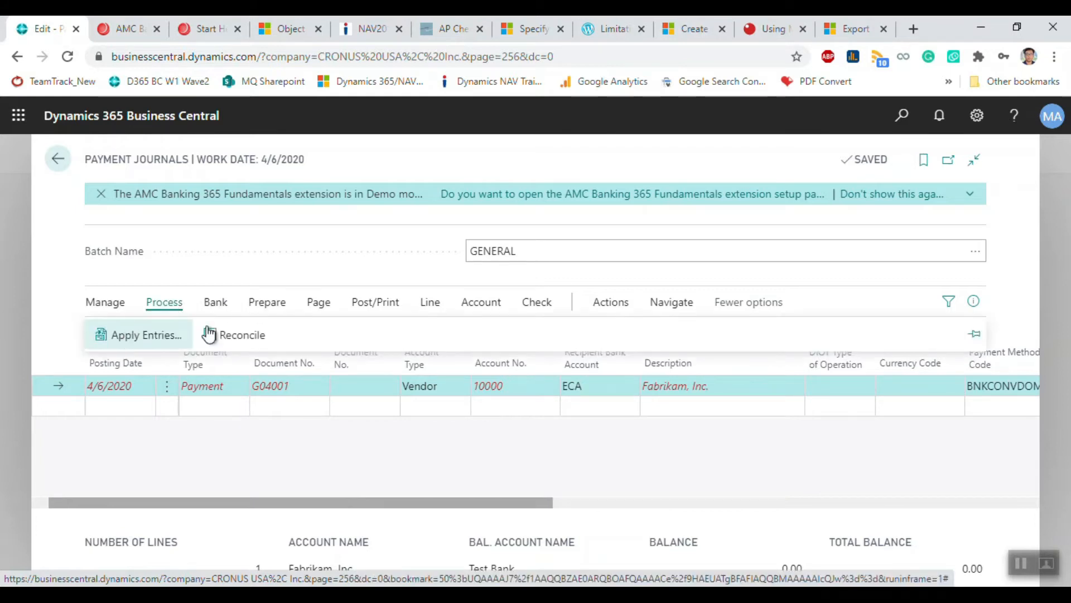
{"action": "mouse_move", "coordinate": [223, 304]}
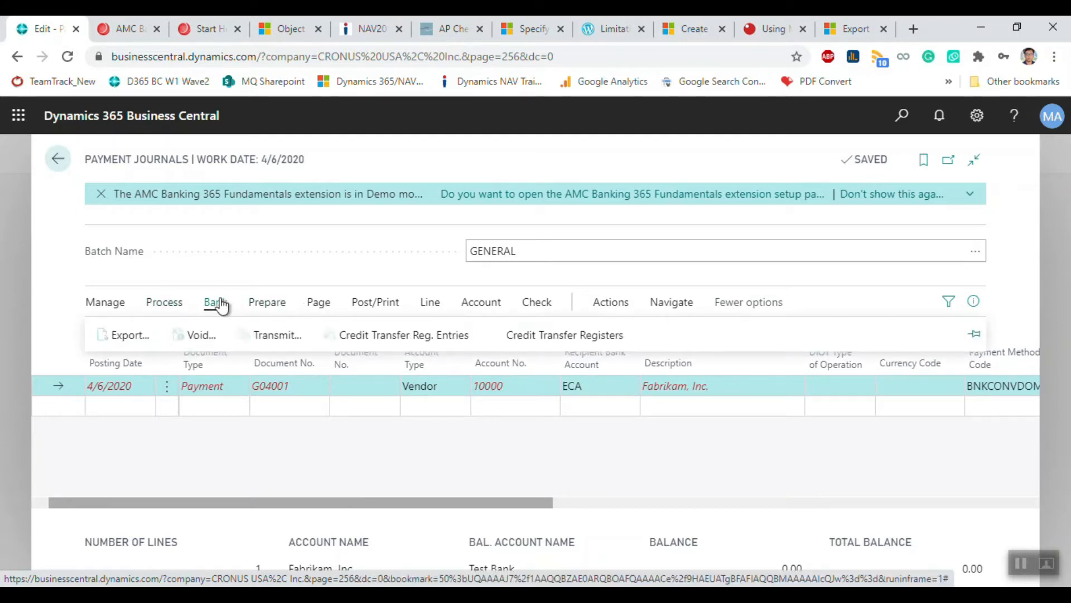
{"action": "left_click", "coordinate": [126, 339]}
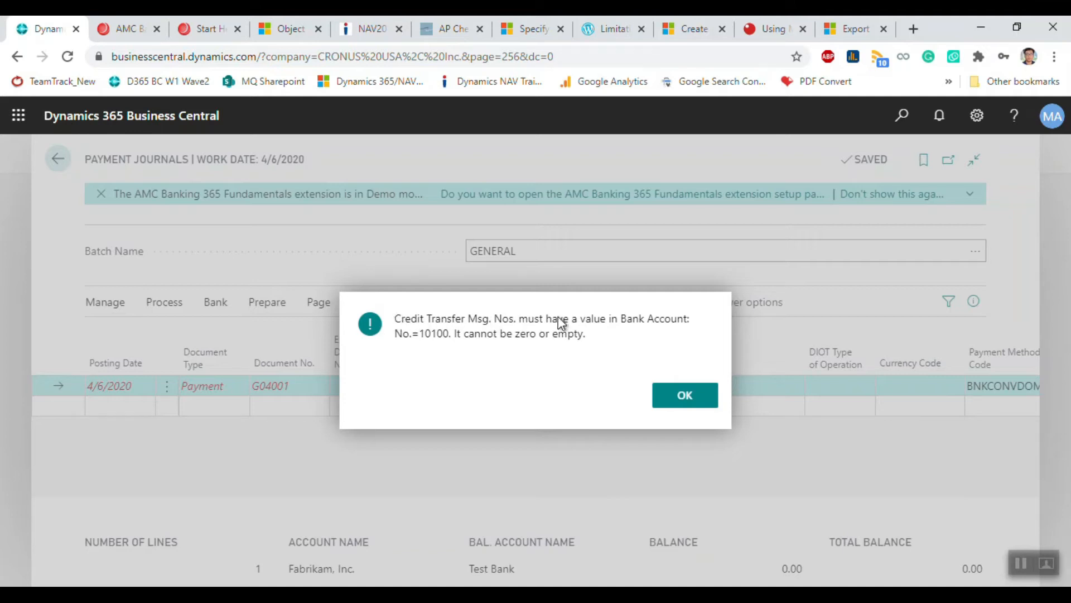
{"action": "left_click", "coordinate": [694, 401]}
Step: Open Test Bank account 10100 for editing from the full bank account list
{"action": "left_click_drag", "start_coordinate": [531, 504], "coordinate": [815, 505]}
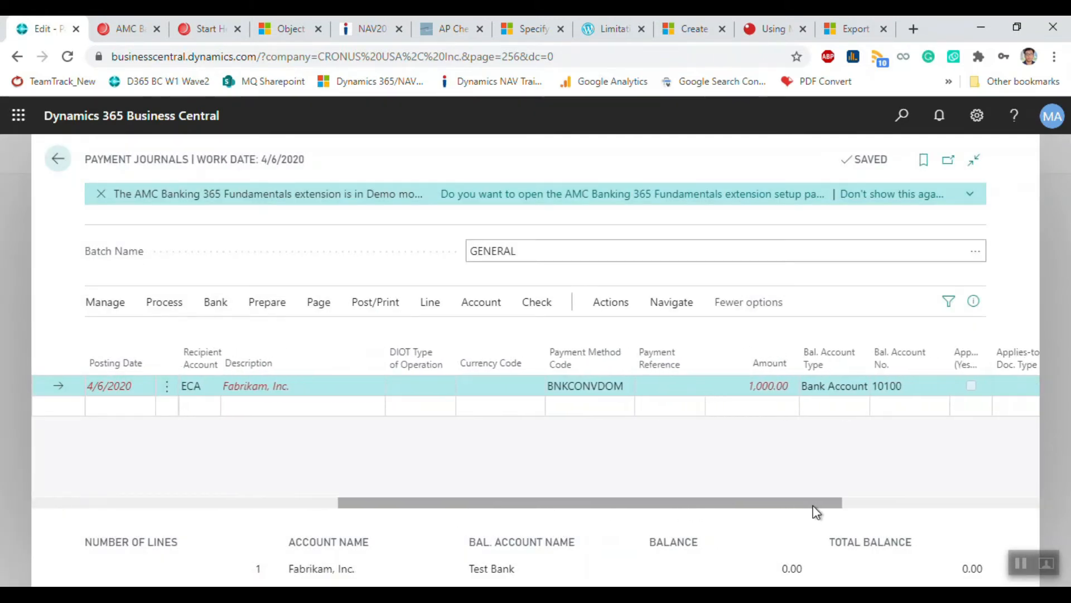
{"action": "left_click", "coordinate": [871, 386]}
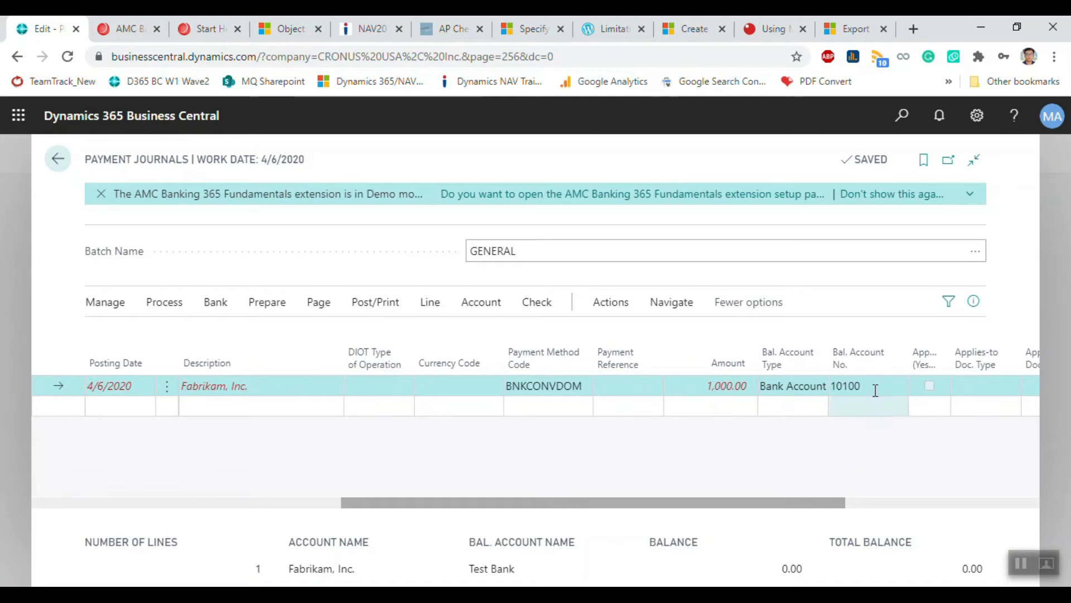
{"action": "left_click", "coordinate": [899, 389]}
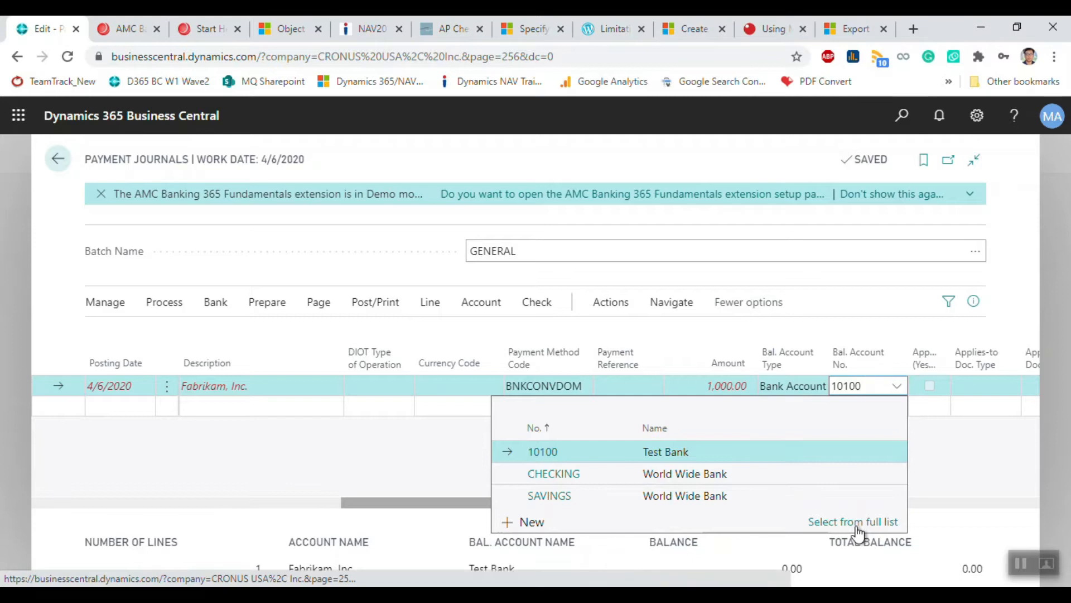
{"action": "left_click", "coordinate": [857, 524]}
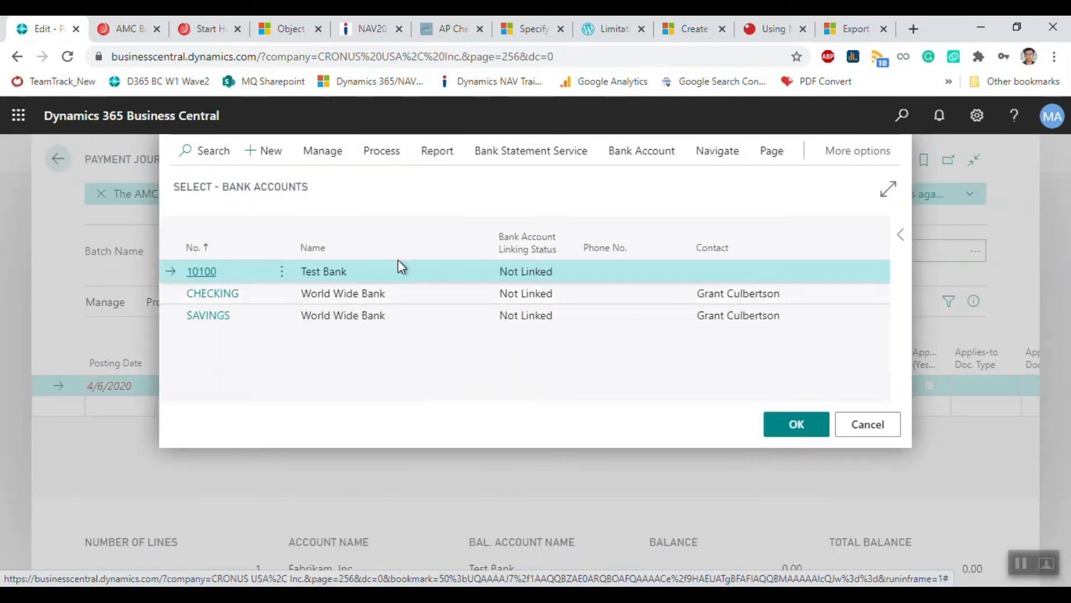
{"action": "left_click", "coordinate": [323, 153]}
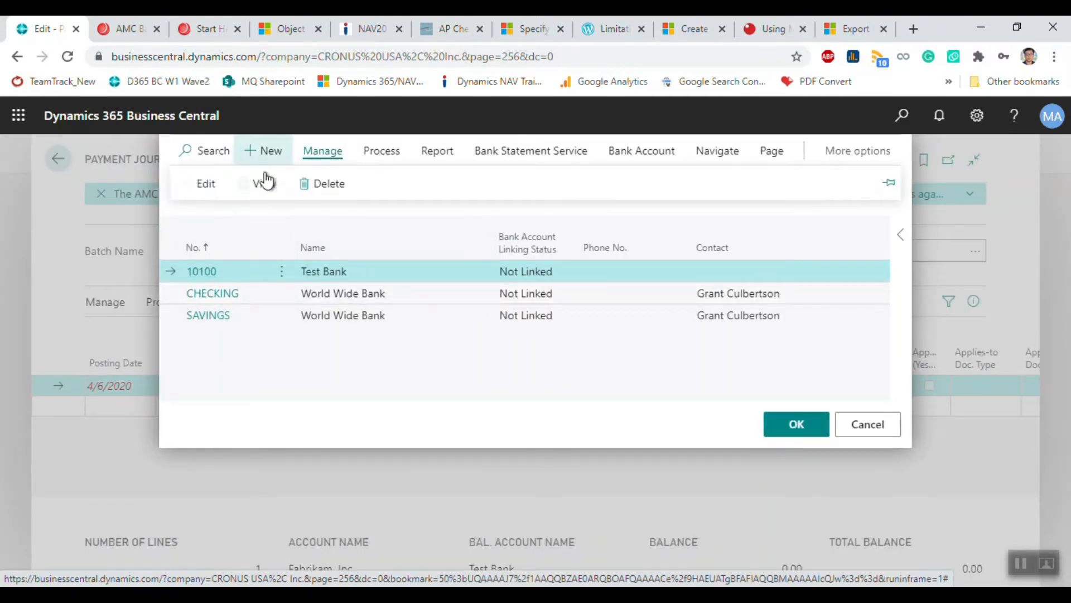
{"action": "left_click", "coordinate": [205, 184]}
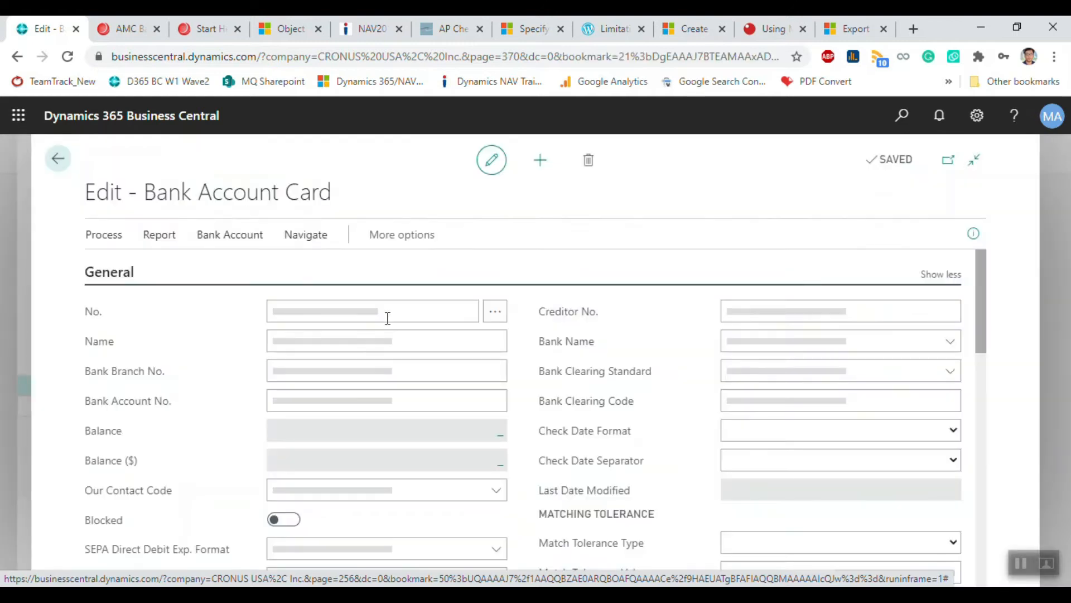
{"action": "scroll", "coordinate": [570, 458], "scroll_direction": "down", "scroll_amount": 4}
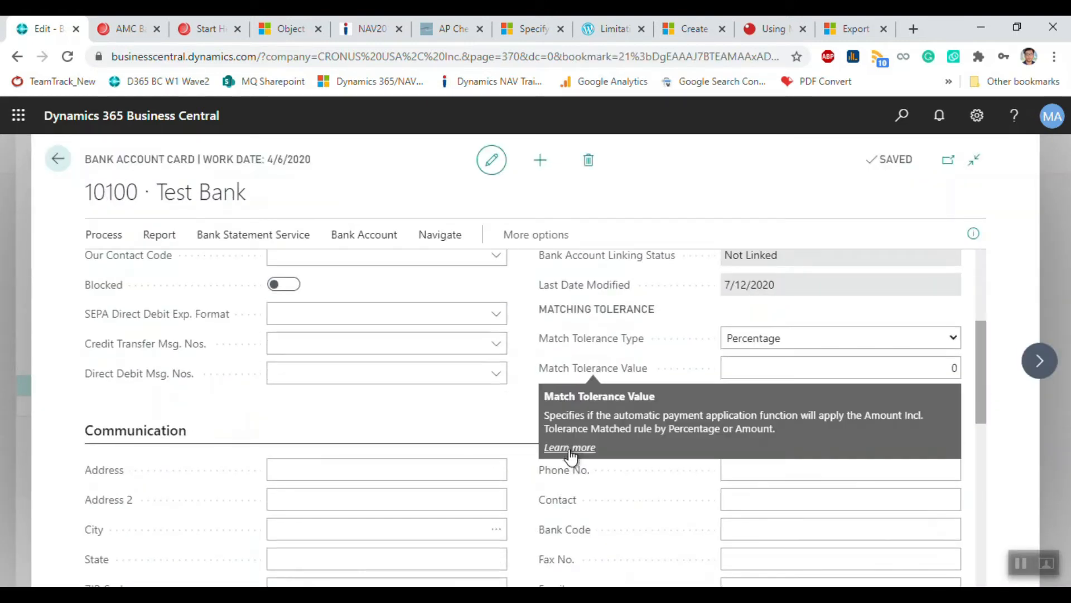
Step: Bring up the number series list for the Credit Transfer Msg. Nos. field
{"action": "left_click", "coordinate": [496, 343]}
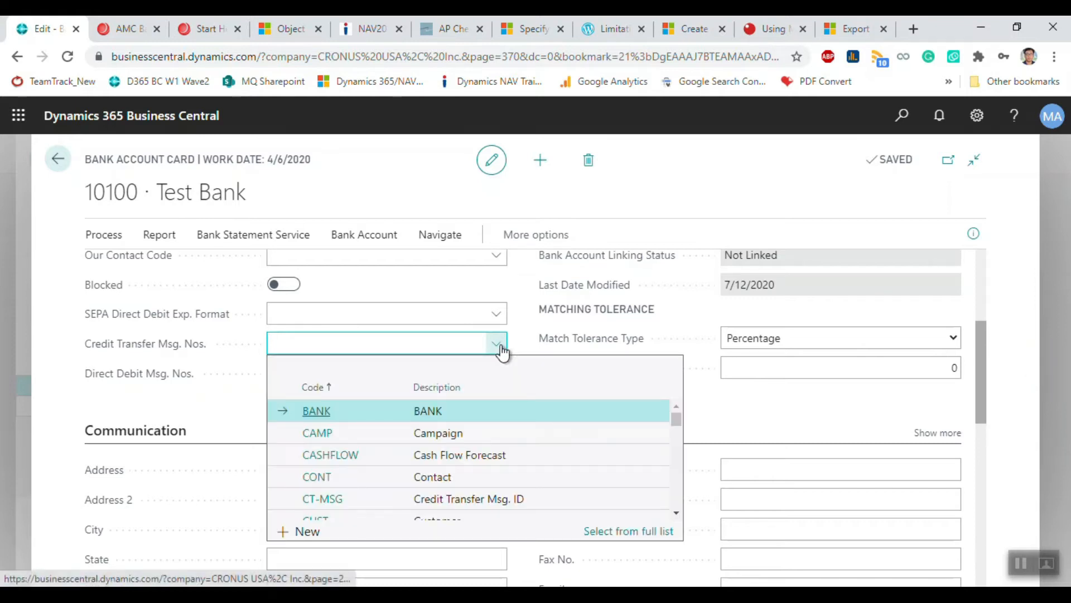
{"action": "scroll", "coordinate": [463, 407], "scroll_direction": "down", "scroll_amount": 8}
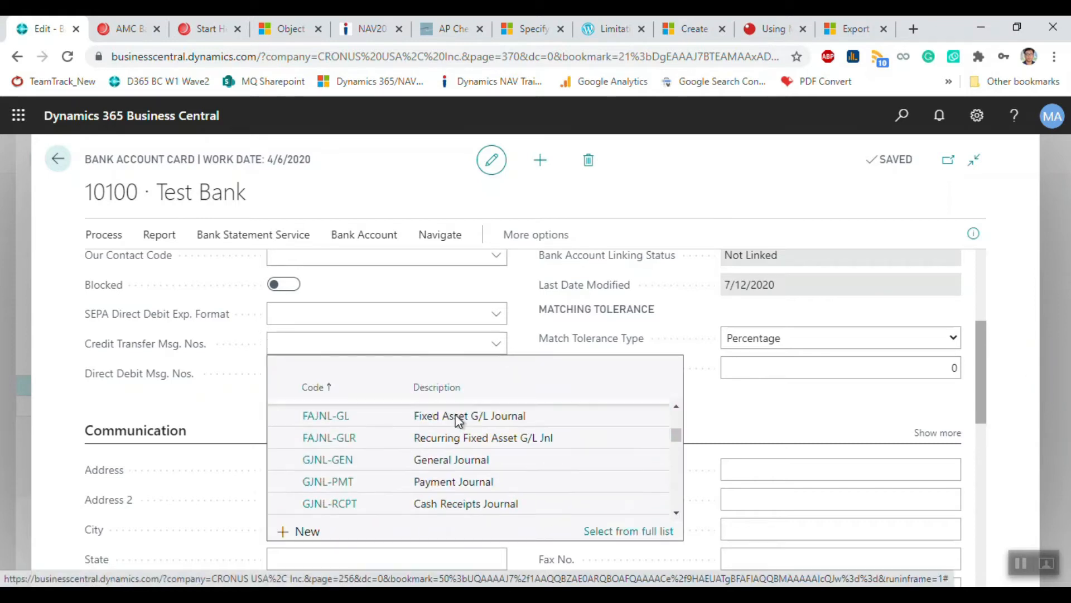
{"action": "scroll", "coordinate": [457, 420], "scroll_direction": "down", "scroll_amount": 10}
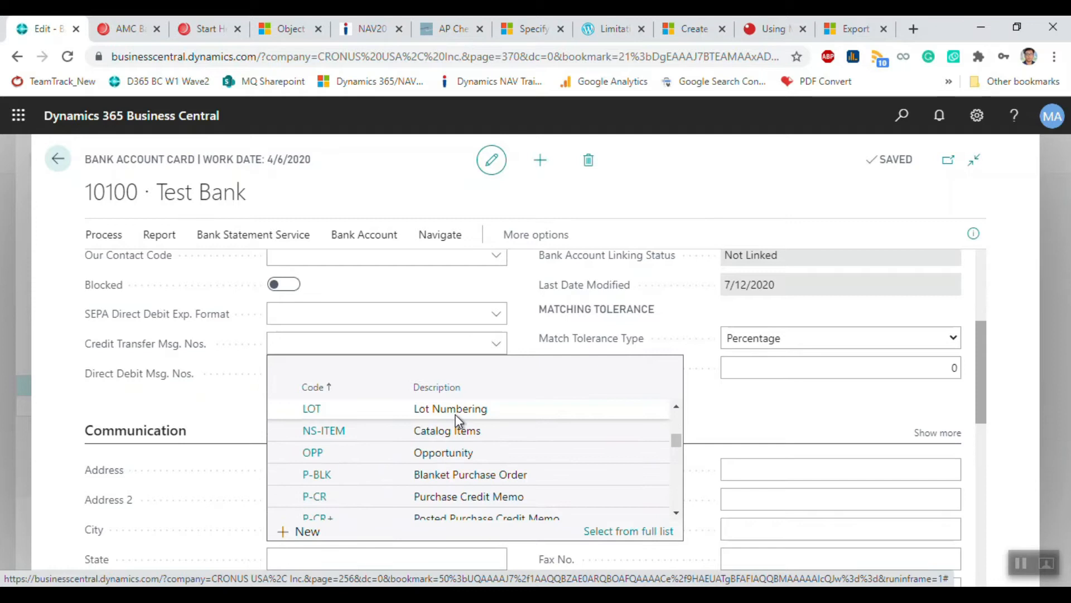
{"action": "scroll", "coordinate": [458, 420], "scroll_direction": "down", "scroll_amount": 6}
{"action": "scroll", "coordinate": [462, 438], "scroll_direction": "up", "scroll_amount": 12}
{"action": "scroll", "coordinate": [453, 440], "scroll_direction": "up", "scroll_amount": 5}
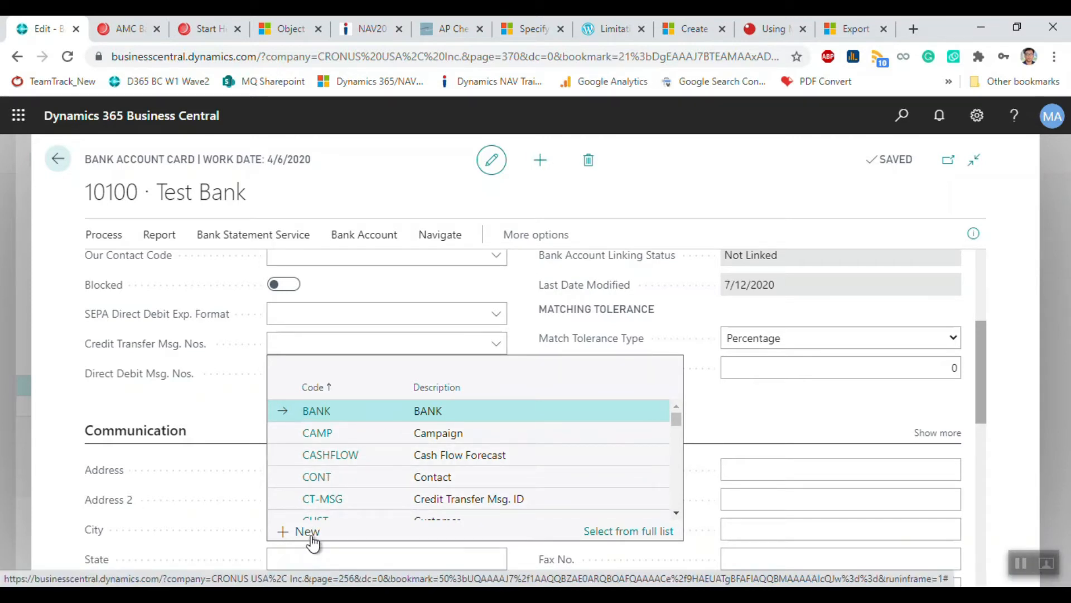
Step: Add new series CTMS described 'Credit Ms. Transfer No.' and open its number lines
{"action": "left_click", "coordinate": [308, 533]}
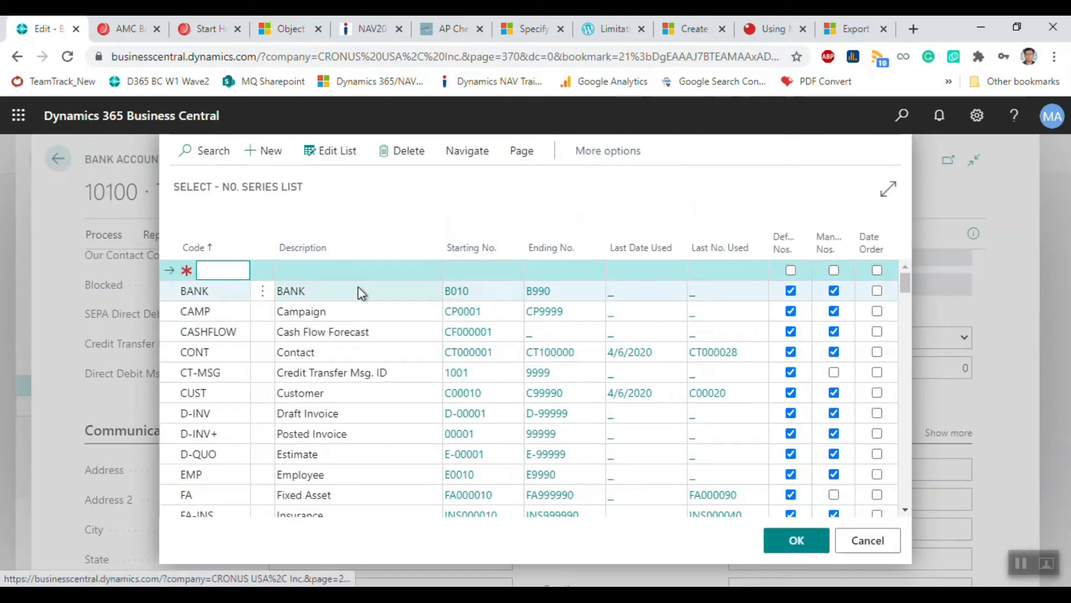
{"action": "left_click", "coordinate": [259, 275]}
{"action": "type", "text": "CTMS"}
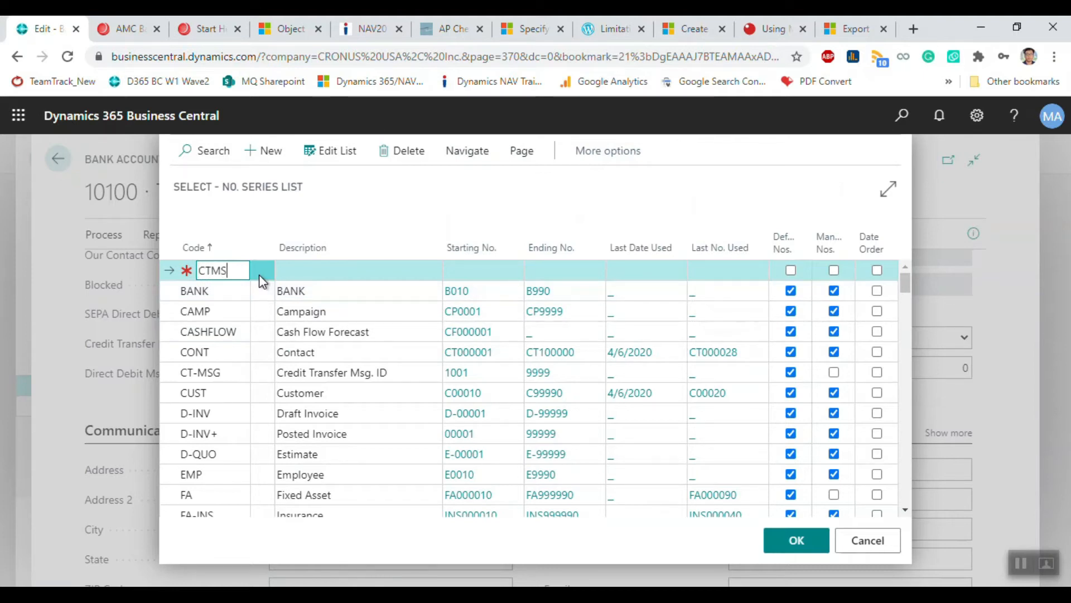
{"action": "key", "text": "Tab"}
{"action": "type", "text": "Credi"}
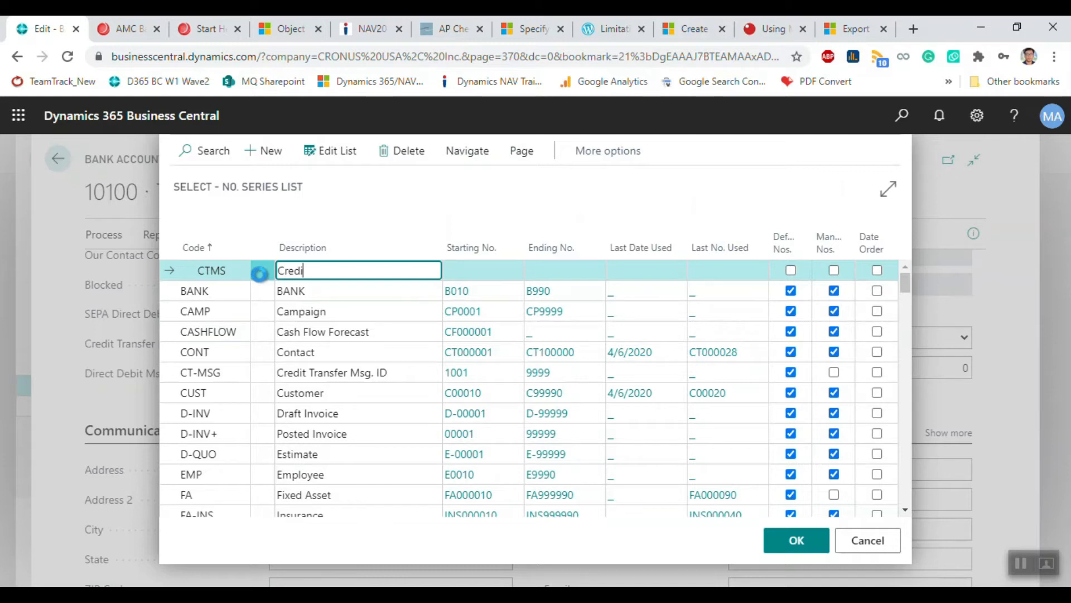
{"action": "type", "text": "t Ms. Trans"}
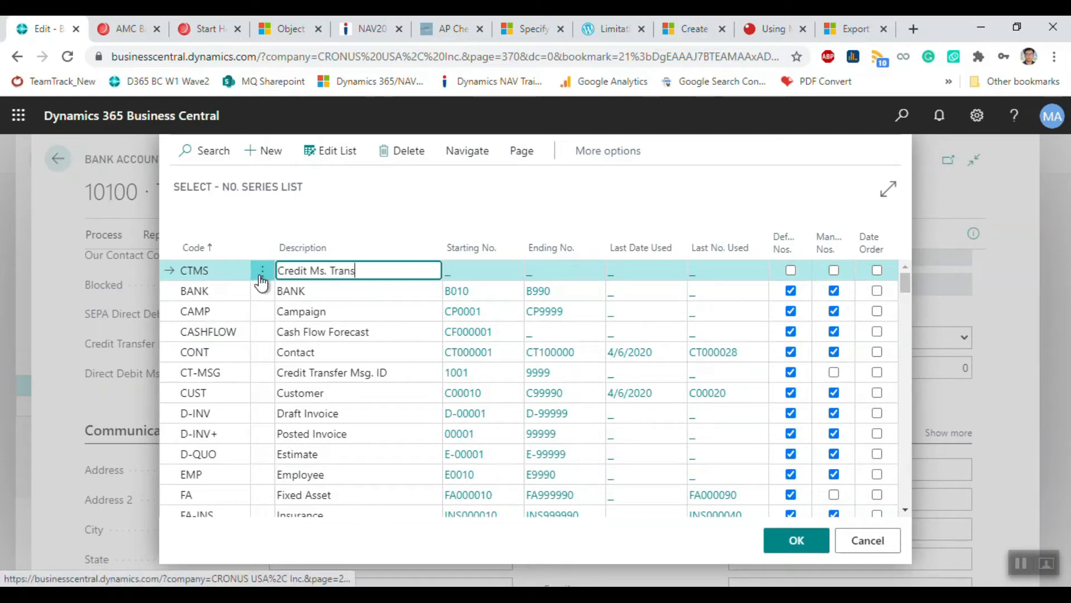
{"action": "type", "text": "fer No."}
{"action": "key", "text": "Tab"}
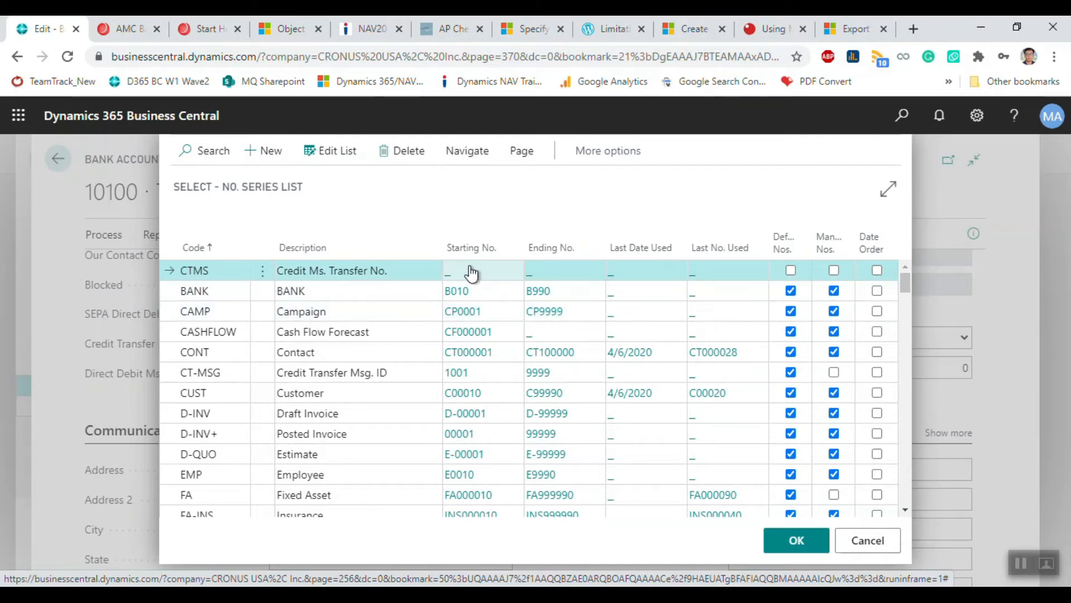
{"action": "left_click", "coordinate": [335, 150]}
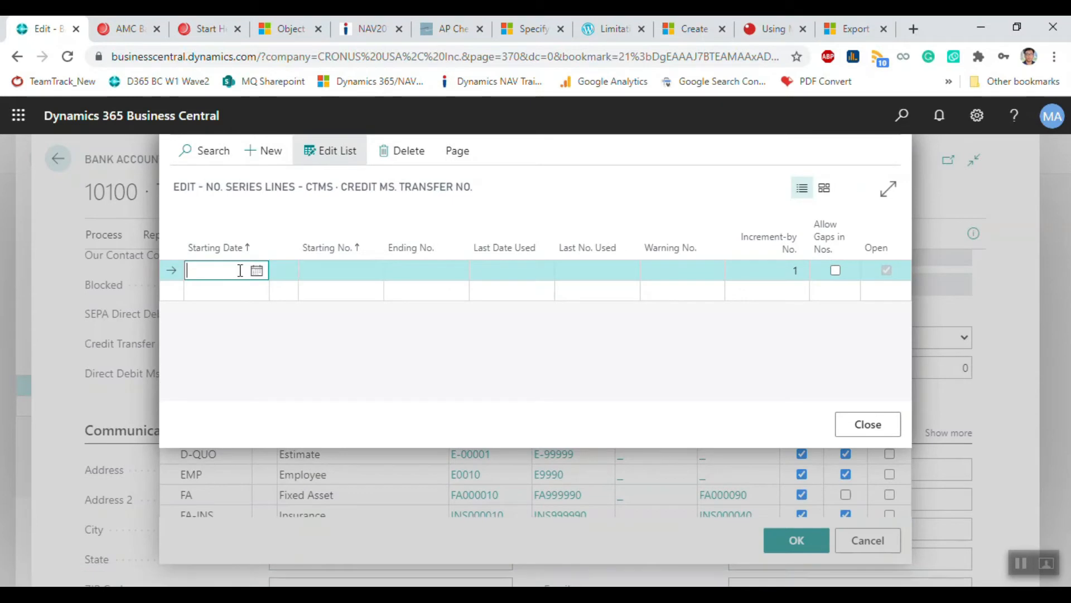
Step: Set CTMS's starting number to CTMN0001 and enable Manual Nos. for the series
{"action": "left_click", "coordinate": [332, 272]}
{"action": "type", "text": "CTMN"}
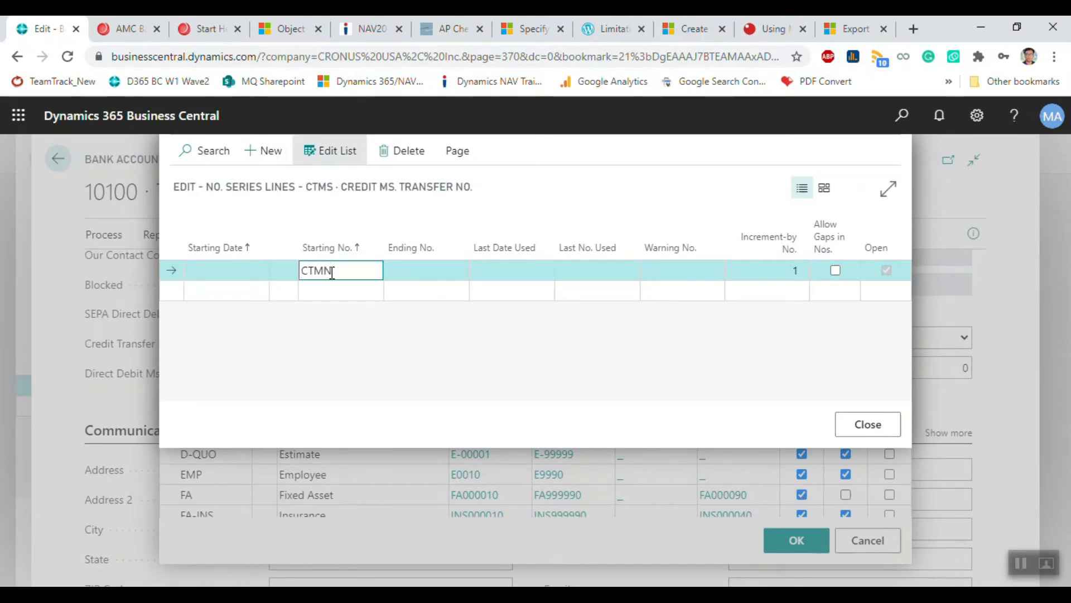
{"action": "key", "text": "Tab"}
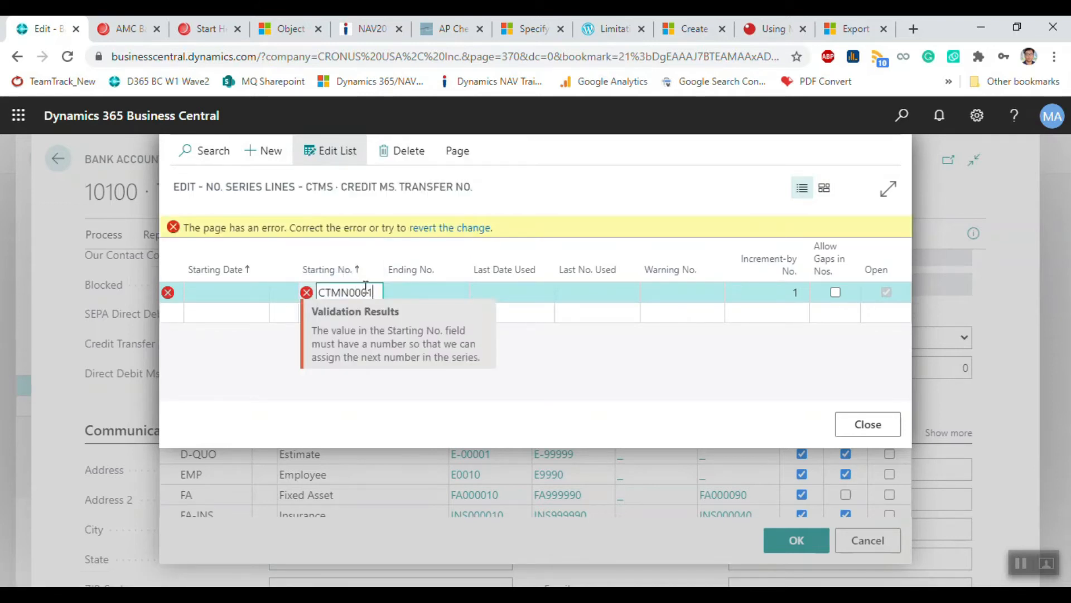
{"action": "key", "text": "Tab"}
{"action": "key", "text": "Tab"}
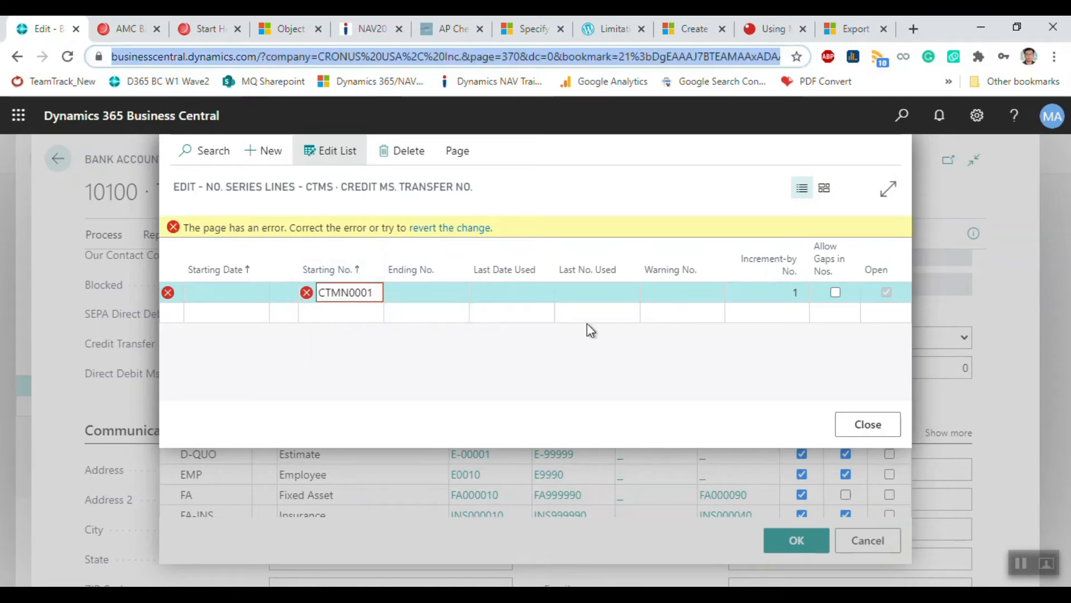
{"action": "left_click", "coordinate": [407, 289]}
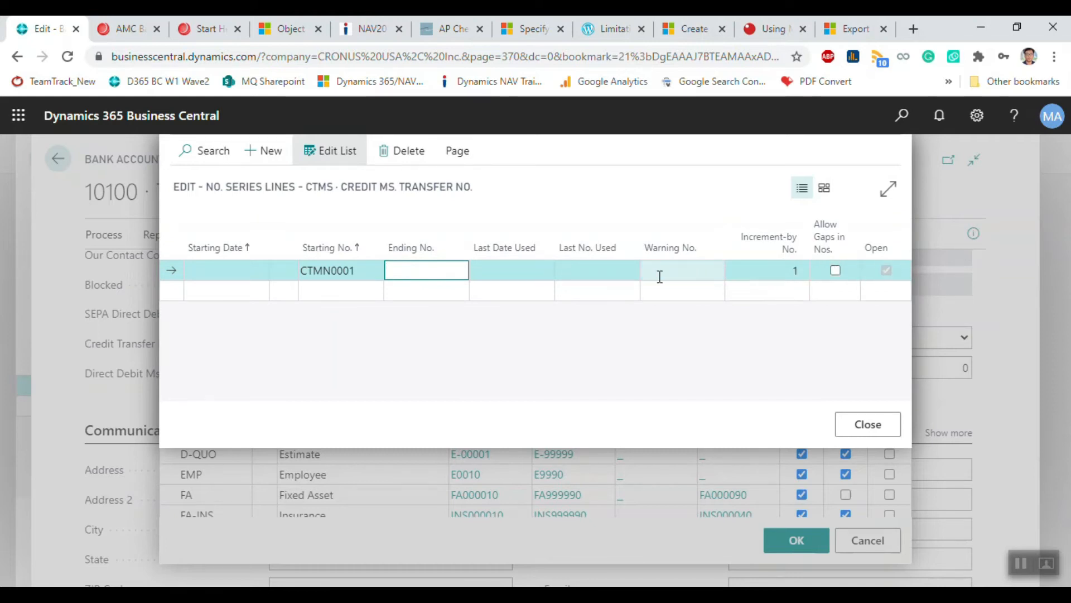
{"action": "left_click", "coordinate": [873, 430]}
{"action": "left_click", "coordinate": [873, 426]}
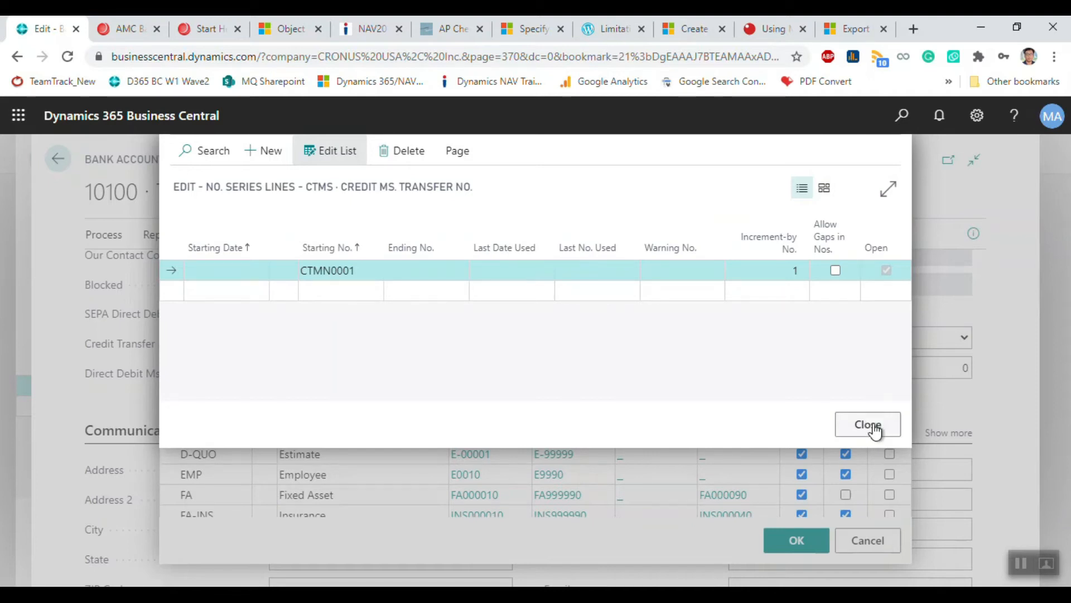
{"action": "left_click", "coordinate": [872, 425]}
{"action": "left_click", "coordinate": [791, 352]}
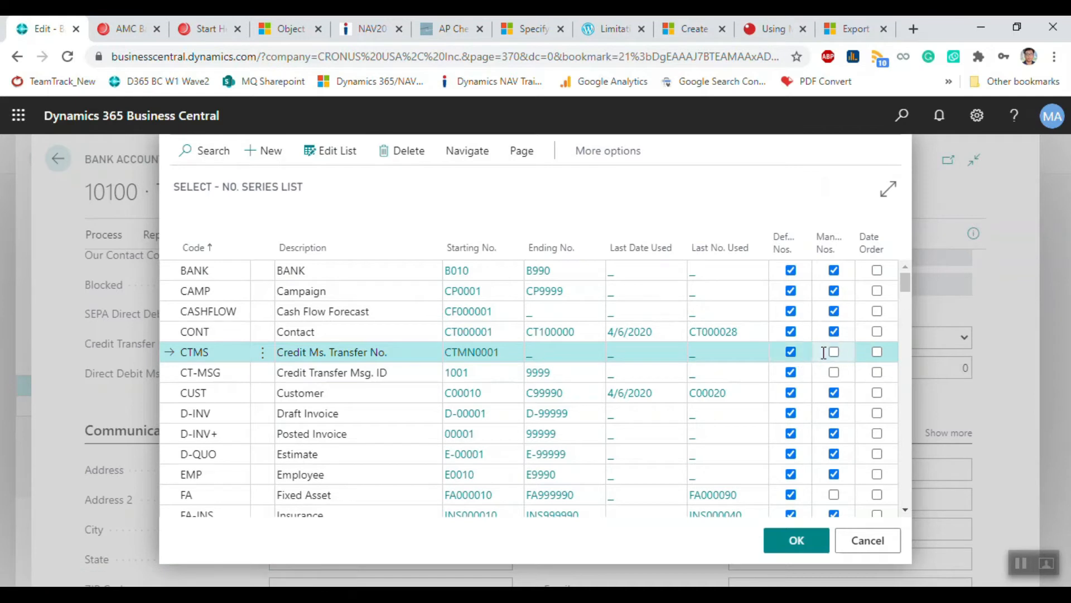
Step: Assign CTMS as Test Bank's credit-transfer numbers and keep 10100 as the balancing account
{"action": "left_click", "coordinate": [797, 541]}
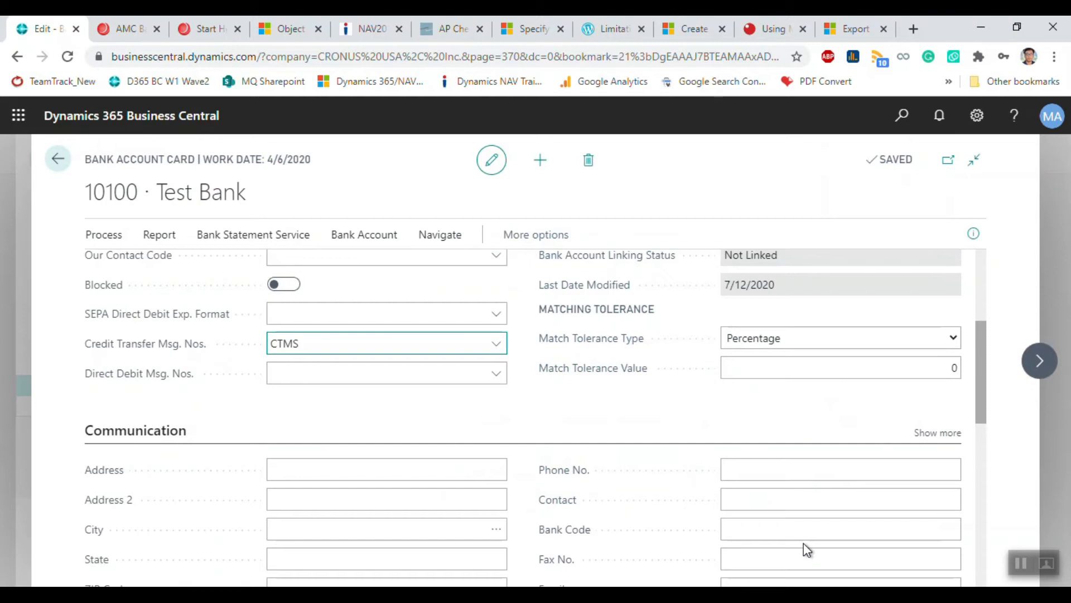
{"action": "scroll", "coordinate": [401, 351], "scroll_direction": "up", "scroll_amount": 3}
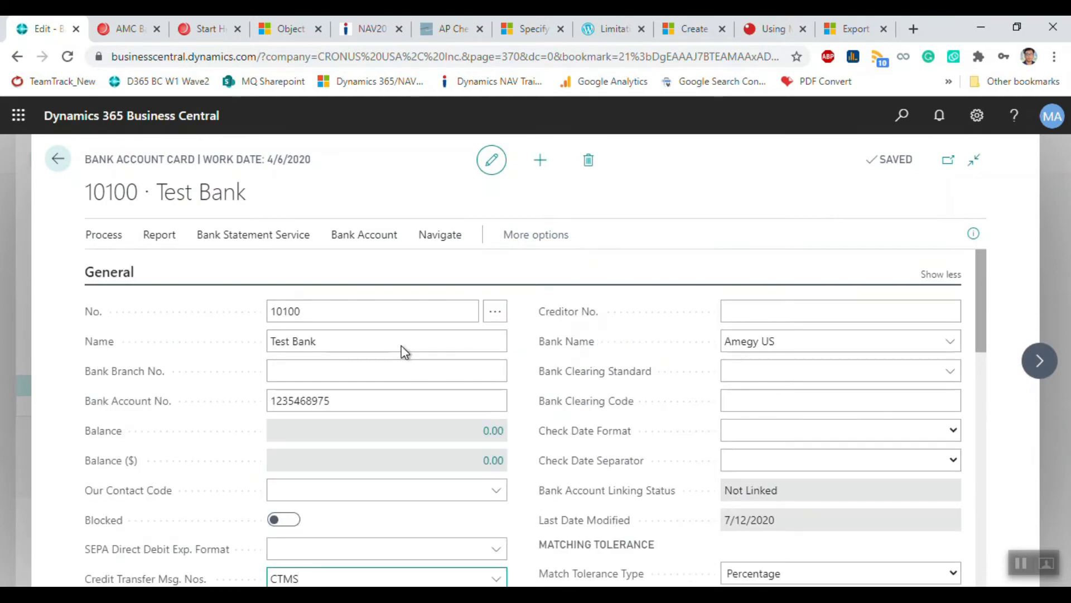
{"action": "scroll", "coordinate": [400, 346], "scroll_direction": "down", "scroll_amount": 1}
{"action": "scroll", "coordinate": [401, 347], "scroll_direction": "up", "scroll_amount": 1}
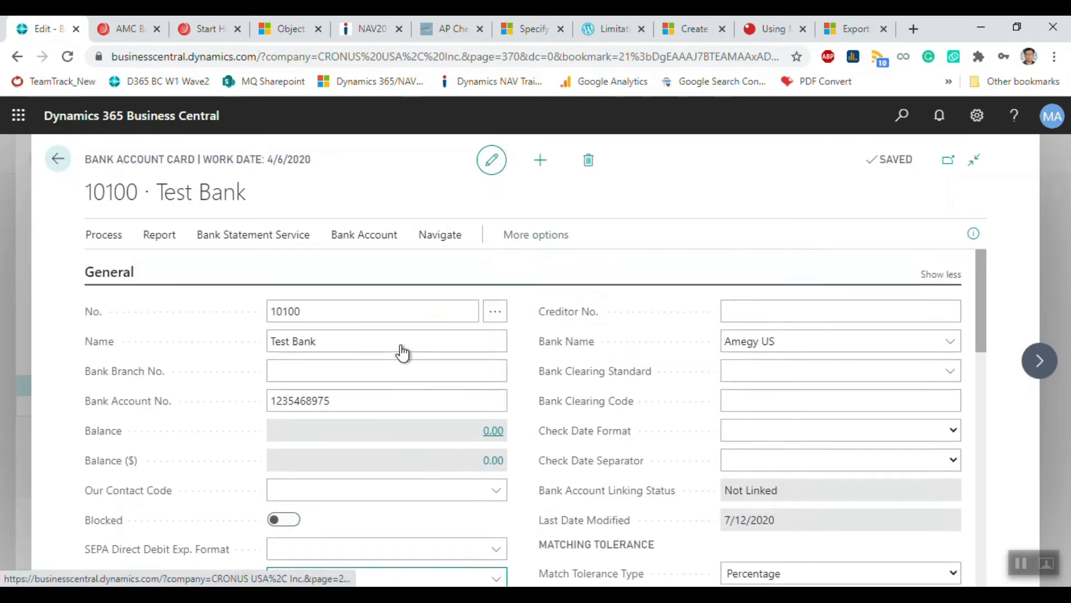
{"action": "left_click", "coordinate": [56, 163]}
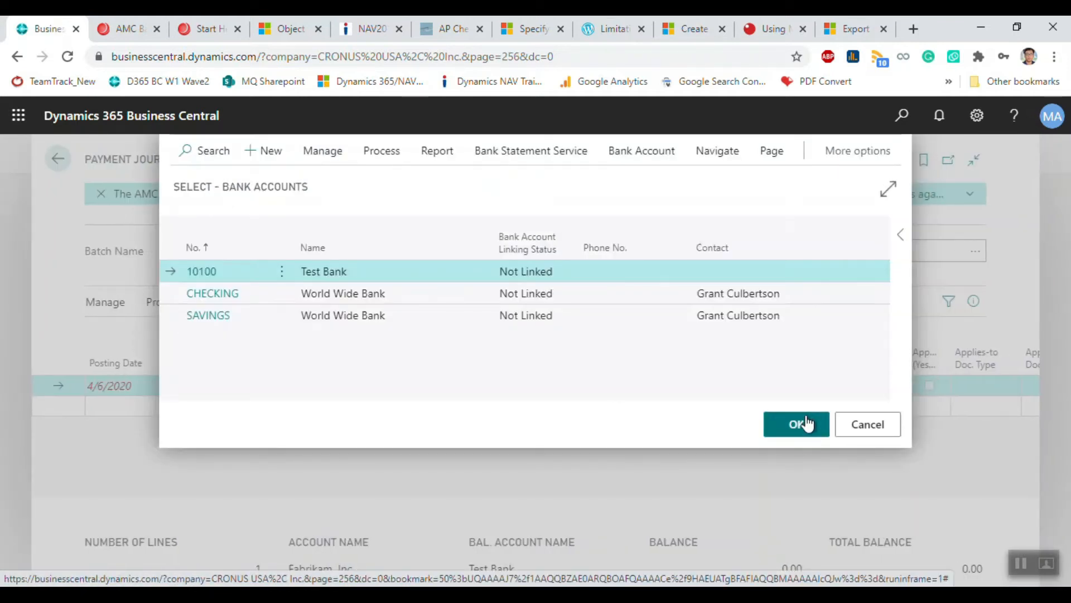
{"action": "left_click", "coordinate": [807, 424]}
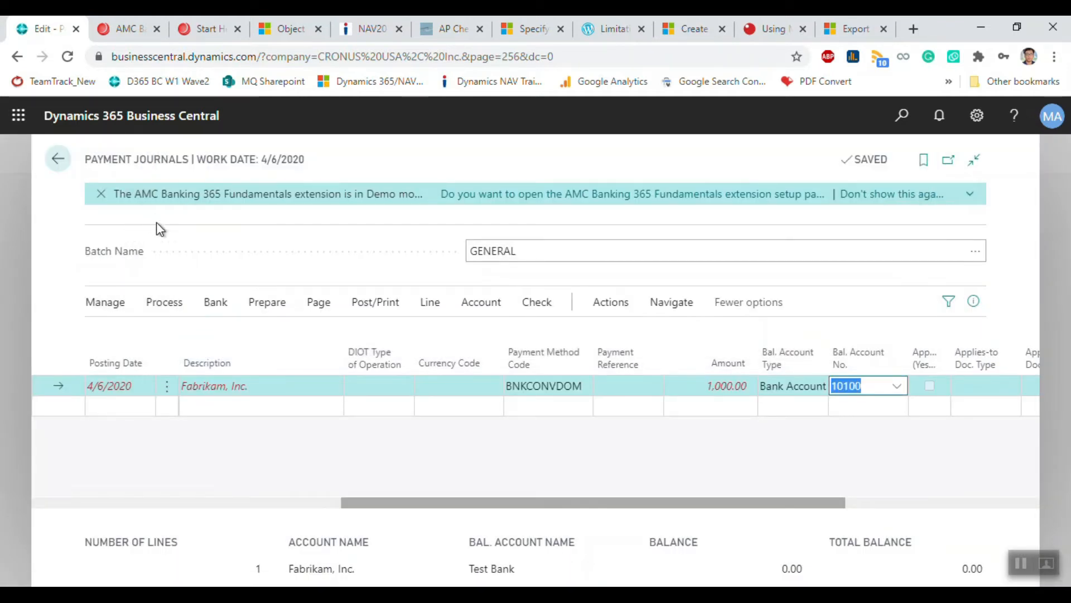
Step: Export the payment line to a bank file and dismiss the AMC error
{"action": "left_click", "coordinate": [215, 301]}
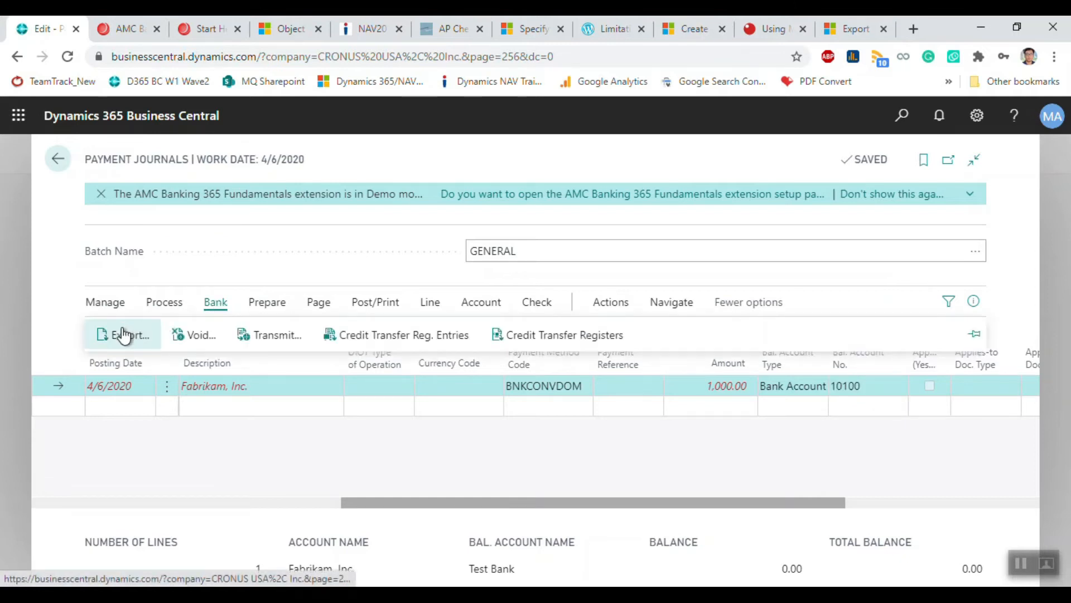
{"action": "left_click", "coordinate": [126, 332]}
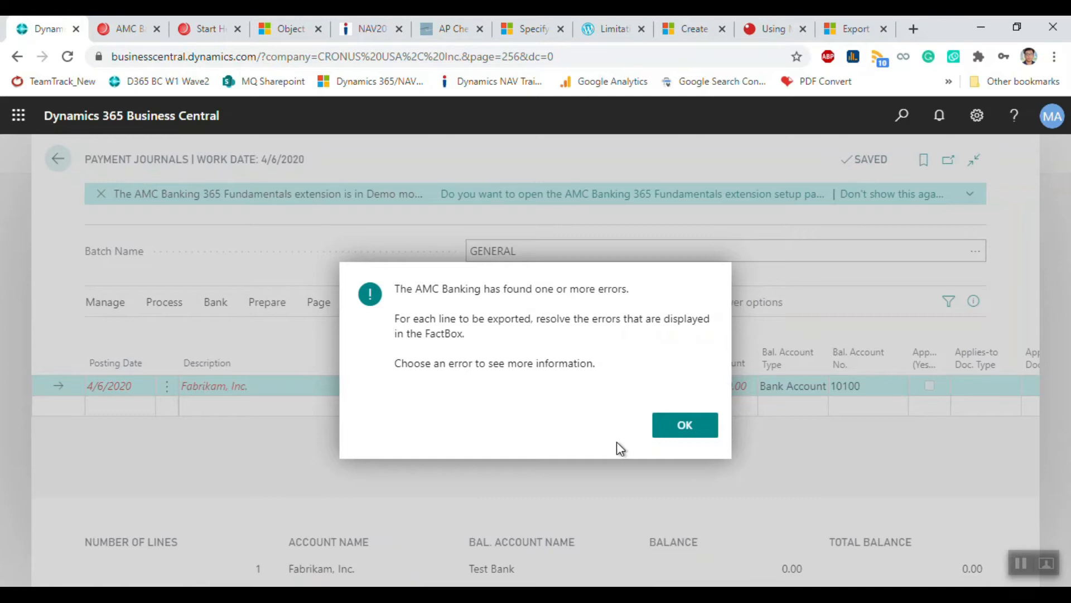
{"action": "left_click", "coordinate": [681, 424]}
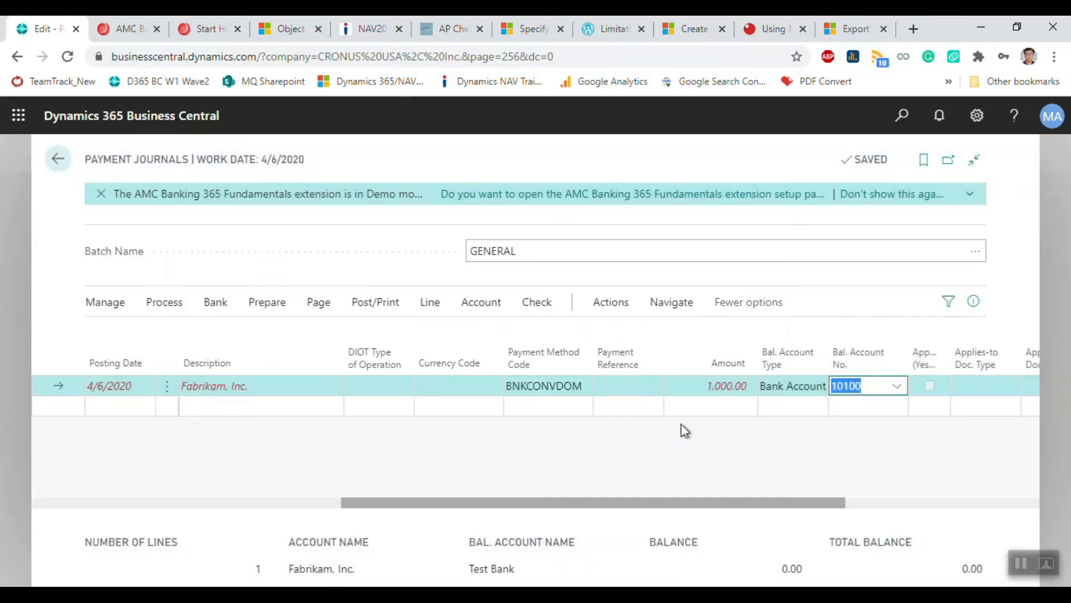
Step: Review the payment file error requiring a 15–26 digit bank account number
{"action": "left_click", "coordinate": [973, 302]}
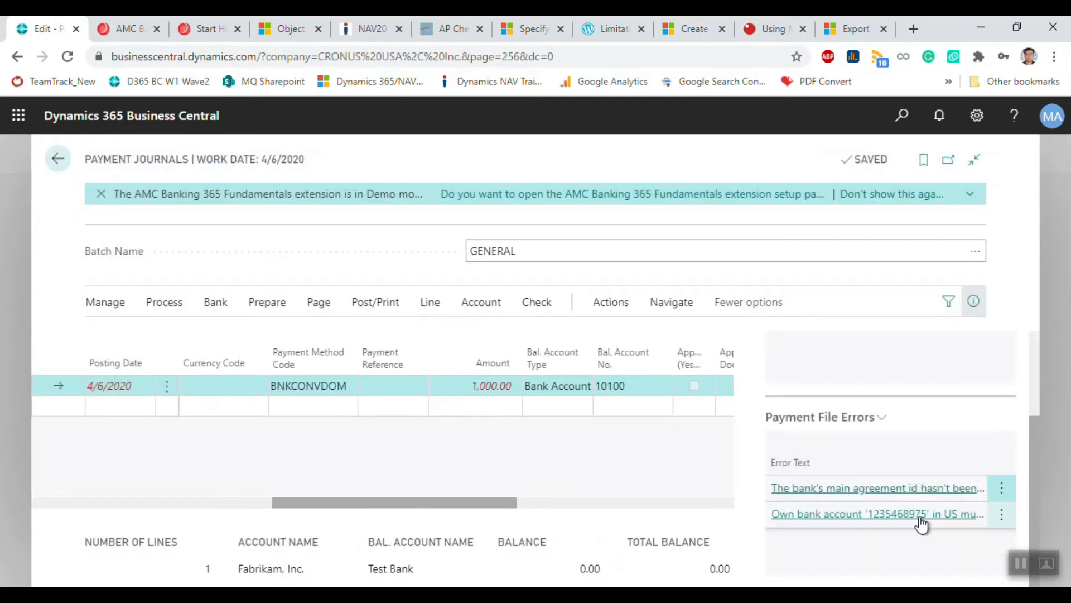
{"action": "left_click", "coordinate": [884, 514]}
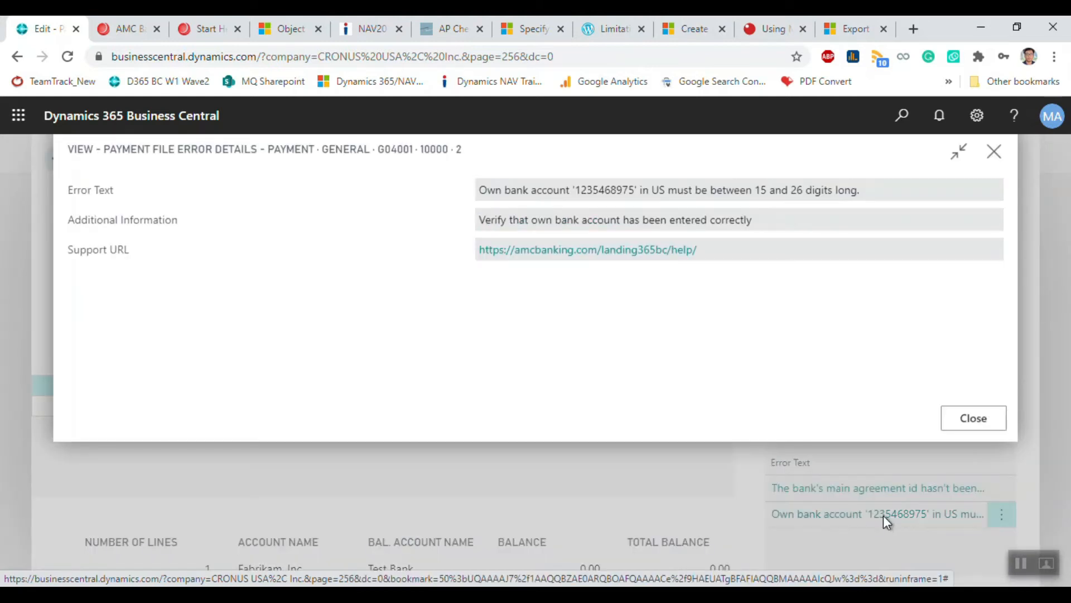
{"action": "left_click_drag", "start_coordinate": [879, 200], "coordinate": [481, 204]}
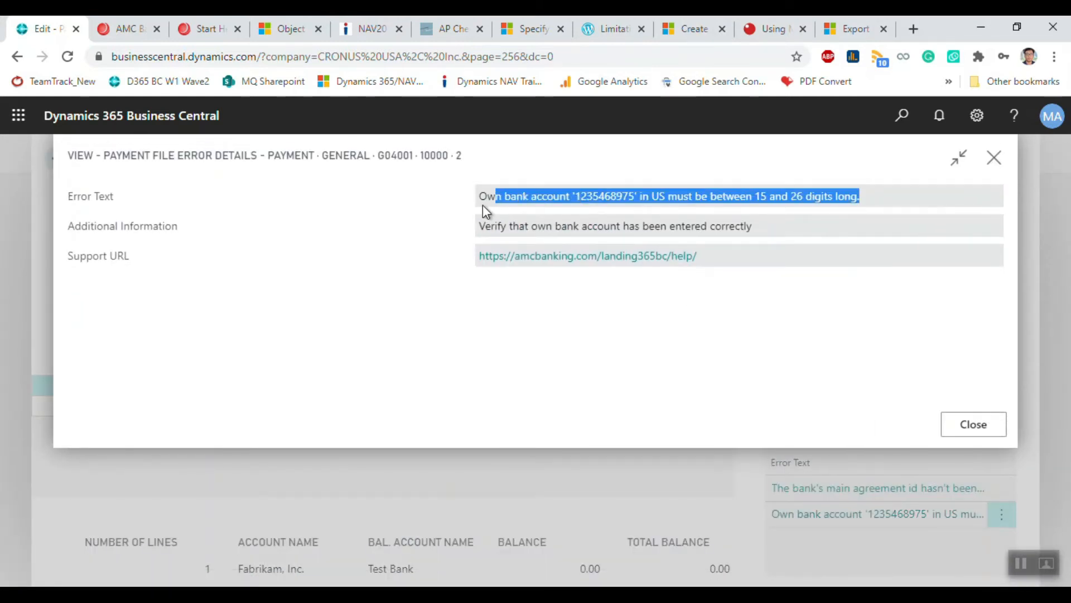
{"action": "left_click", "coordinate": [980, 429]}
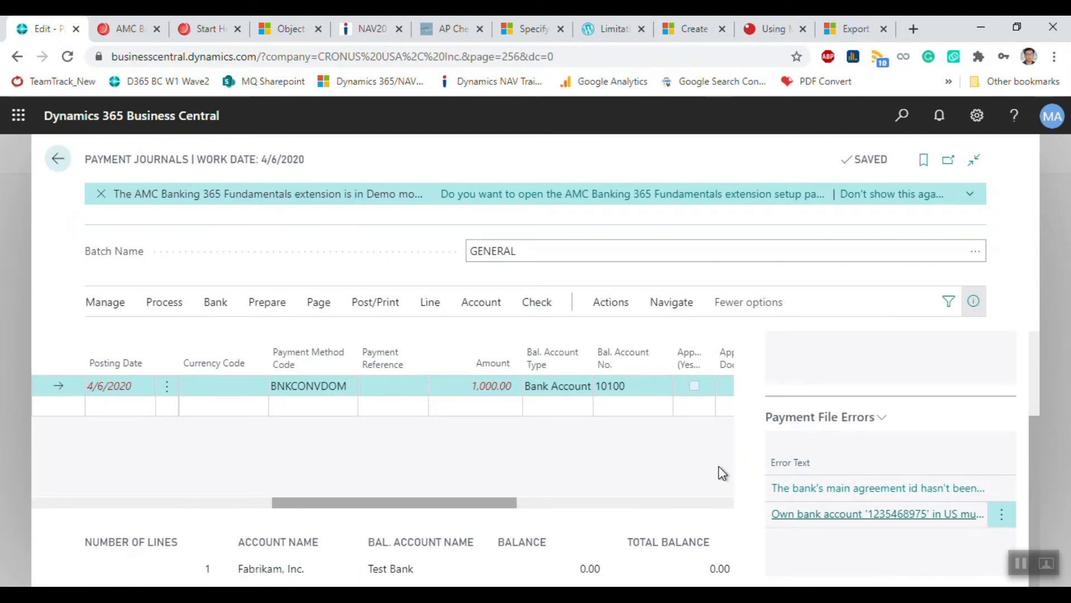
Step: Bring up the full bank account list for the line's Bal. Account No
{"action": "left_click", "coordinate": [645, 385]}
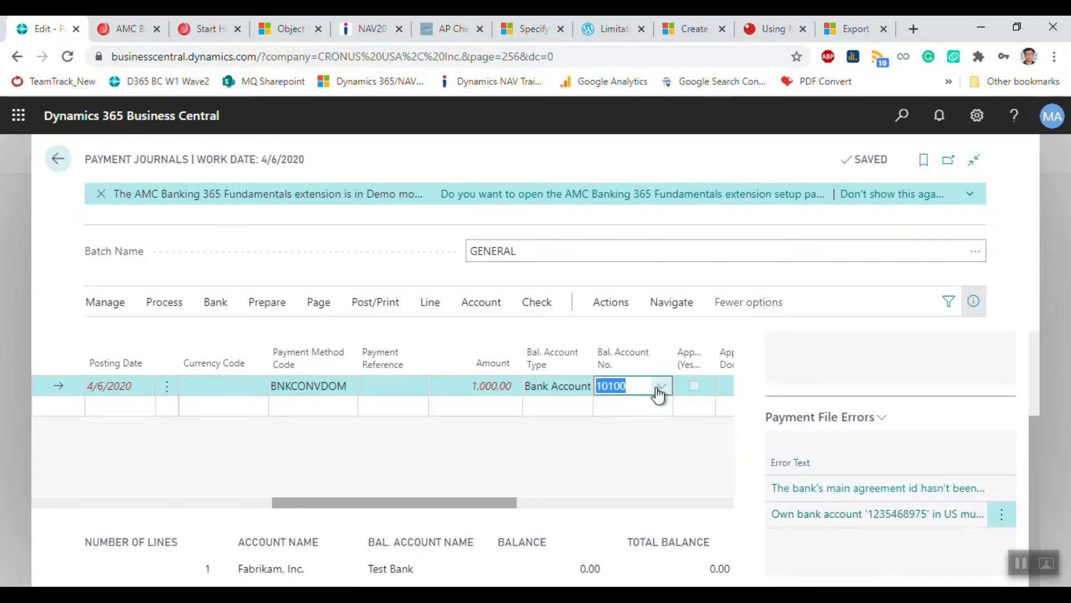
{"action": "left_click", "coordinate": [662, 386]}
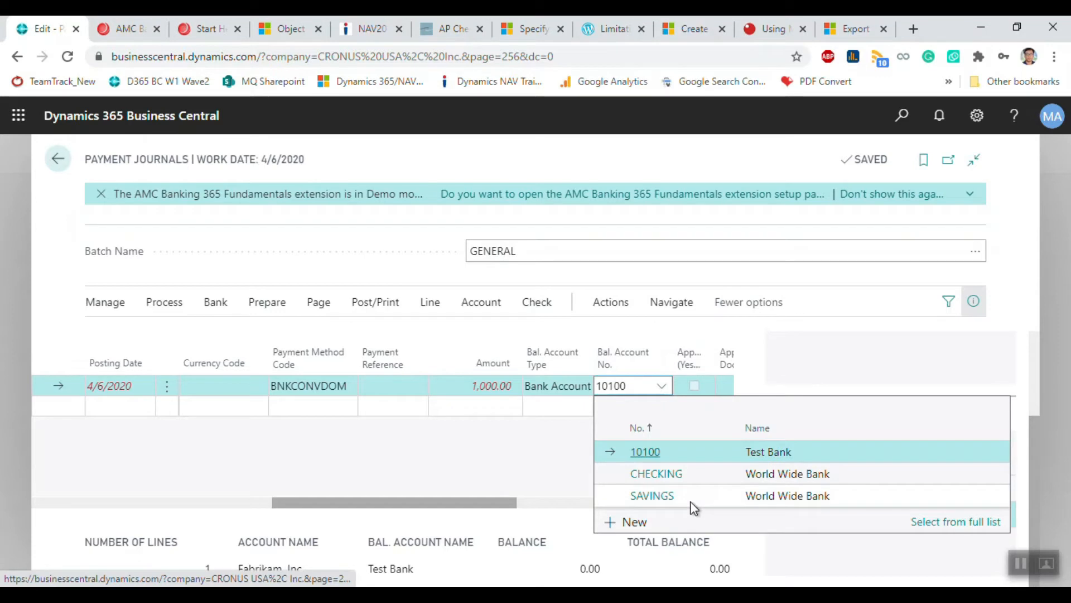
{"action": "left_click", "coordinate": [933, 521]}
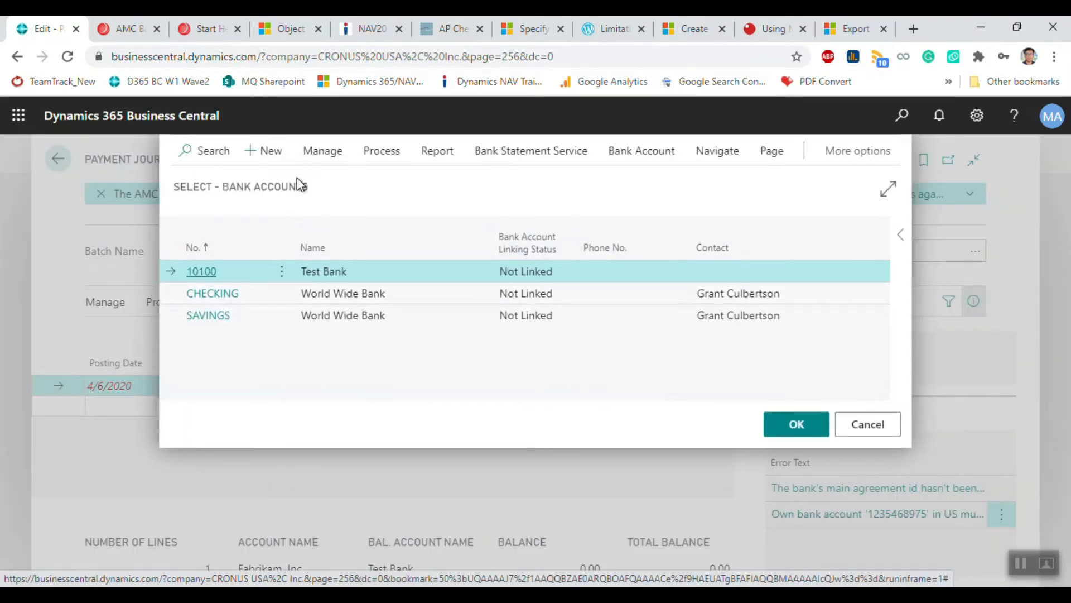
Step: Replace Test Bank 10100's bank account number with a 16-digit number and return to the list
{"action": "left_click", "coordinate": [326, 163]}
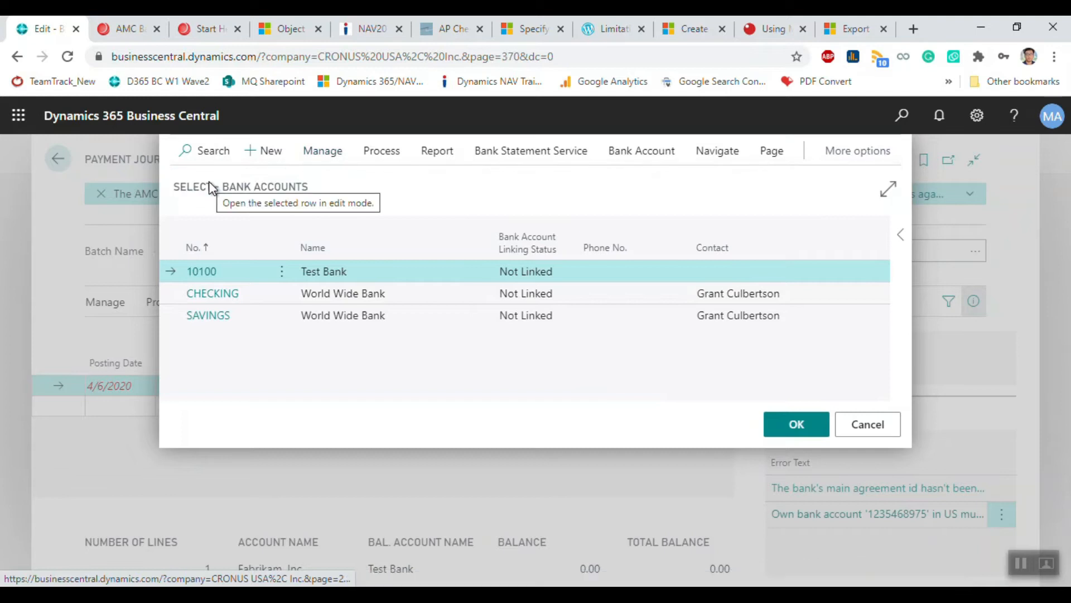
{"action": "left_click", "coordinate": [210, 184]}
{"action": "left_click", "coordinate": [358, 403]}
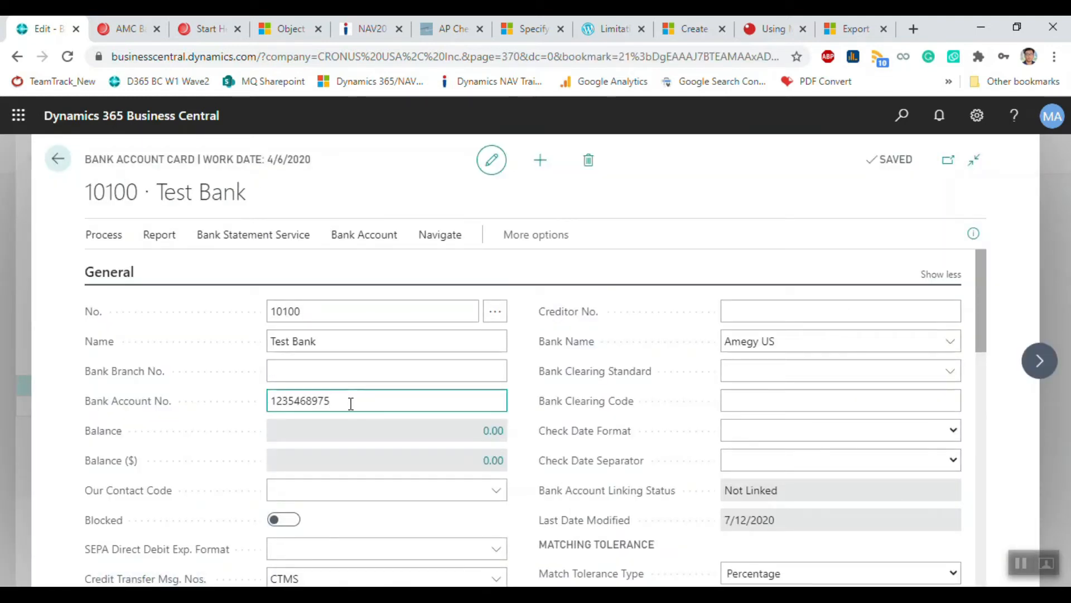
{"action": "left_click_drag", "start_coordinate": [351, 403], "coordinate": [132, 407]}
{"action": "type", "text": "1"}
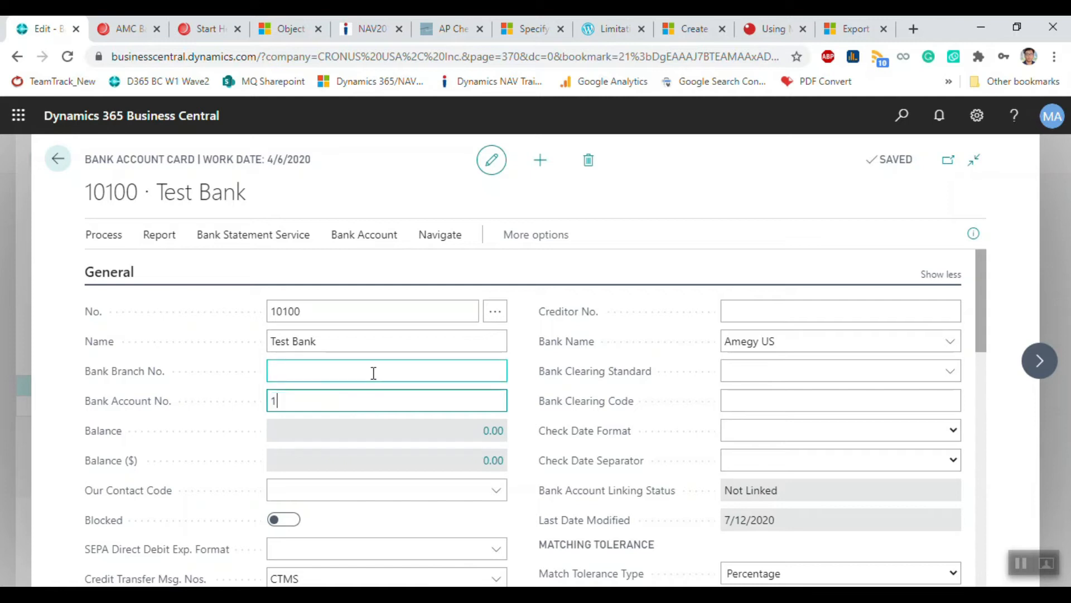
{"action": "type", "text": "234567891234567"}
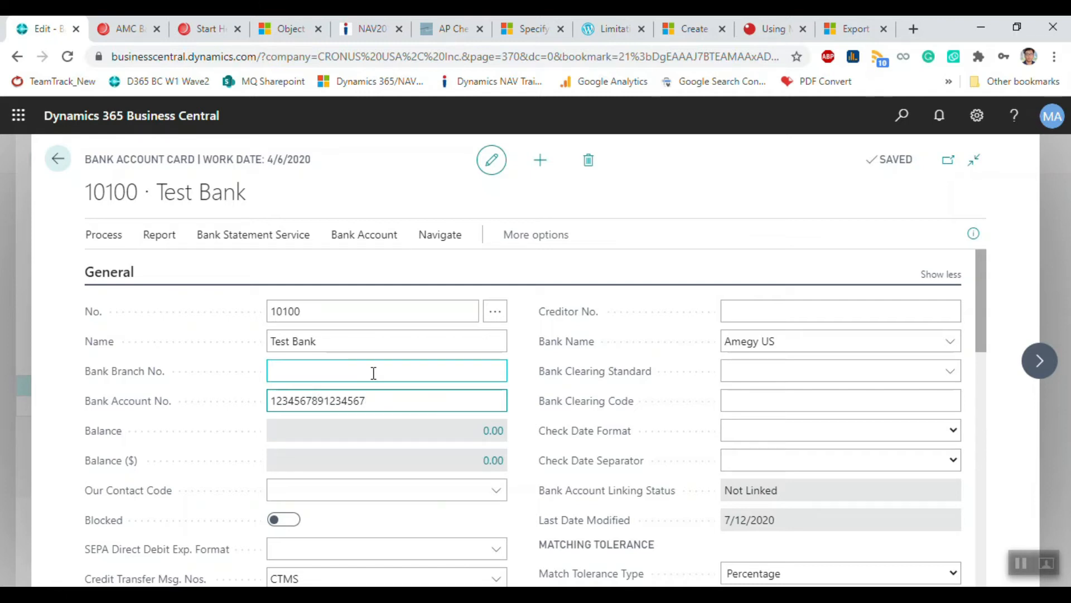
{"action": "key", "text": "Tab"}
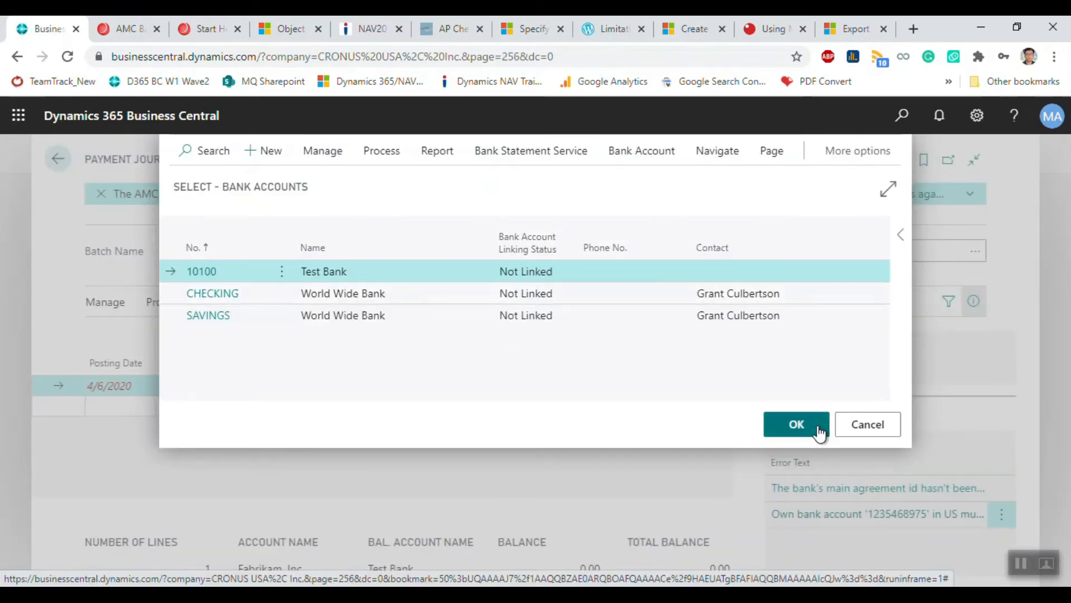
{"action": "left_click", "coordinate": [816, 429]}
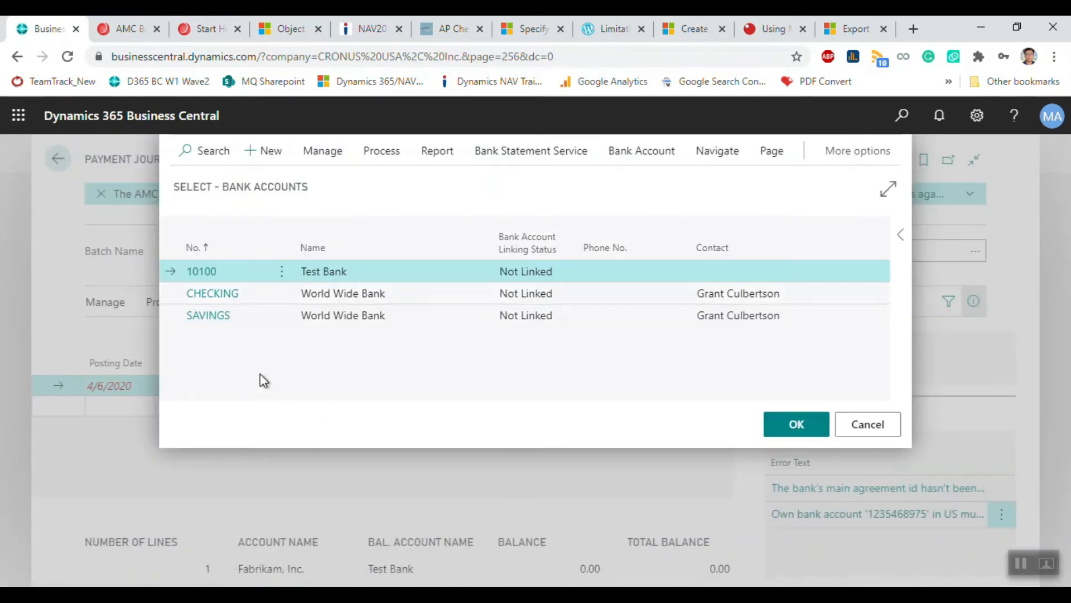
Step: Keep 10100 as balancing account, retry the bank export, and dismiss the error
{"action": "left_click", "coordinate": [173, 304]}
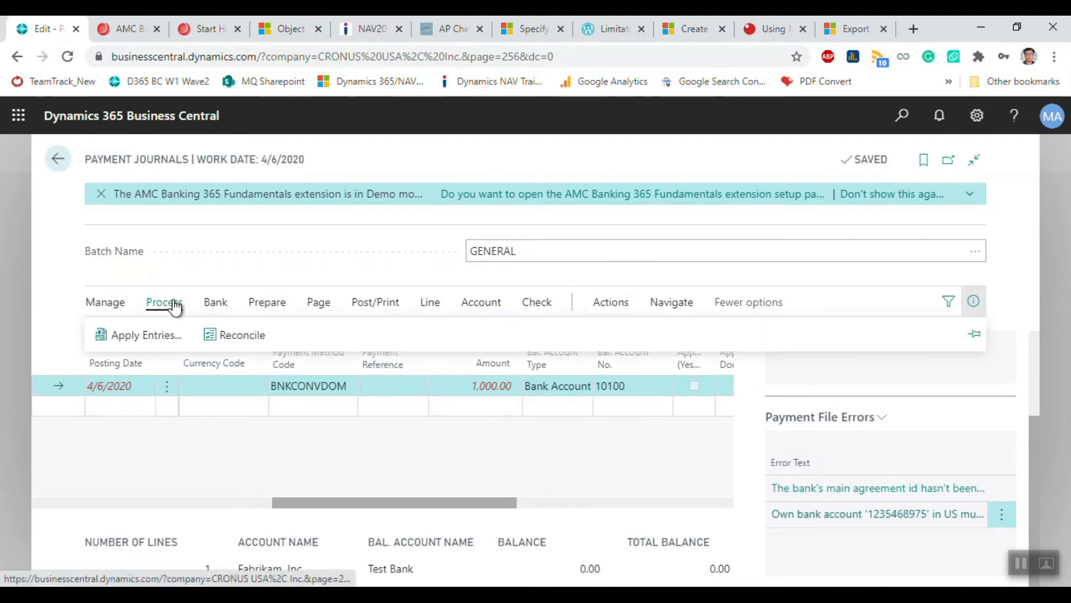
{"action": "left_click", "coordinate": [212, 304]}
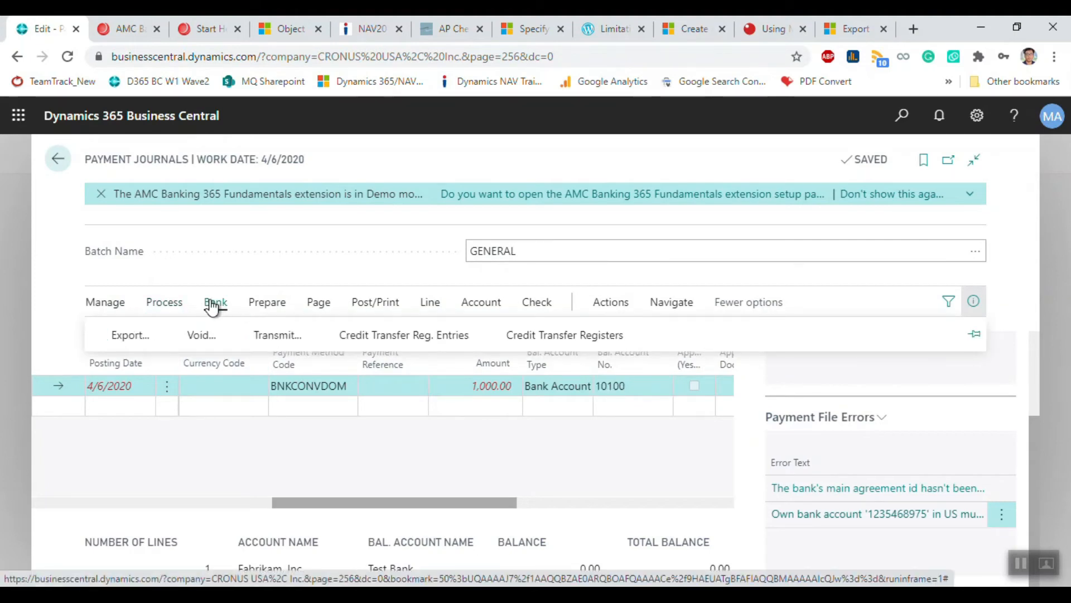
{"action": "left_click", "coordinate": [130, 336]}
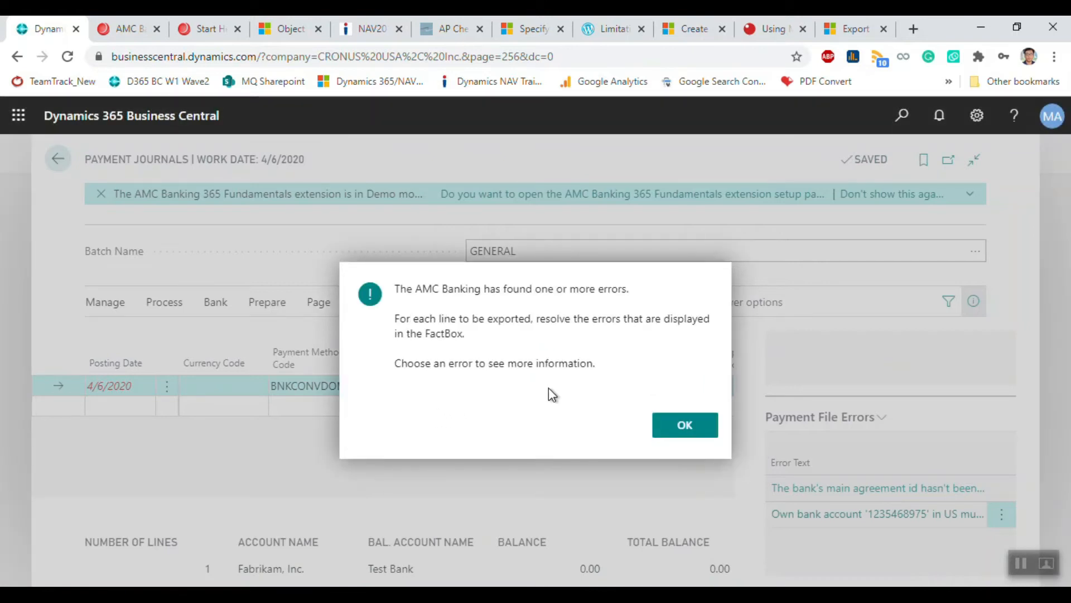
{"action": "left_click", "coordinate": [685, 425]}
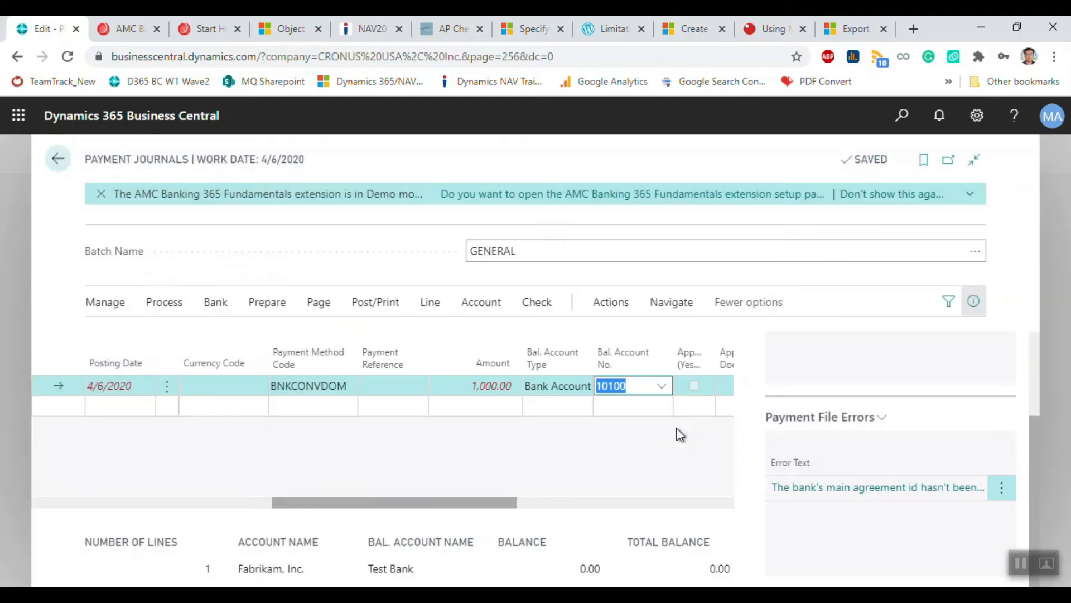
Step: Review the missing bank agreement ID error and AMC help, then open page search
{"action": "left_click", "coordinate": [906, 489]}
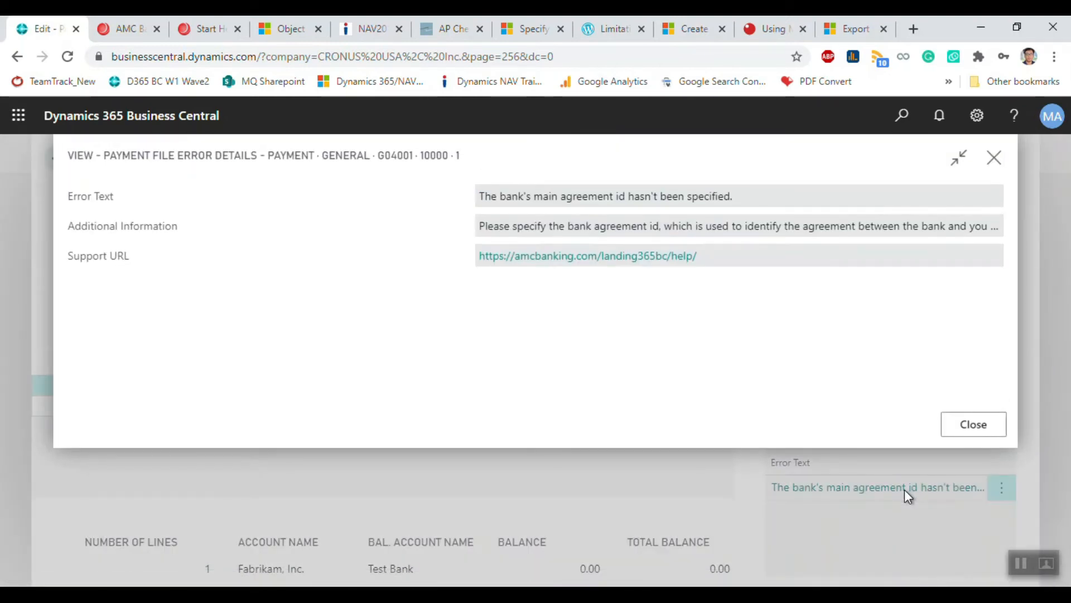
{"action": "left_click", "coordinate": [655, 259]}
{"action": "left_click_drag", "start_coordinate": [738, 204], "coordinate": [455, 214]}
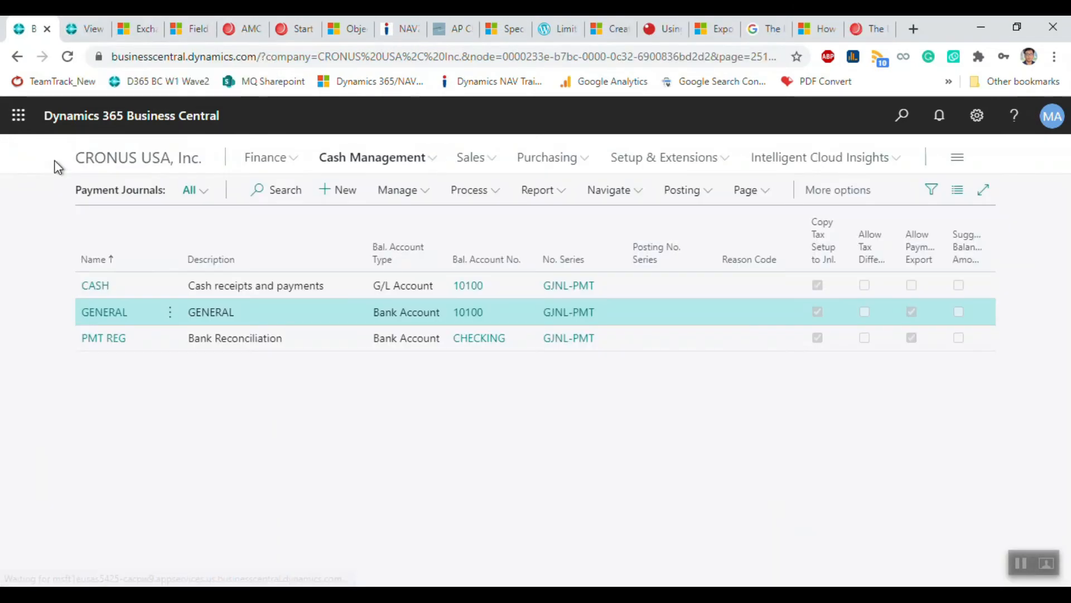
{"action": "left_click", "coordinate": [904, 119]}
Step: In AMC Banking Setup, replace user name demouser with the account e-mail and clear the password
{"action": "type", "text": "amc s"}
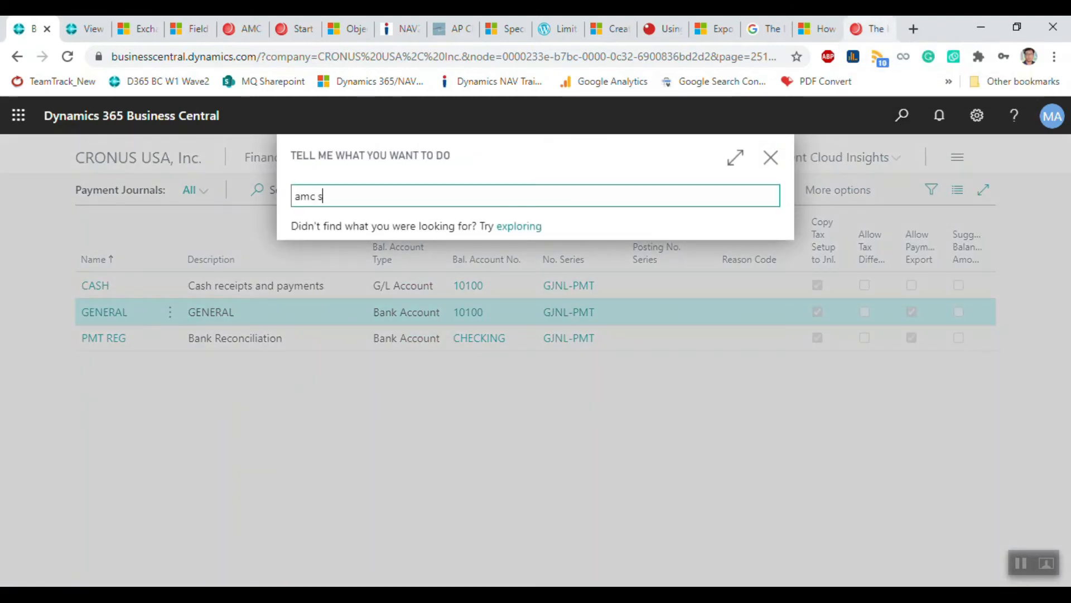
{"action": "left_click", "coordinate": [385, 262]}
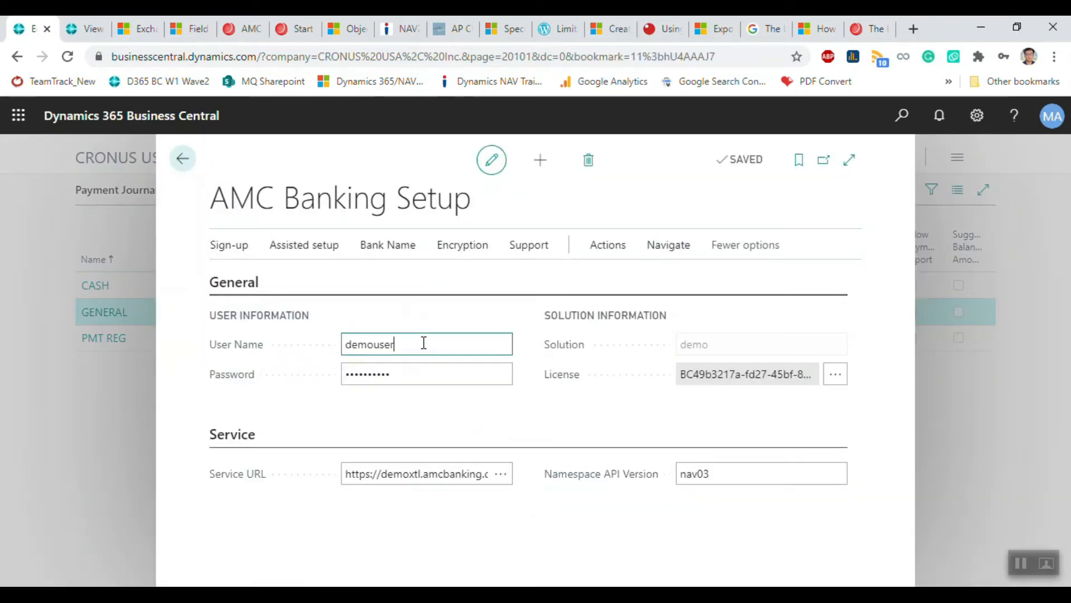
{"action": "double_click", "coordinate": [423, 342]}
{"action": "key", "text": "Tab"}
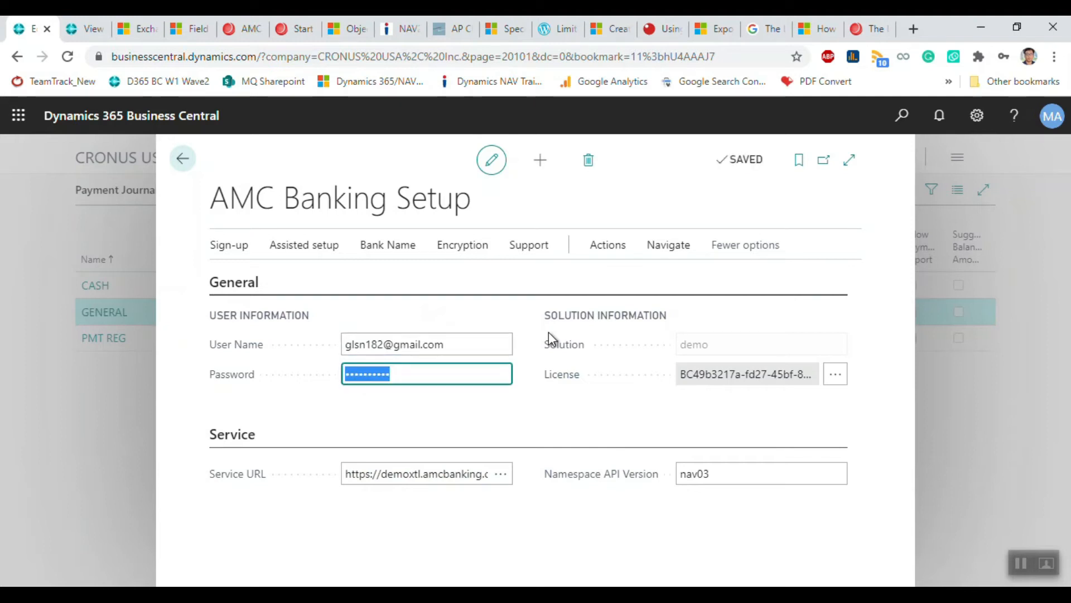
{"action": "key", "text": "BackSpace"}
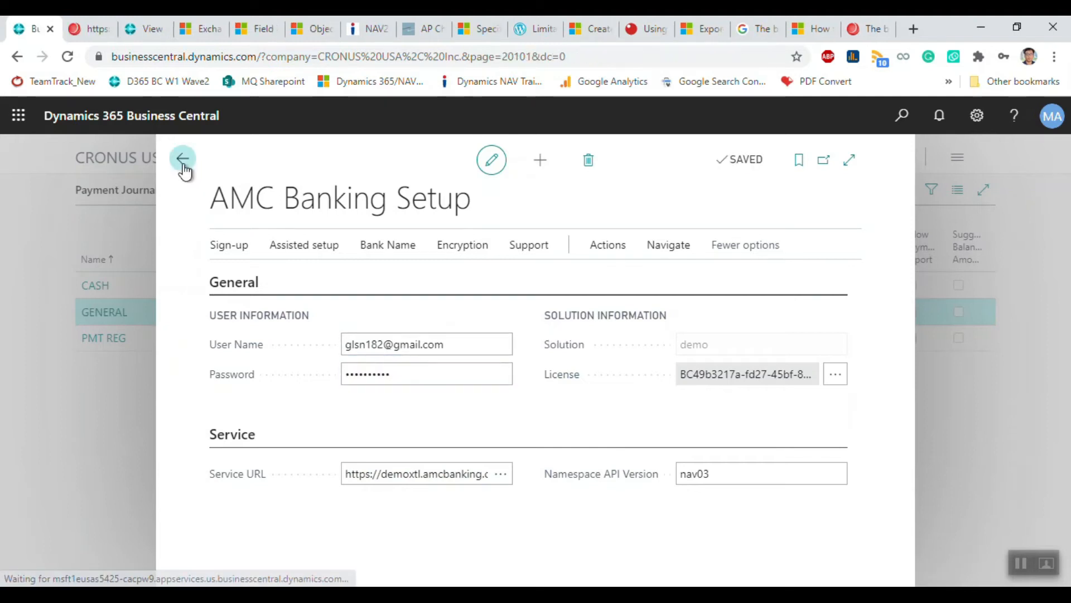
{"action": "left_click", "coordinate": [183, 160]}
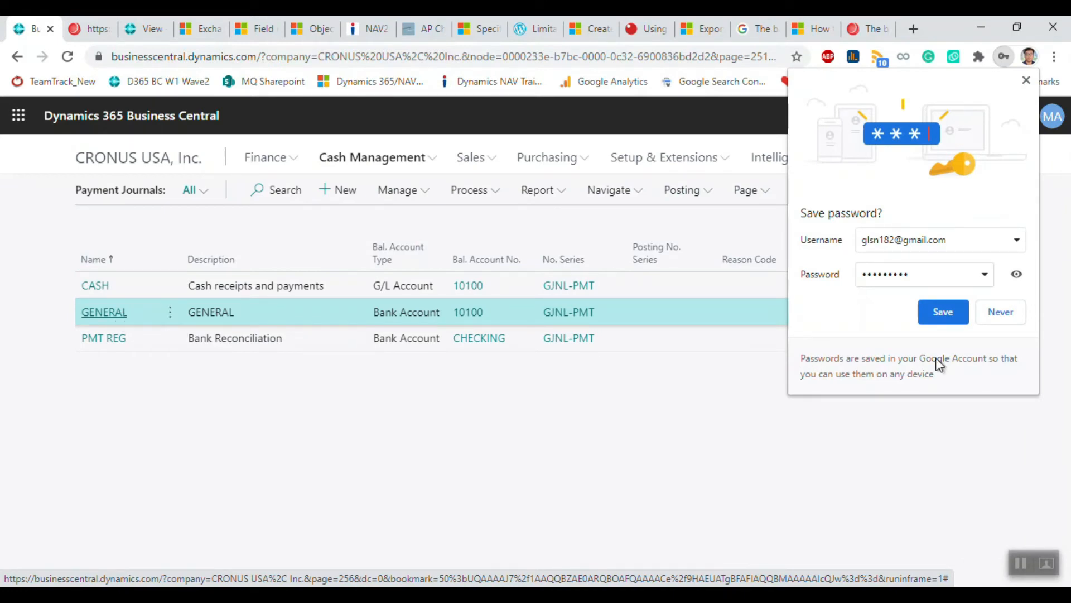
Step: Export the GENERAL journal's vendor payment and dismiss the AMC missing-licence error
{"action": "left_click", "coordinate": [1026, 80]}
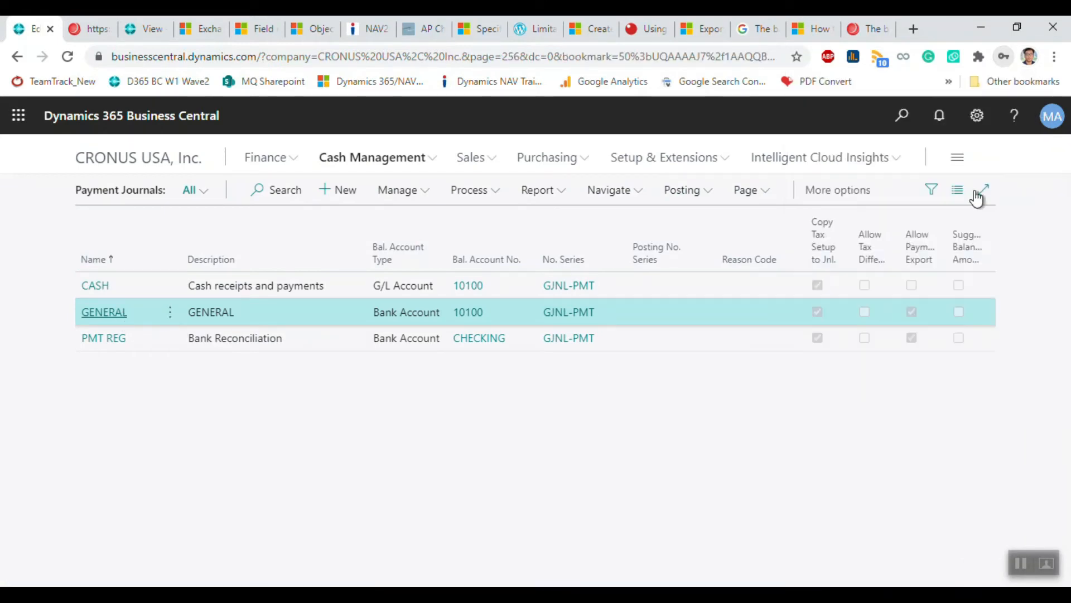
{"action": "left_click", "coordinate": [472, 301]}
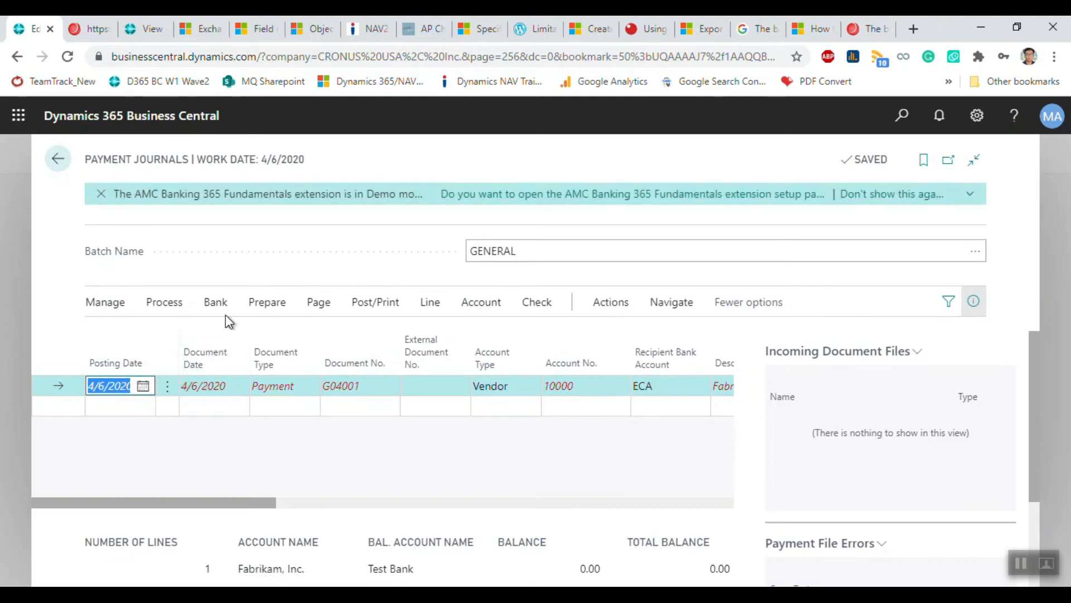
{"action": "left_click", "coordinate": [163, 301]}
{"action": "left_click", "coordinate": [214, 301]}
{"action": "left_click", "coordinate": [131, 337]}
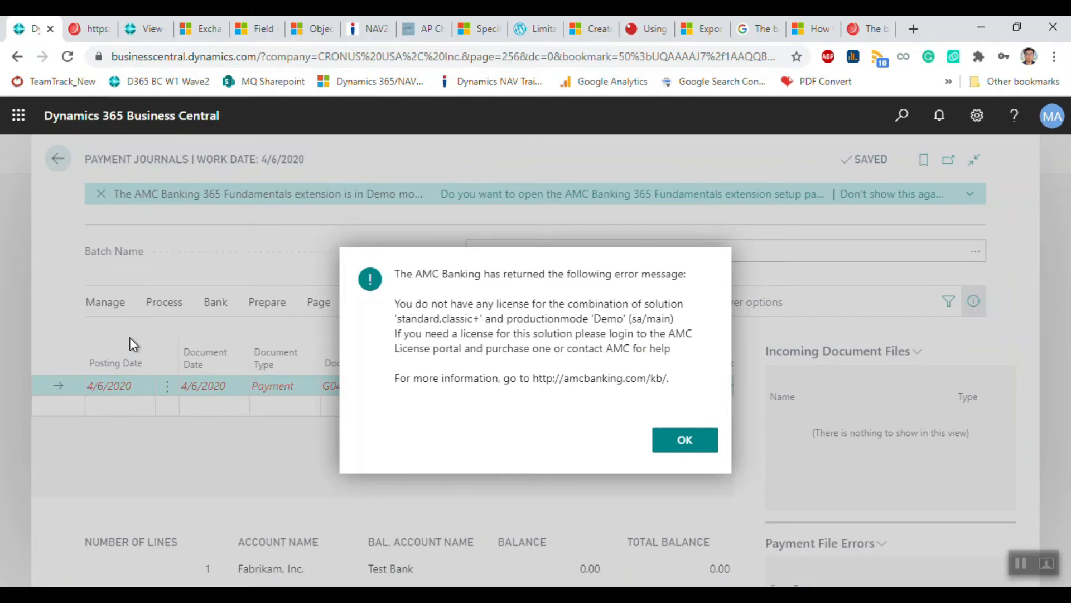
{"action": "left_click", "coordinate": [658, 441]}
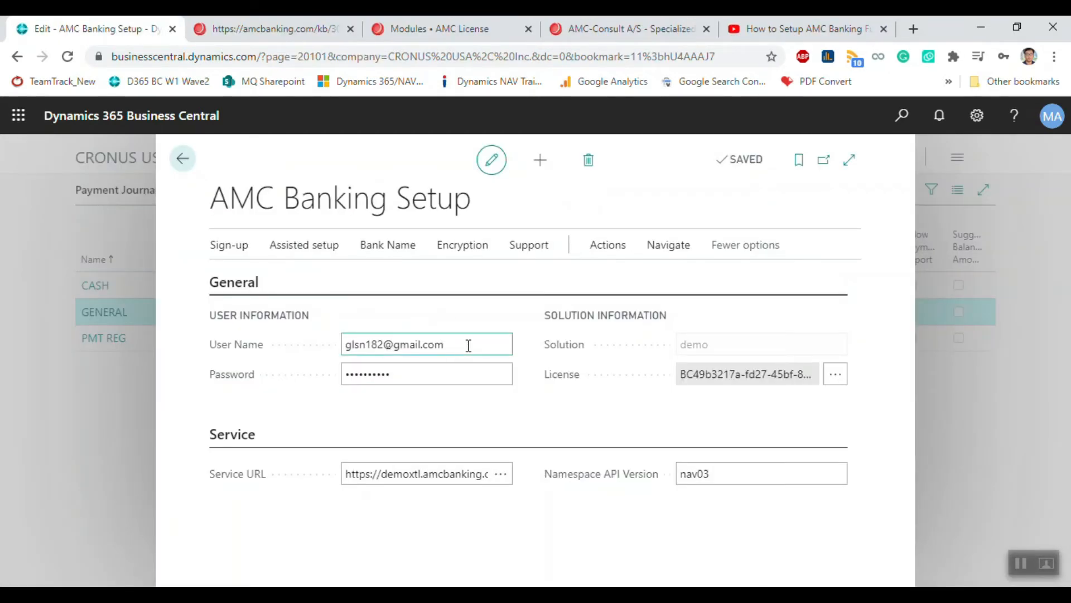
Step: Copy the licence key into AMC Banking Setup's User Name field and return to the batches
{"action": "left_click", "coordinate": [744, 374]}
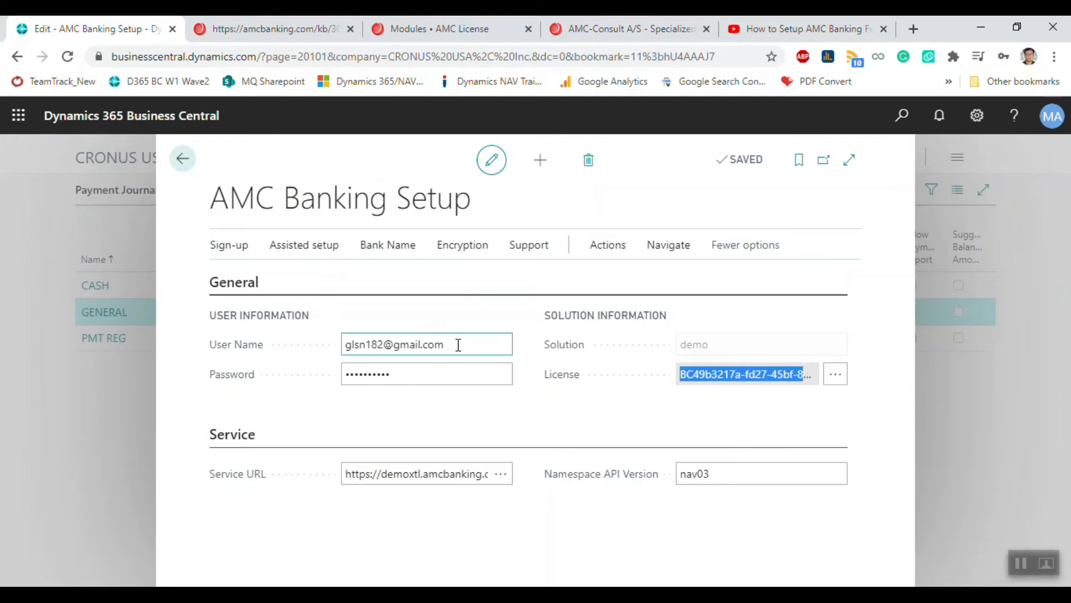
{"action": "left_click_drag", "start_coordinate": [457, 342], "coordinate": [183, 344]}
{"action": "key", "text": "ctrl+v"}
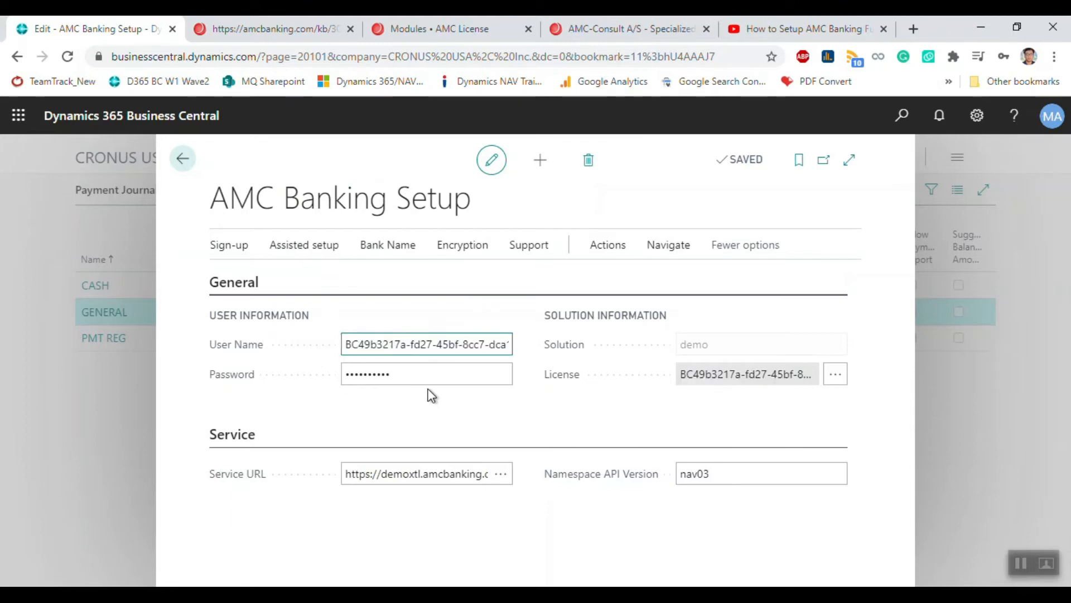
{"action": "key", "text": "Tab"}
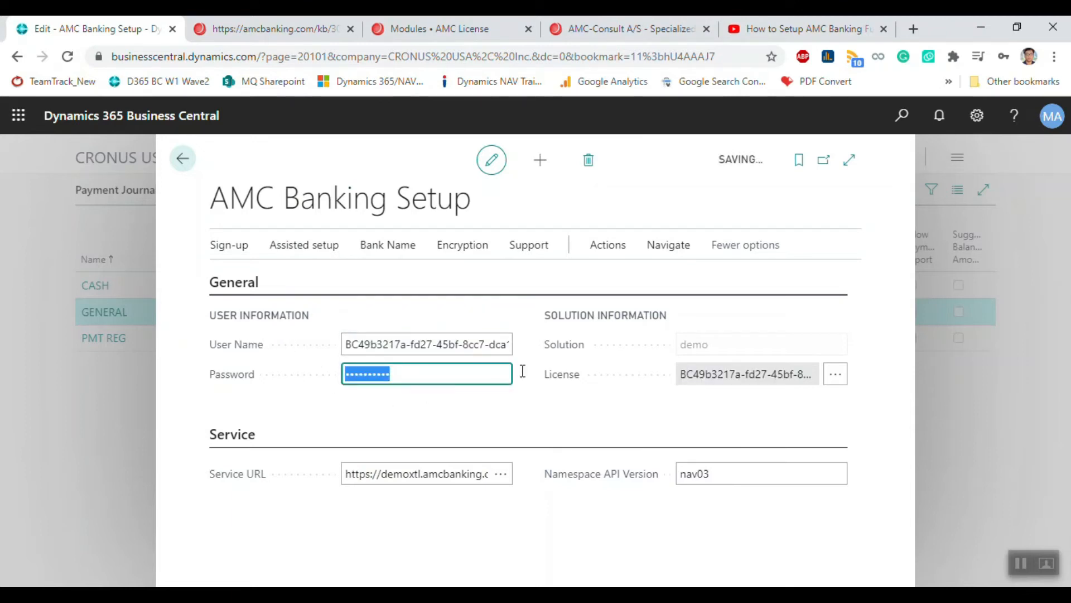
{"action": "left_click", "coordinate": [957, 353]}
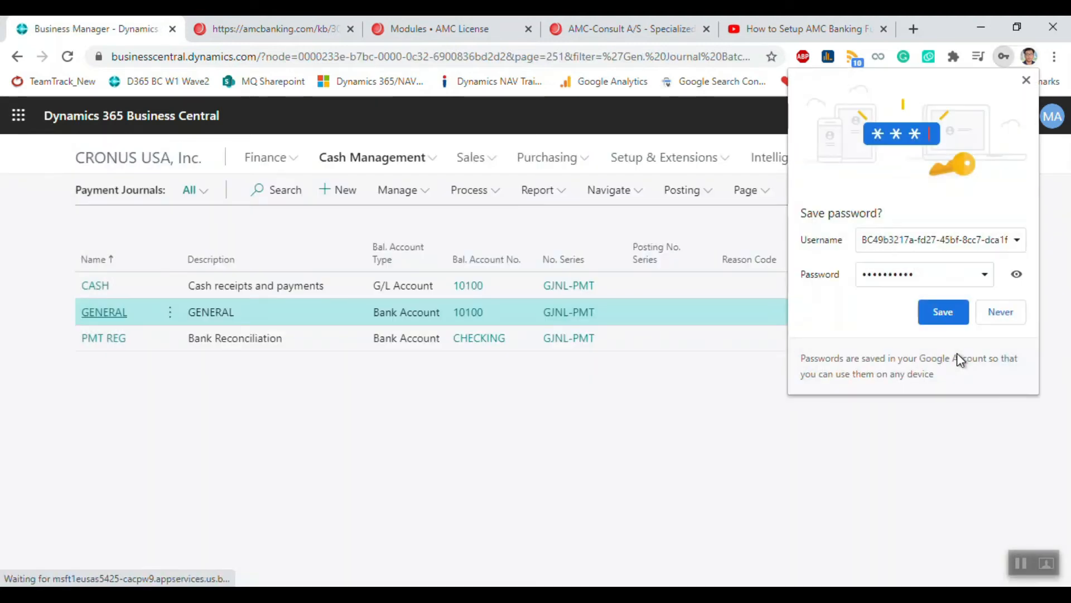
Step: Retry the GENERAL journal payment export and dismiss the recurring AMC no-license error
{"action": "left_click", "coordinate": [1026, 80]}
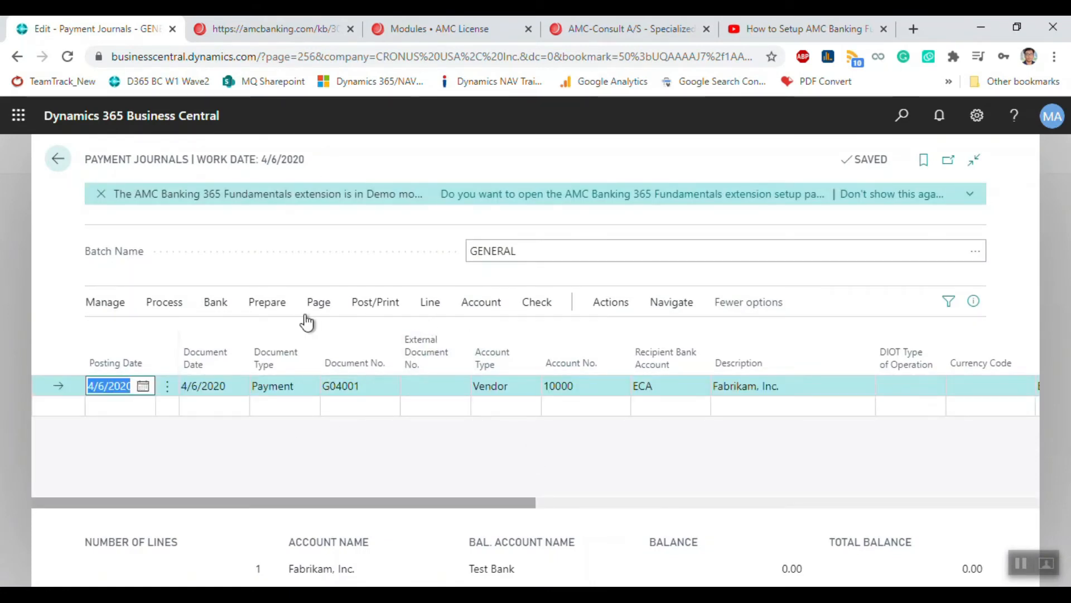
{"action": "left_click", "coordinate": [214, 304]}
{"action": "left_click", "coordinate": [126, 334]}
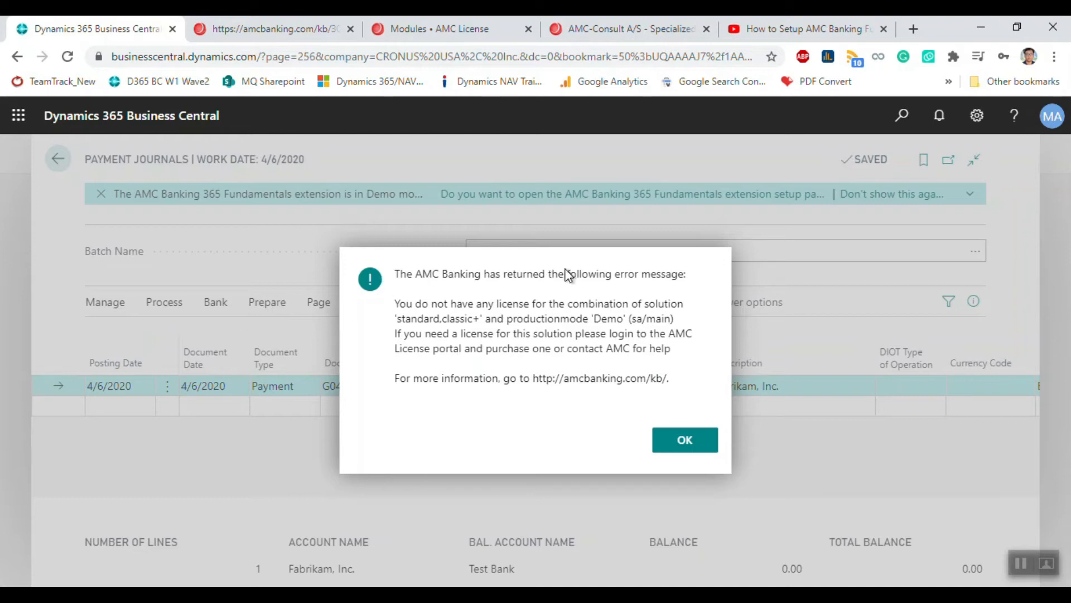
{"action": "left_click", "coordinate": [682, 439]}
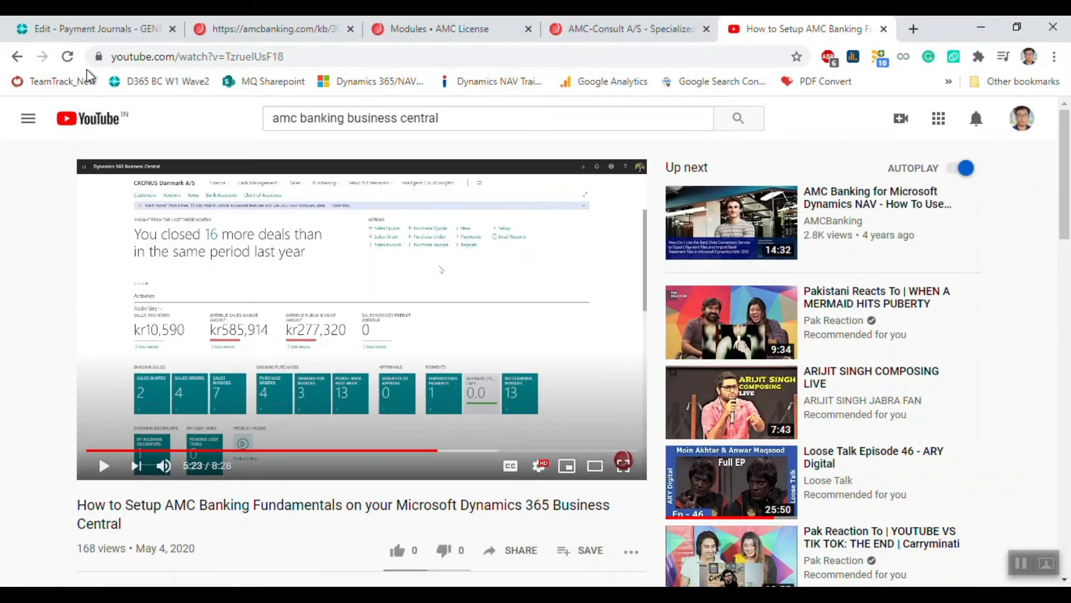
Step: Return to Business Central's payment journal batches and open AMC Banking Setup by searching 'amc se'
{"action": "left_click", "coordinate": [104, 34]}
{"action": "left_click", "coordinate": [58, 159]}
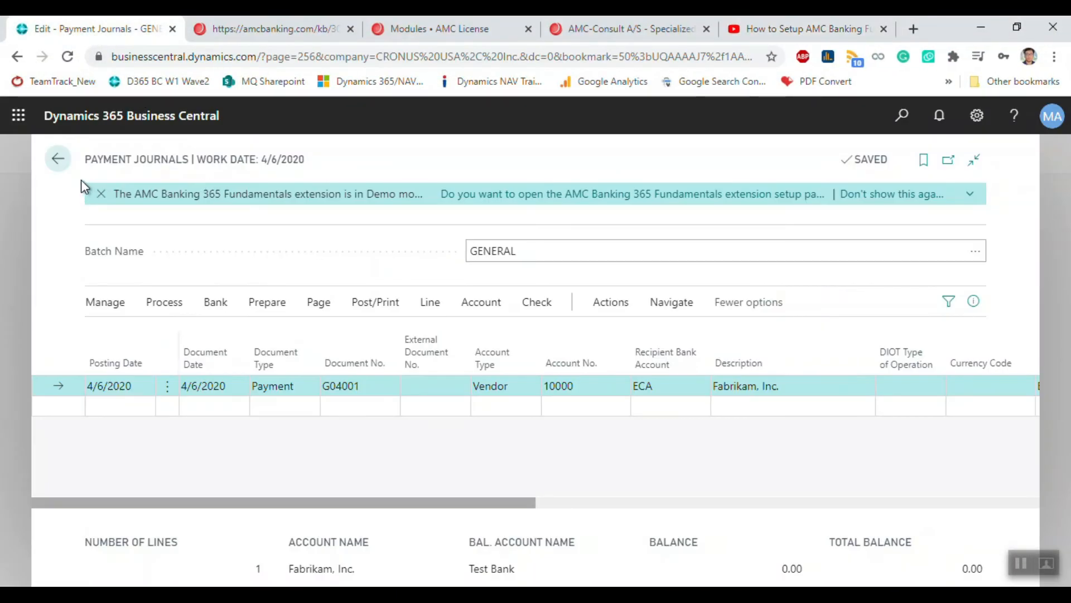
{"action": "left_click", "coordinate": [901, 117]}
{"action": "type", "text": "amc se"}
{"action": "left_click", "coordinate": [379, 264]}
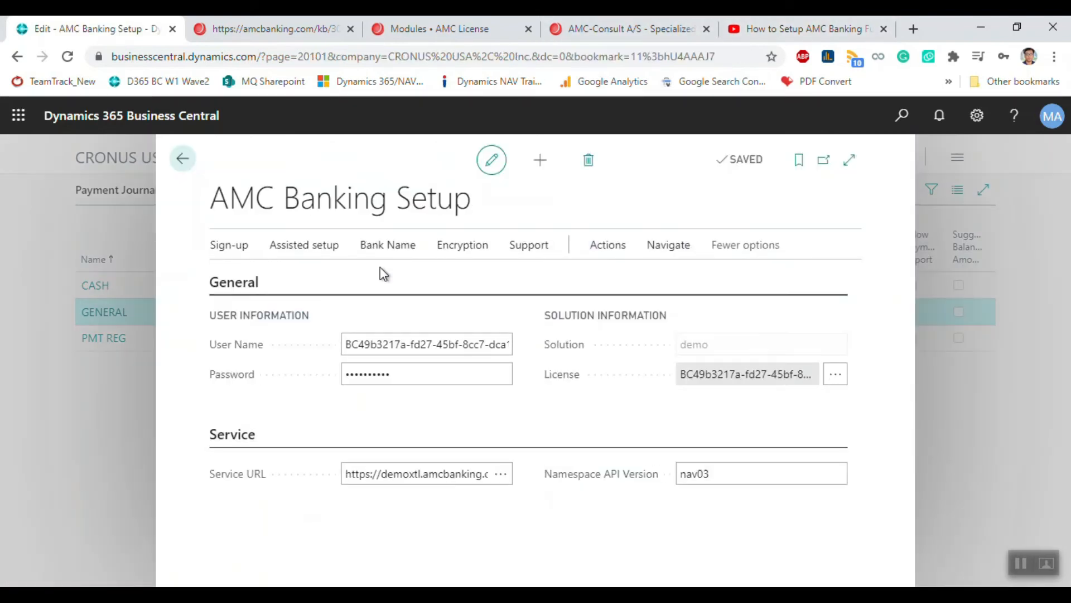
{"action": "left_click", "coordinate": [418, 371]}
Step: Run the AMC Banking assisted setup, accepting the terms, until the solution shows STANDARD, then close it
{"action": "left_click", "coordinate": [302, 247]}
{"action": "left_click", "coordinate": [272, 278]}
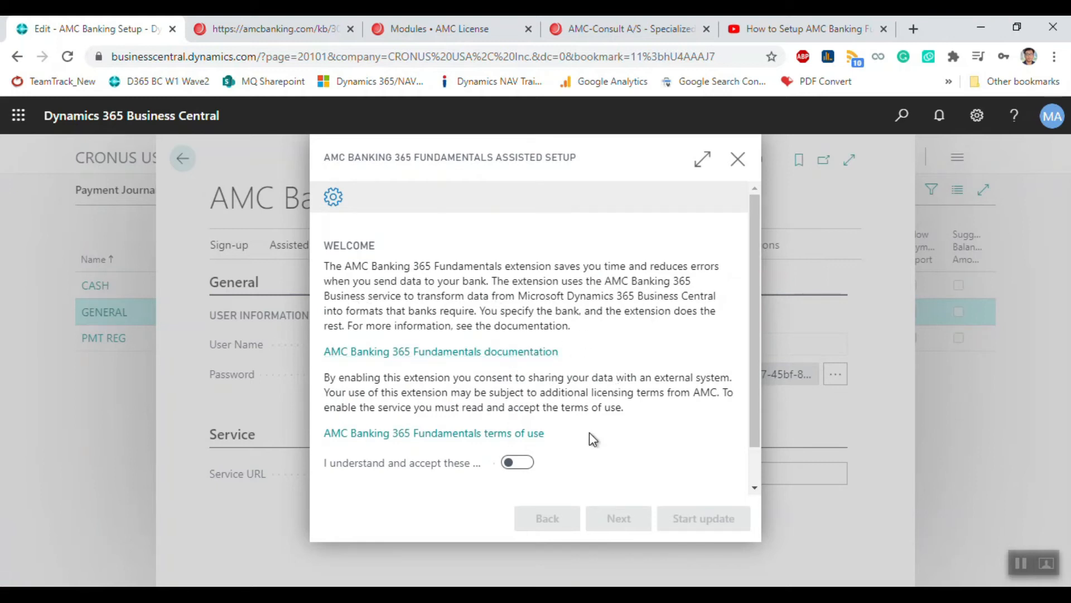
{"action": "left_click", "coordinate": [525, 462]}
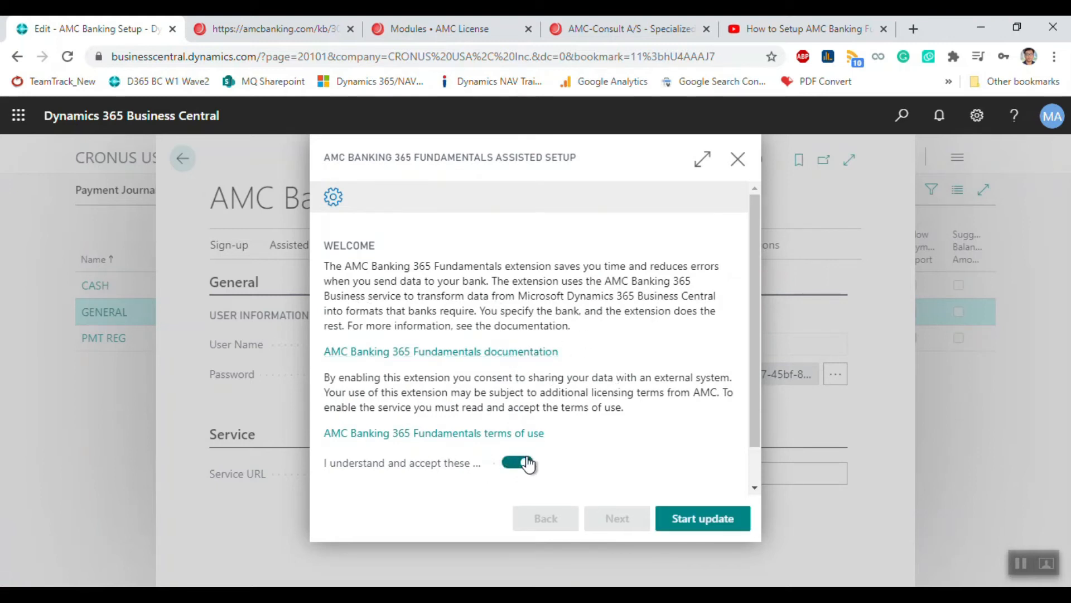
{"action": "left_click", "coordinate": [701, 519]}
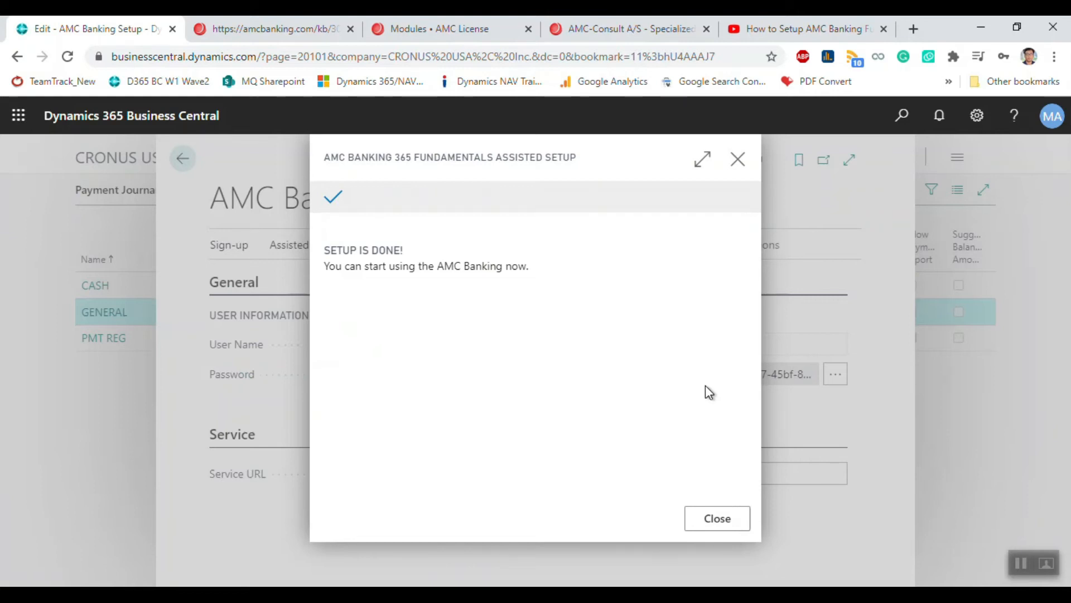
{"action": "left_click_drag", "start_coordinate": [311, 265], "coordinate": [552, 280]}
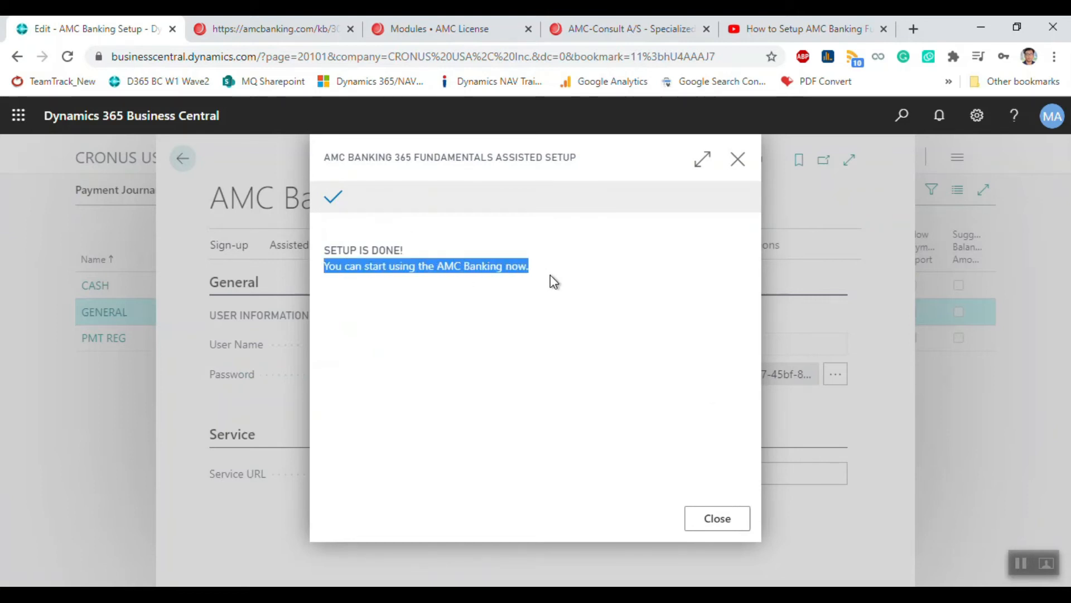
{"action": "left_click", "coordinate": [713, 521]}
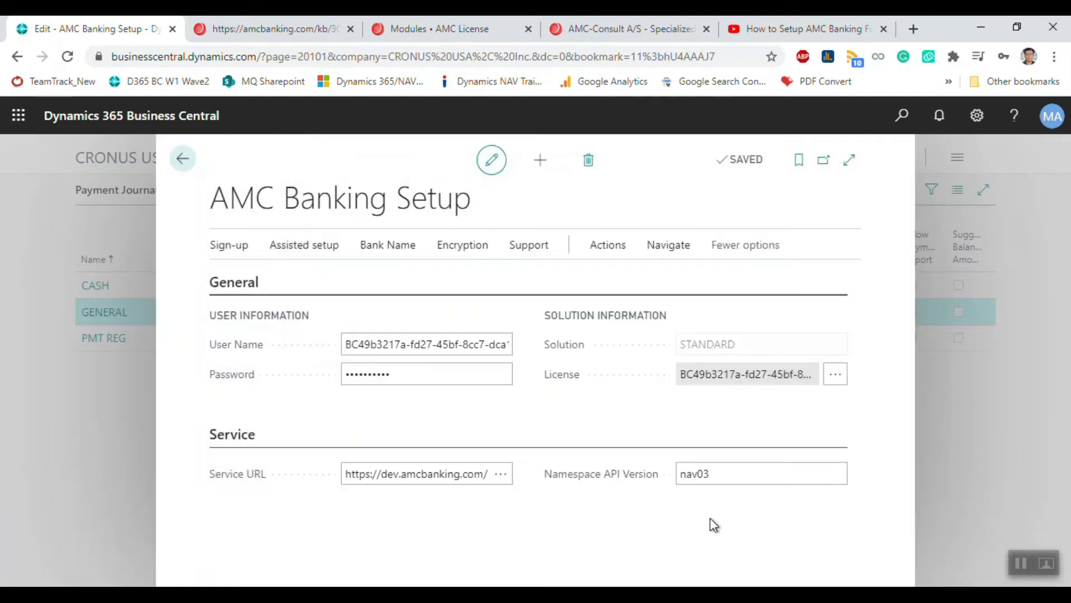
{"action": "left_click", "coordinate": [726, 351]}
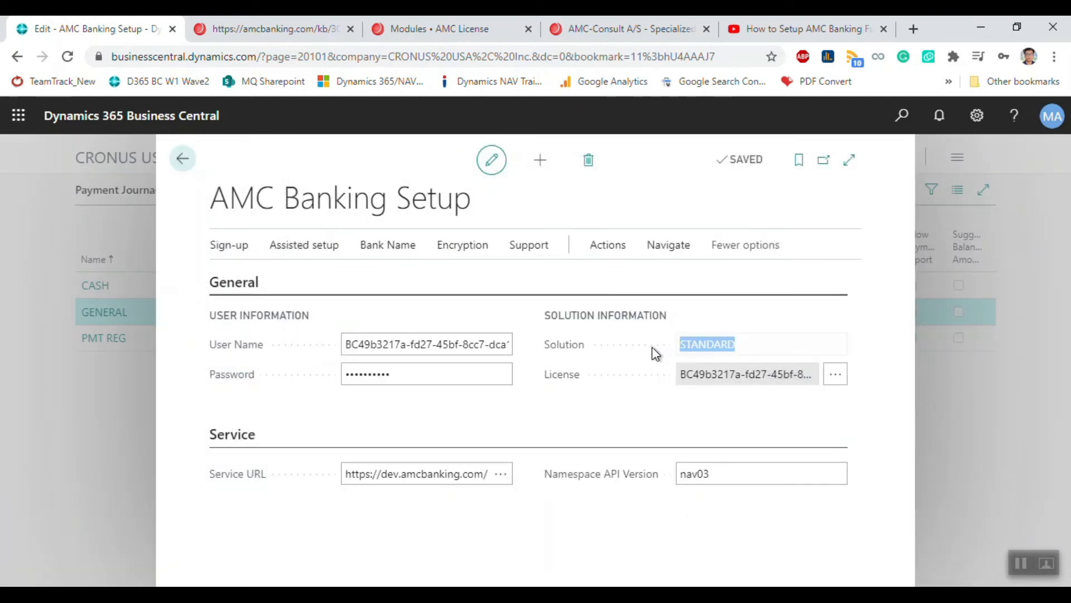
{"action": "left_click", "coordinate": [974, 465]}
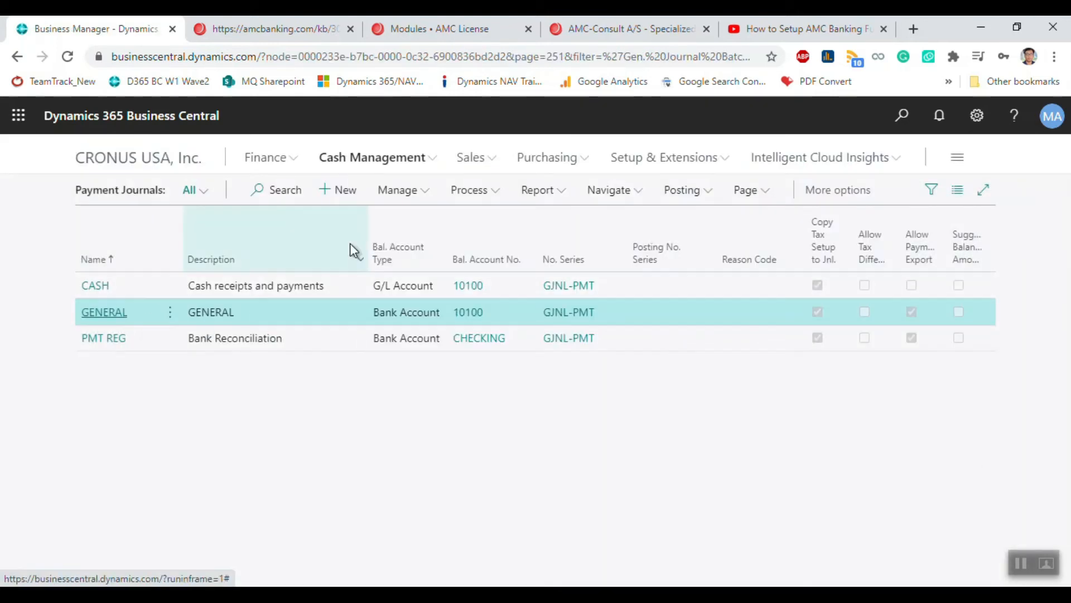
Step: Export the vendor payment in the GENERAL payment journal to a bank file
{"action": "left_click", "coordinate": [103, 313]}
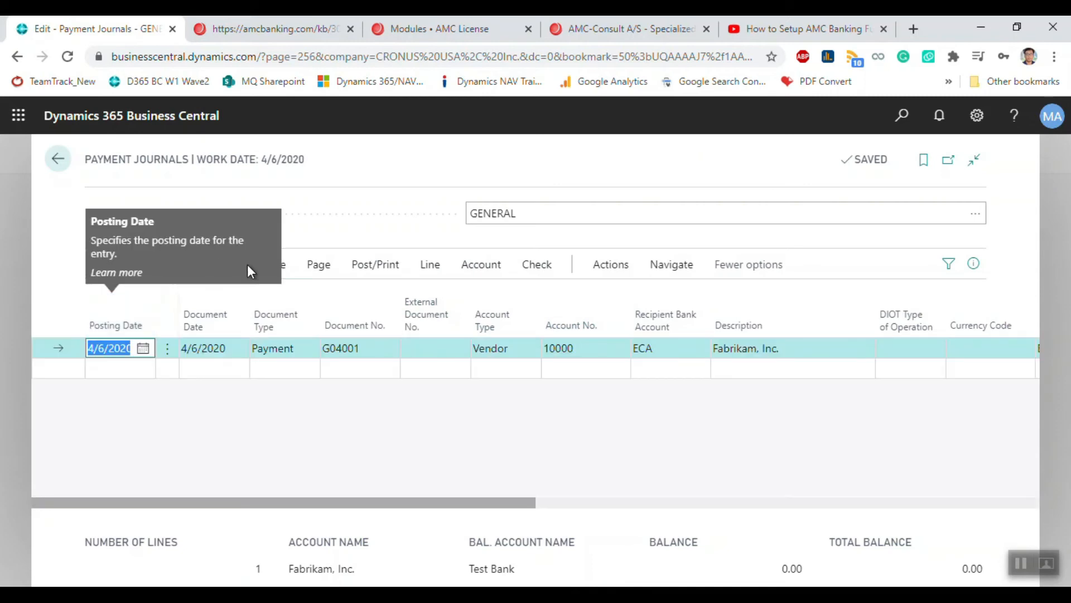
{"action": "left_click", "coordinate": [221, 268]}
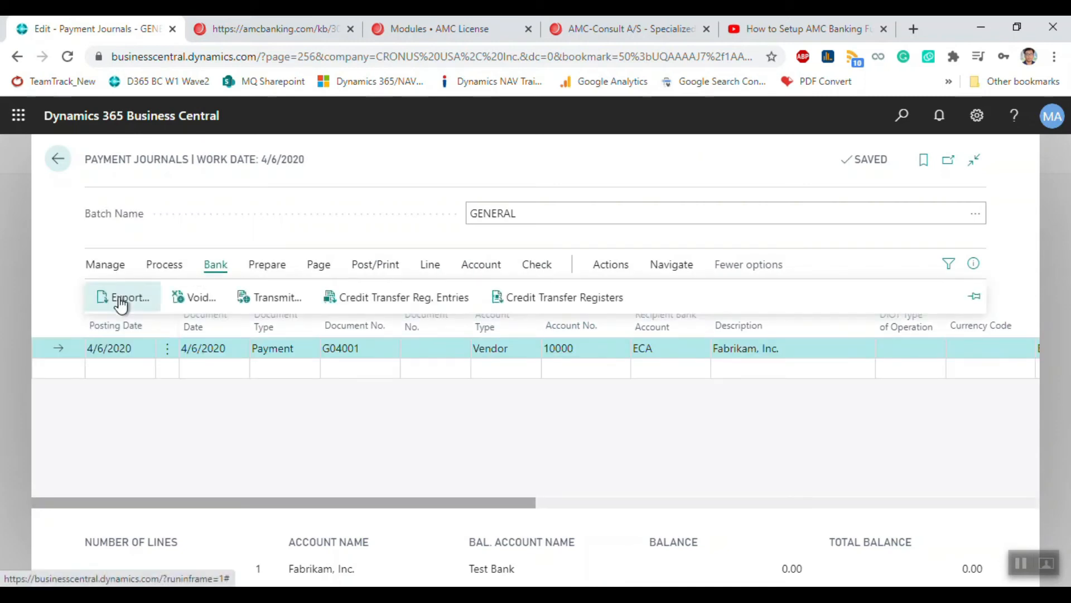
{"action": "left_click", "coordinate": [119, 297]}
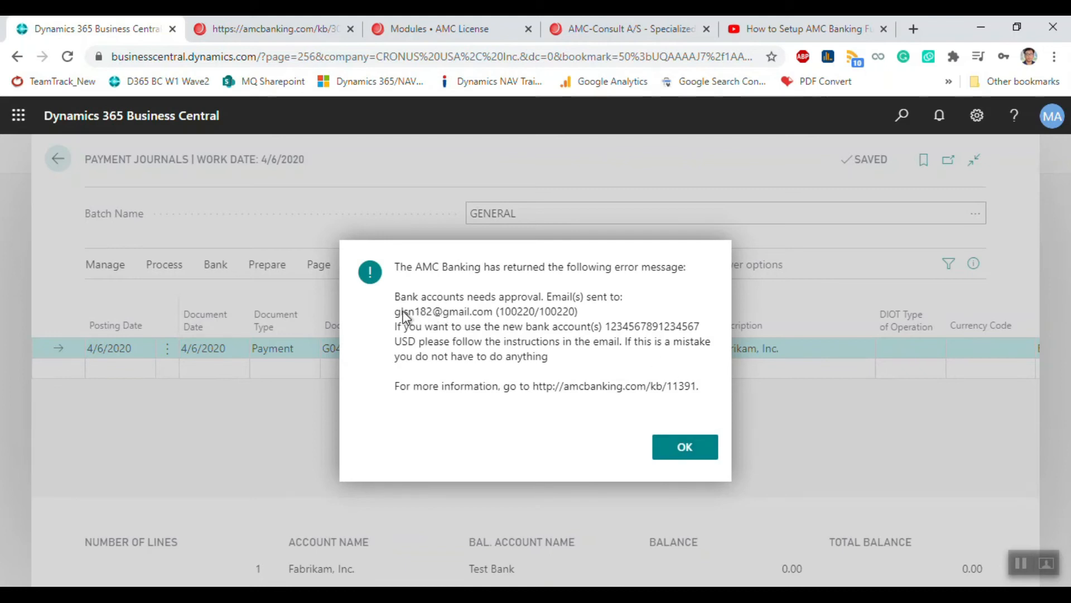
Step: Review the AMC error saying the new bank account needs e-mail approval, and dismiss it
{"action": "left_click_drag", "start_coordinate": [393, 310], "coordinate": [581, 313]}
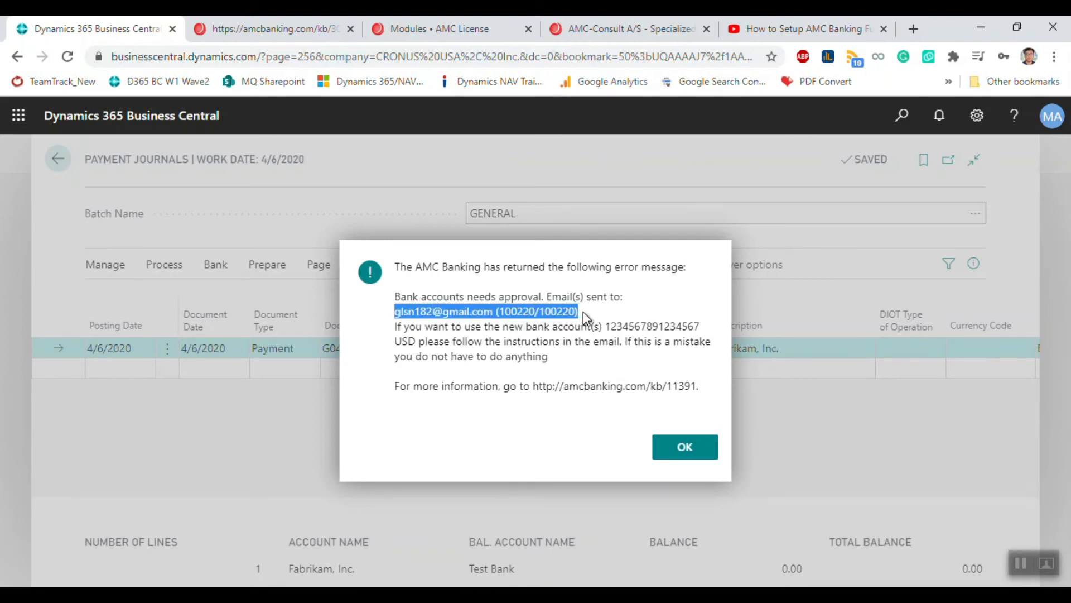
{"action": "left_click_drag", "start_coordinate": [394, 326], "coordinate": [550, 364]}
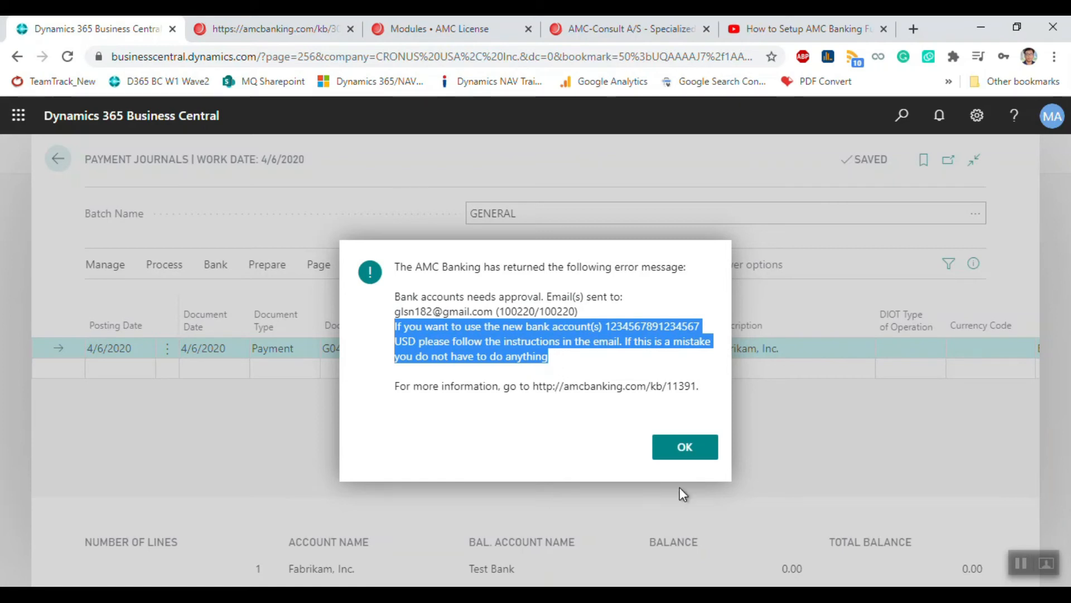
{"action": "left_click", "coordinate": [688, 446]}
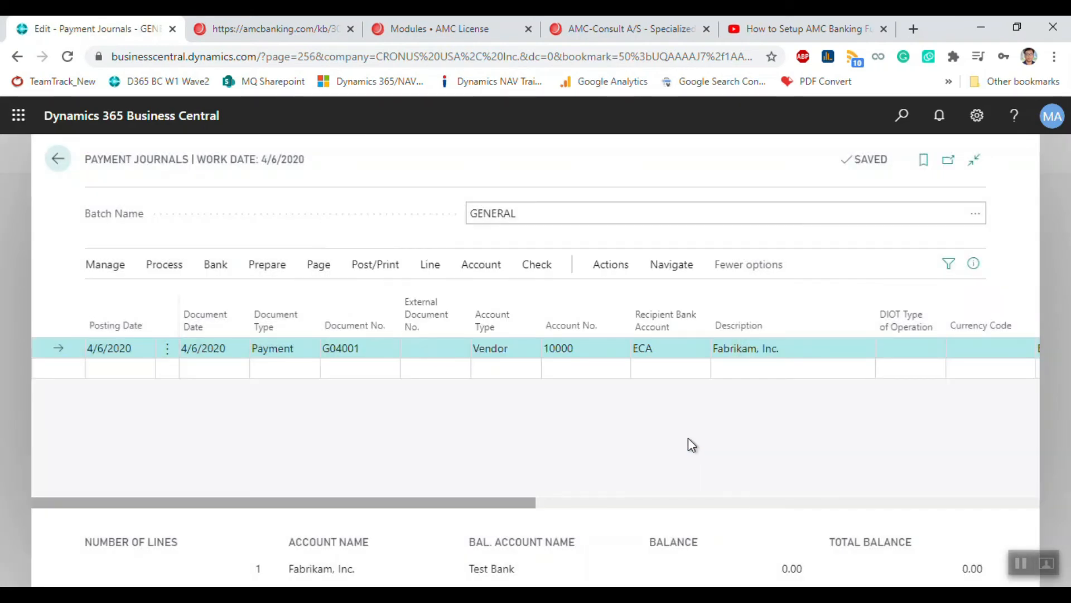
Step: Load Gmail in a new browser tab
{"action": "left_click", "coordinate": [912, 28]}
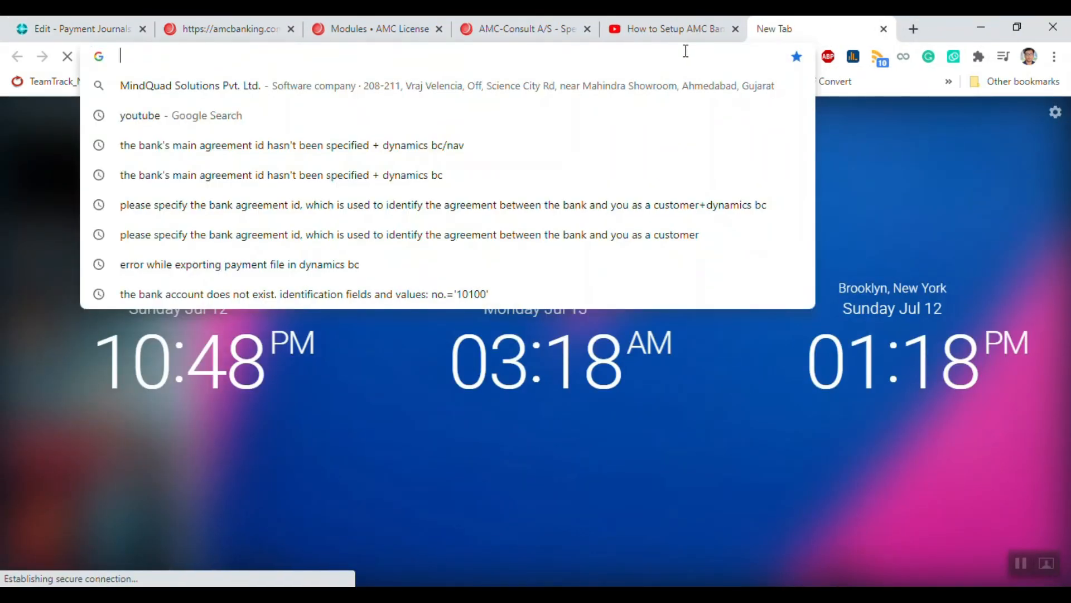
{"action": "type", "text": "gm"}
{"action": "key", "text": "Return"}
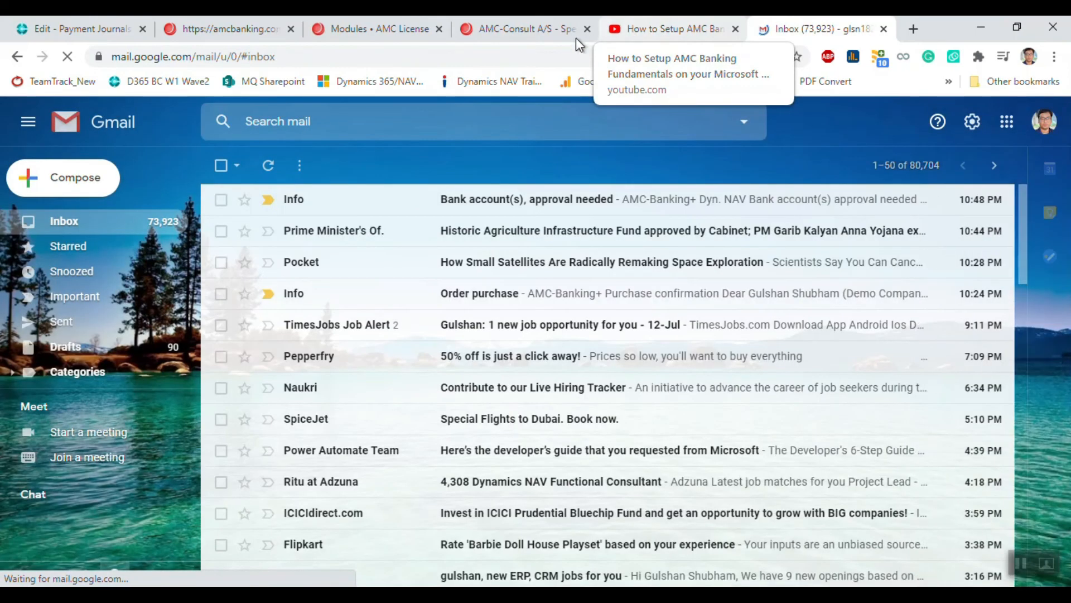
Step: Open the 'Bank account(s), approval needed' e-mail and approve the new USD bank account
{"action": "left_click", "coordinate": [483, 208]}
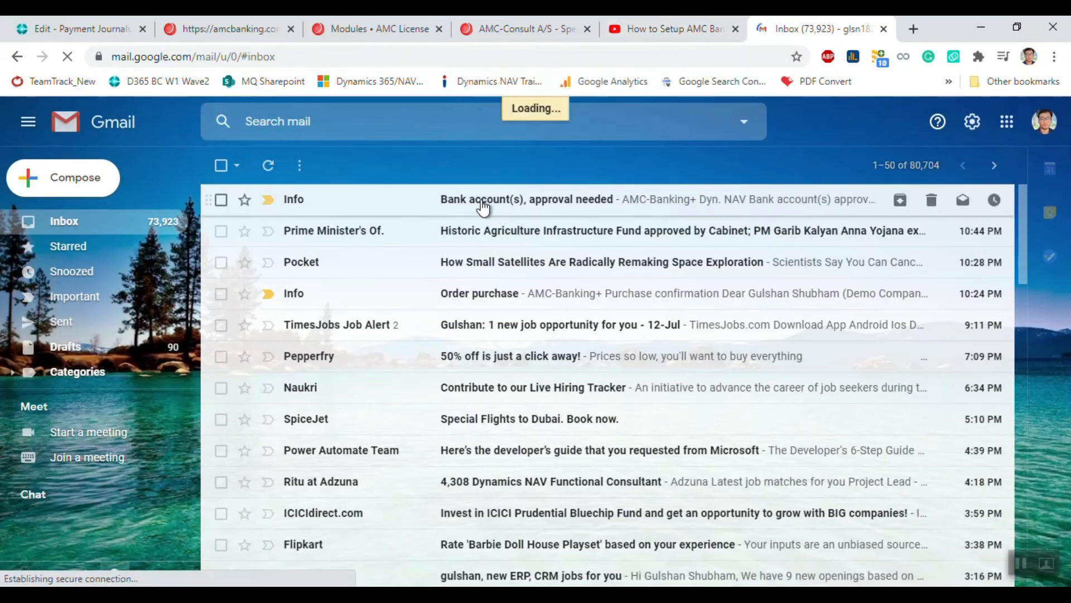
{"action": "scroll", "coordinate": [507, 359], "scroll_direction": "down", "scroll_amount": 4}
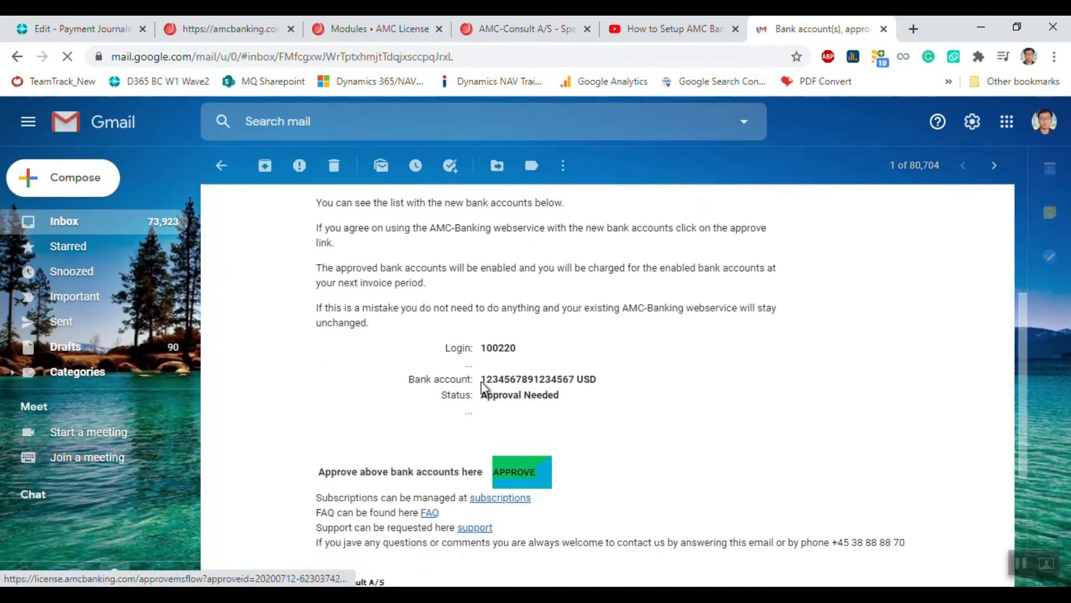
{"action": "left_click_drag", "start_coordinate": [481, 379], "coordinate": [572, 398]}
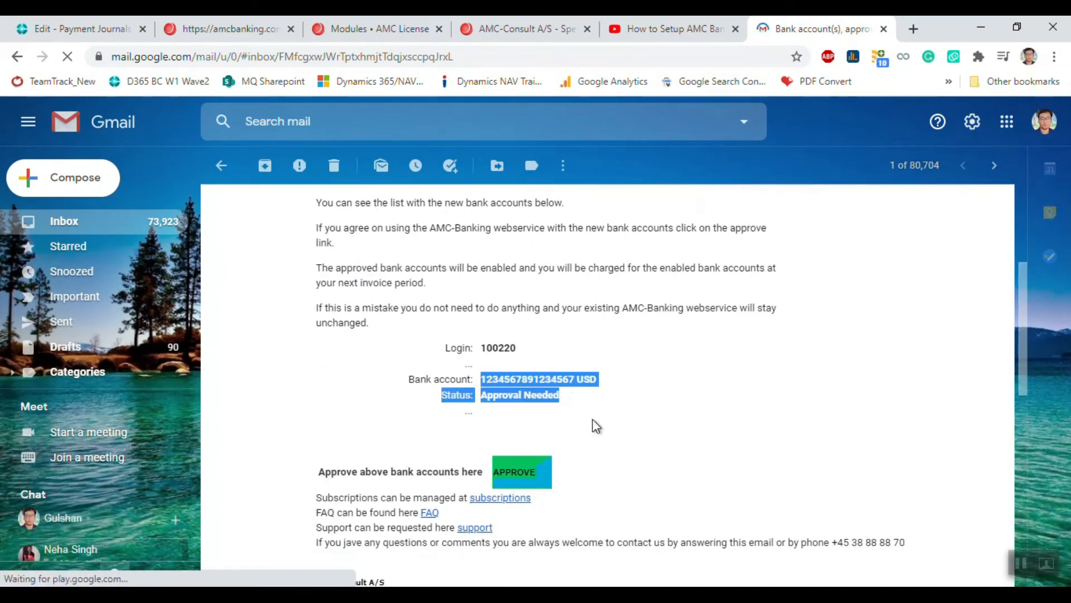
{"action": "left_click", "coordinate": [608, 424]}
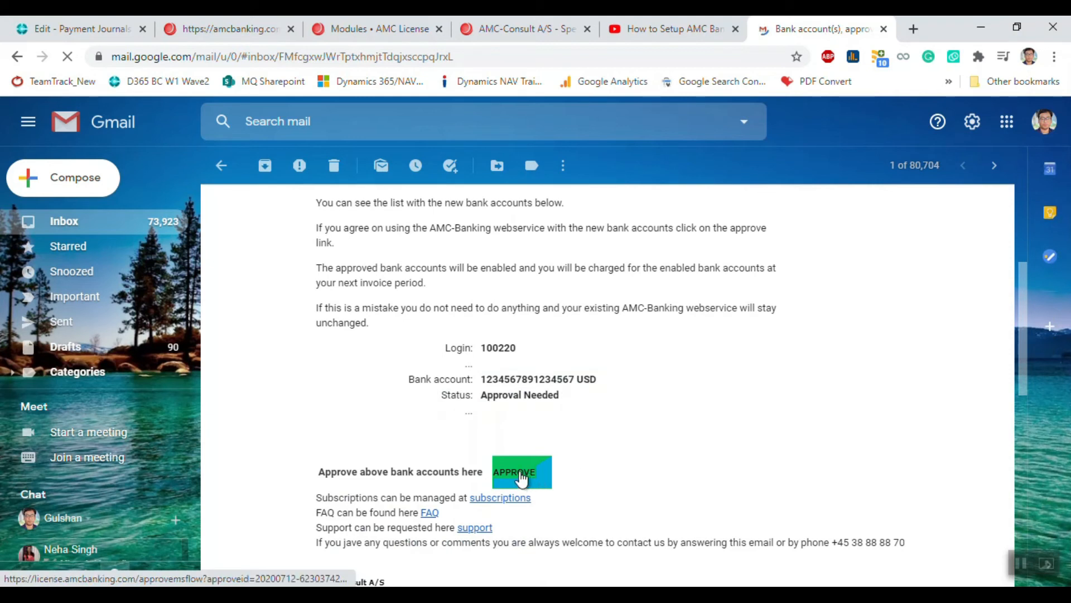
{"action": "left_click", "coordinate": [520, 475]}
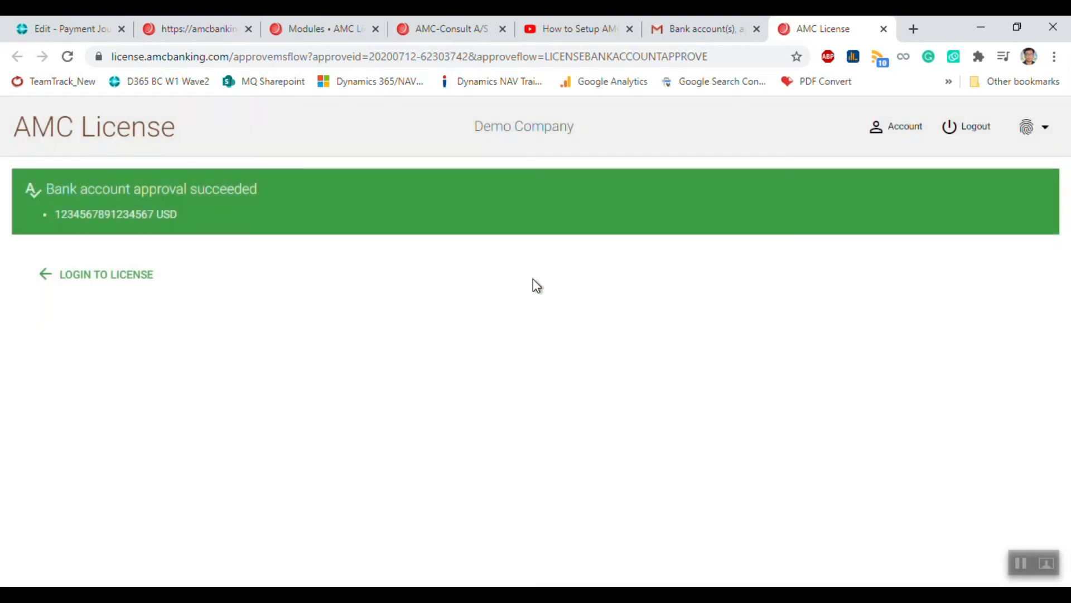
Step: Log in to the AMC License portal, review the License modules overview, then return to Business Central
{"action": "left_click_drag", "start_coordinate": [50, 183], "coordinate": [248, 208]}
{"action": "left_click", "coordinate": [311, 307]}
{"action": "left_click", "coordinate": [111, 281]}
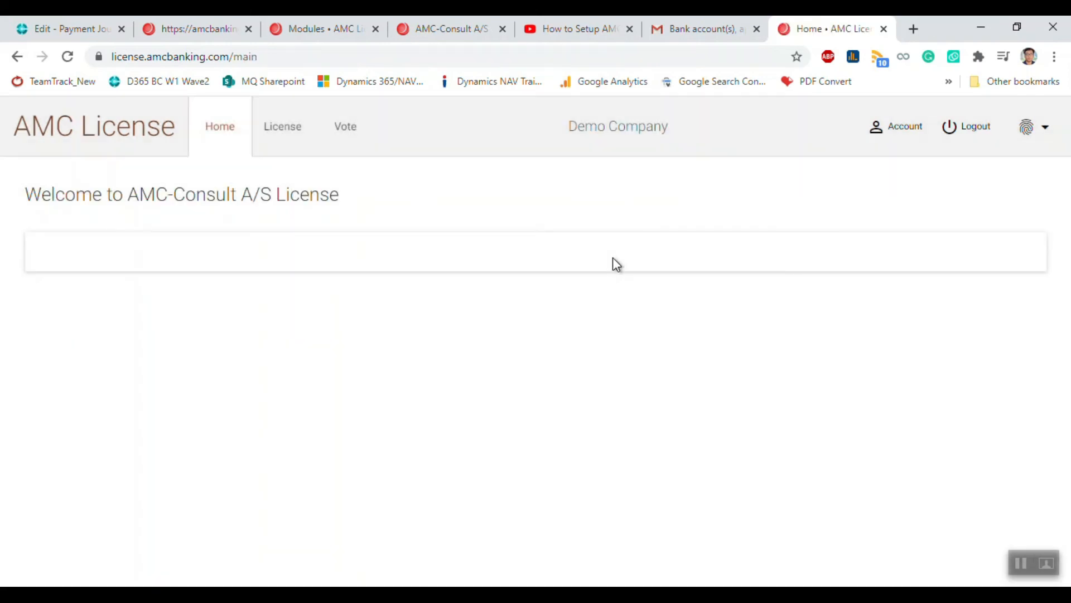
{"action": "left_click", "coordinate": [279, 137]}
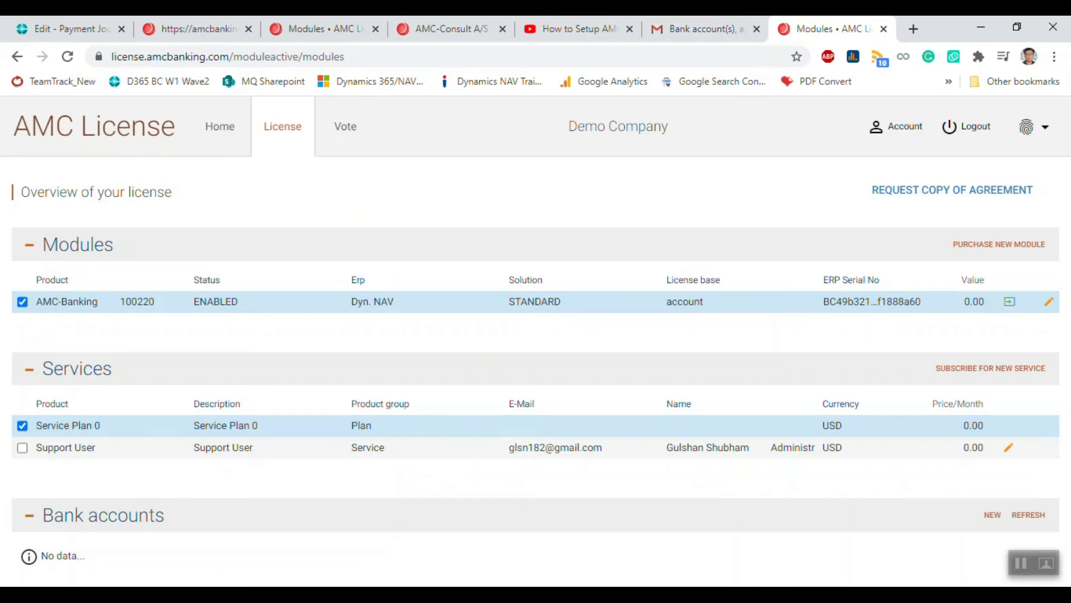
{"action": "left_click", "coordinate": [78, 28]}
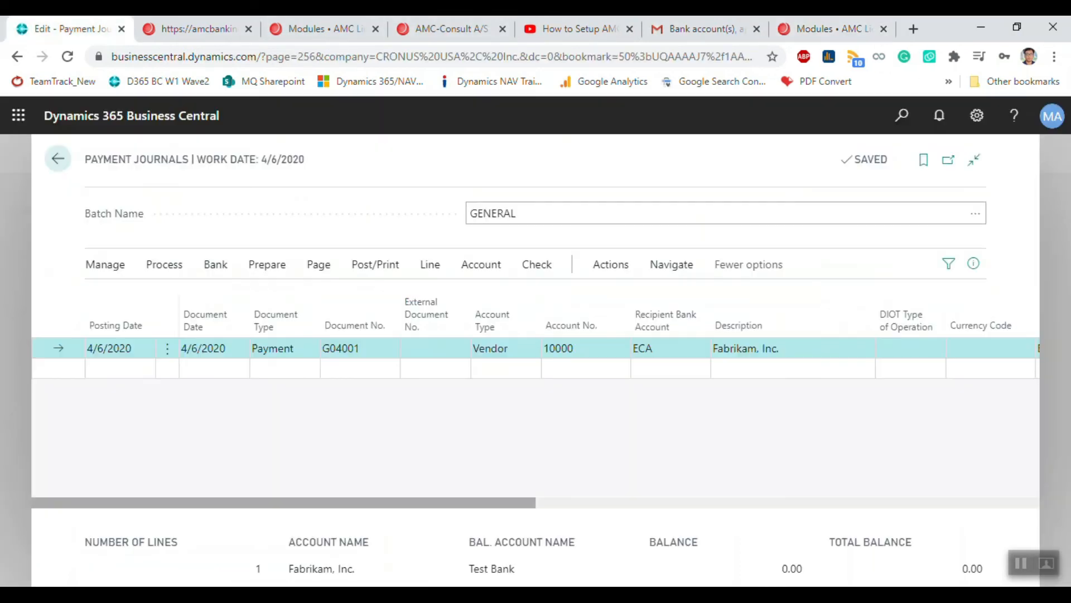
Step: Retry the bank export, dismiss the error, and view Payment File Errors citing the missing main agreement ID
{"action": "left_click", "coordinate": [216, 264]}
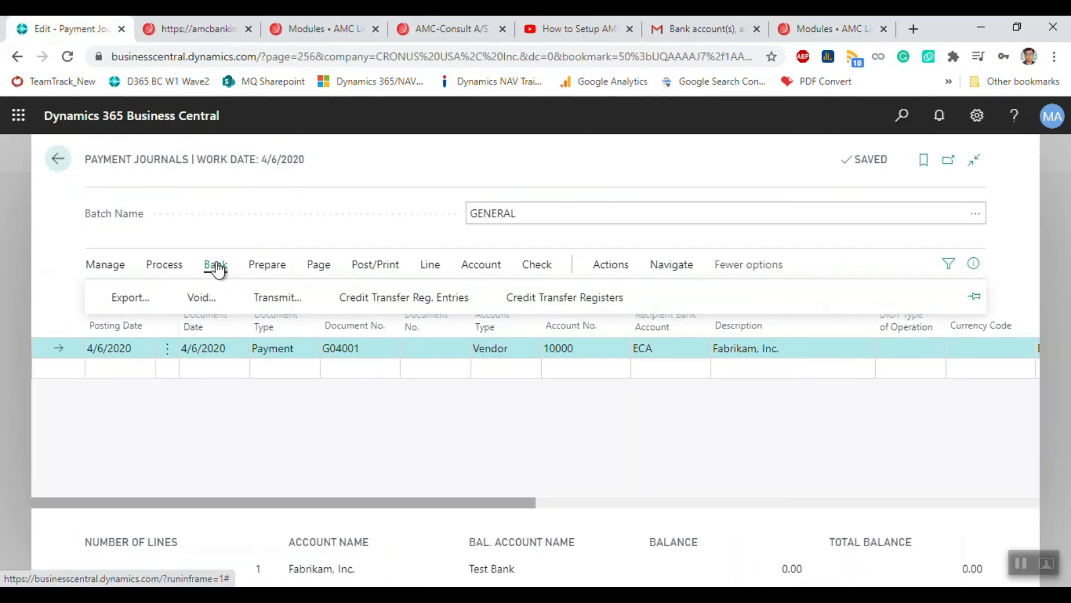
{"action": "left_click", "coordinate": [114, 299]}
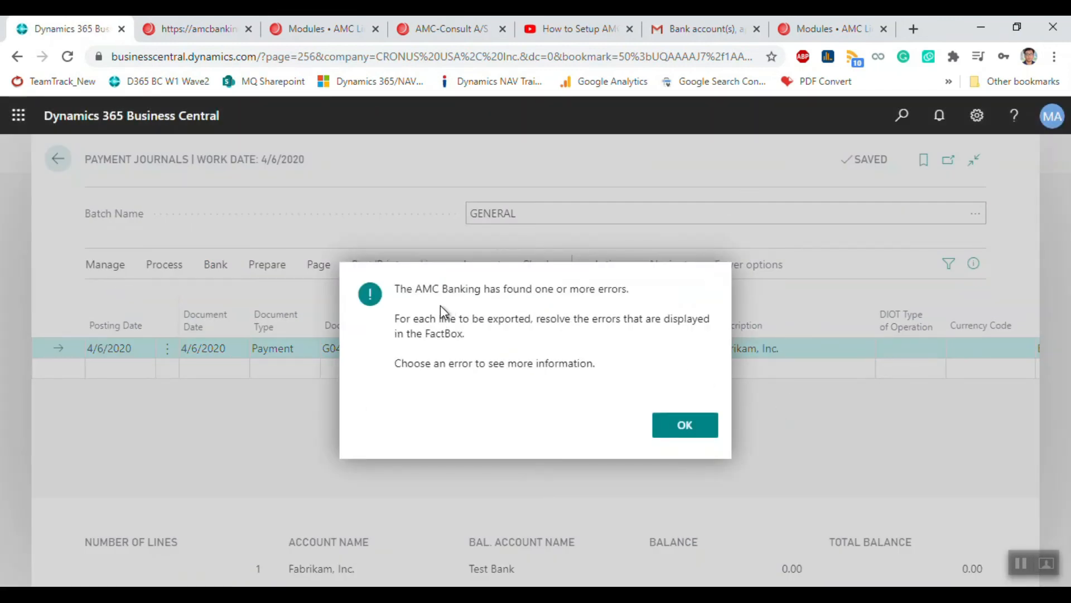
{"action": "left_click", "coordinate": [685, 426]}
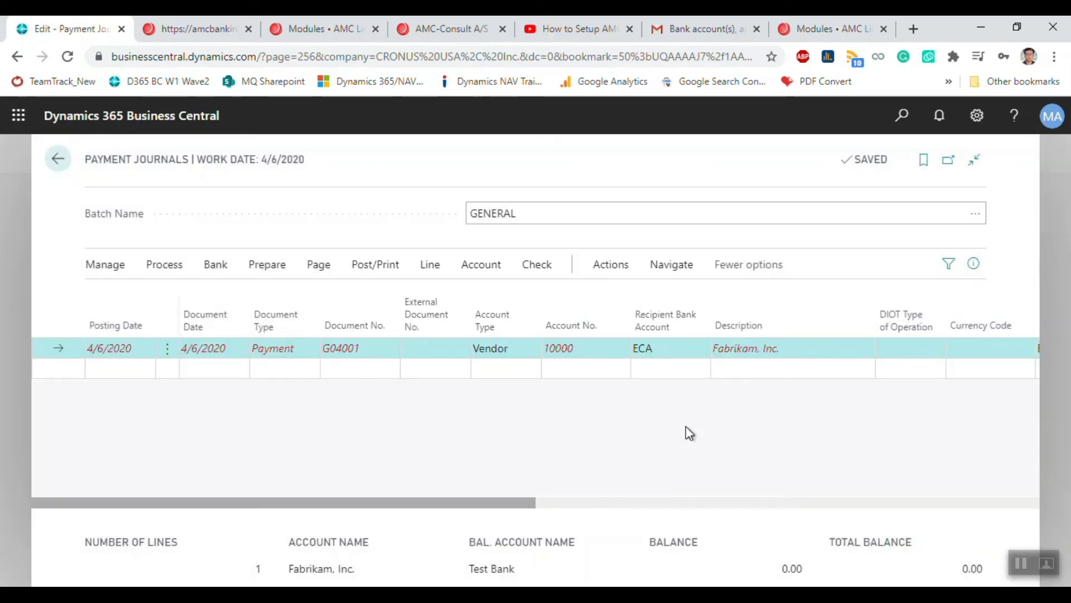
{"action": "left_click", "coordinate": [973, 264]}
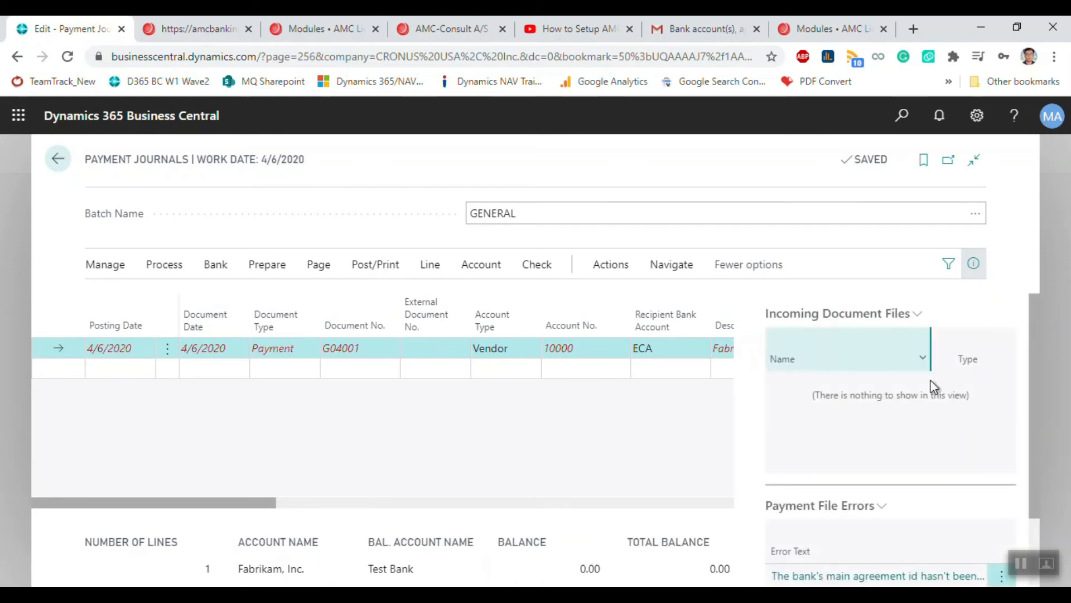
{"action": "scroll", "coordinate": [929, 379], "scroll_direction": "down", "scroll_amount": 2}
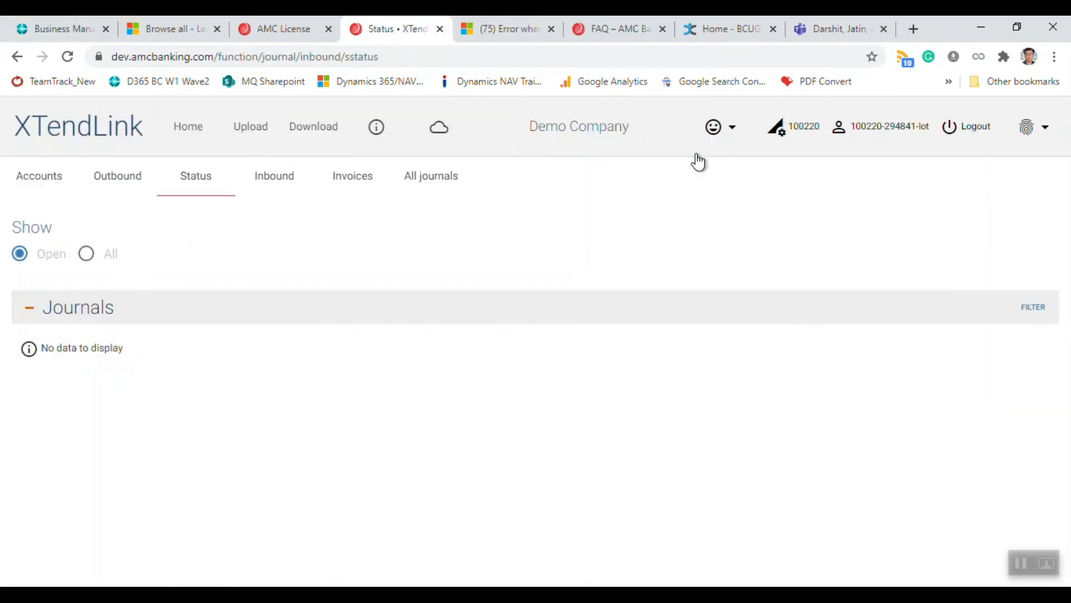
Step: Open the XTendLink Accounts list and select the Demo Bank account at Amegy US
{"action": "left_click", "coordinate": [56, 179]}
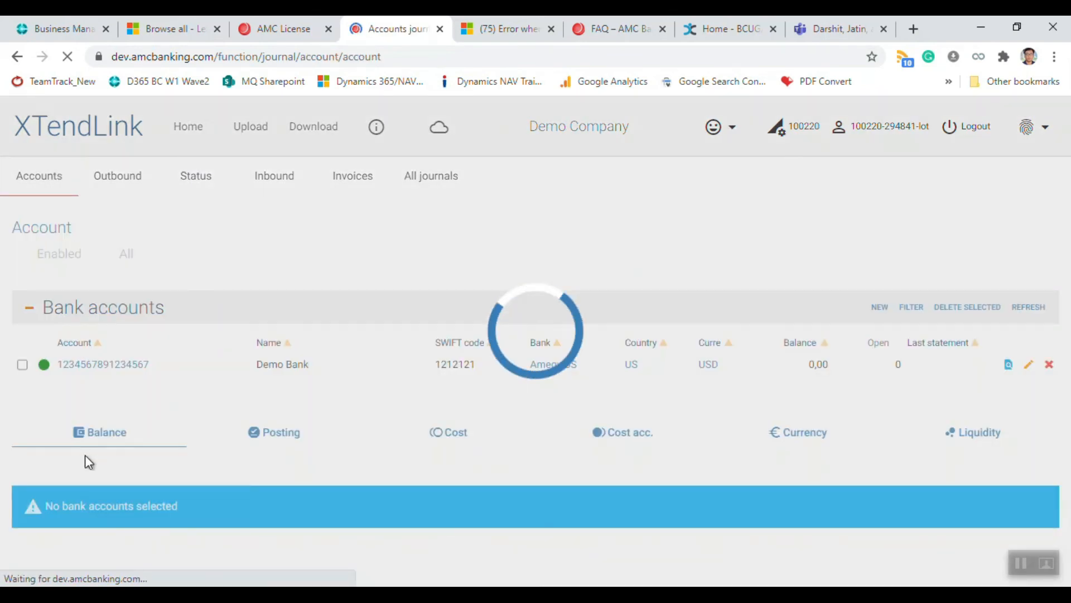
{"action": "left_click", "coordinate": [23, 366]}
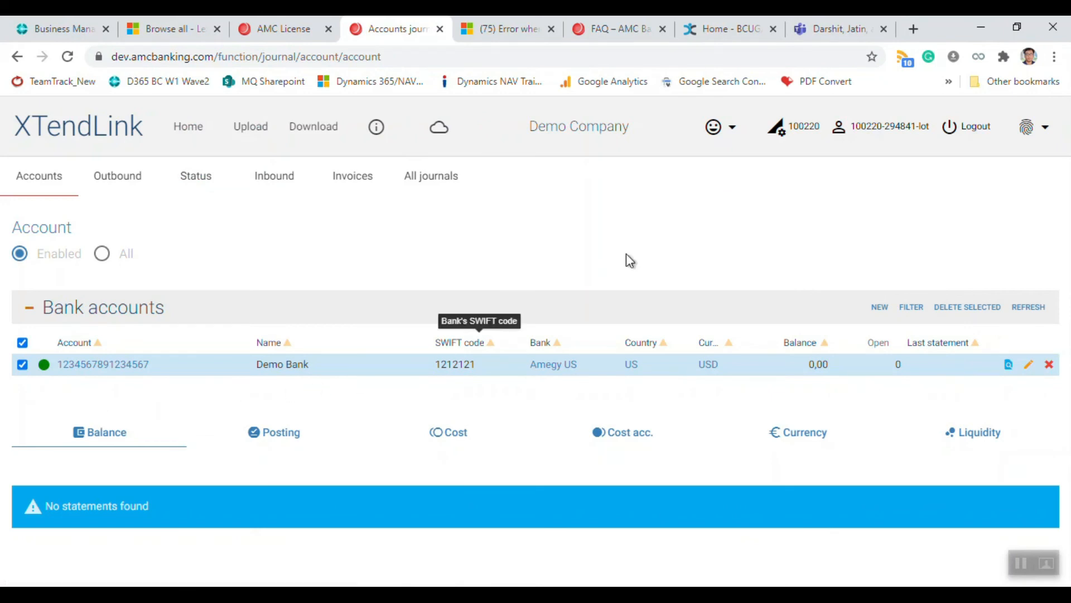
Step: Open the user's My account page and scroll to its empty Banks section
{"action": "left_click", "coordinate": [861, 137]}
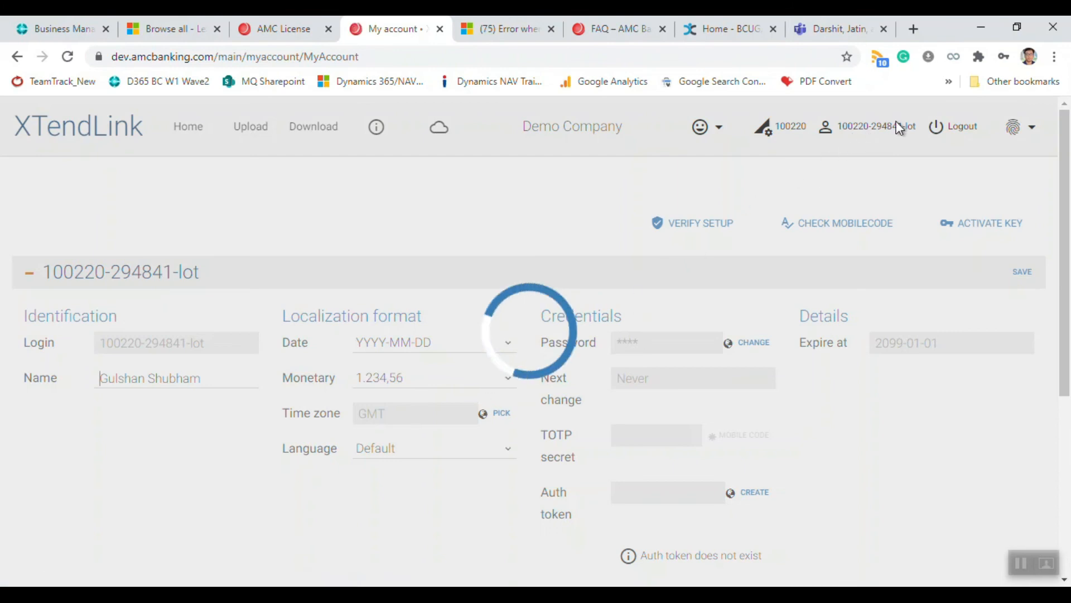
{"action": "scroll", "coordinate": [564, 351], "scroll_direction": "down", "scroll_amount": 3}
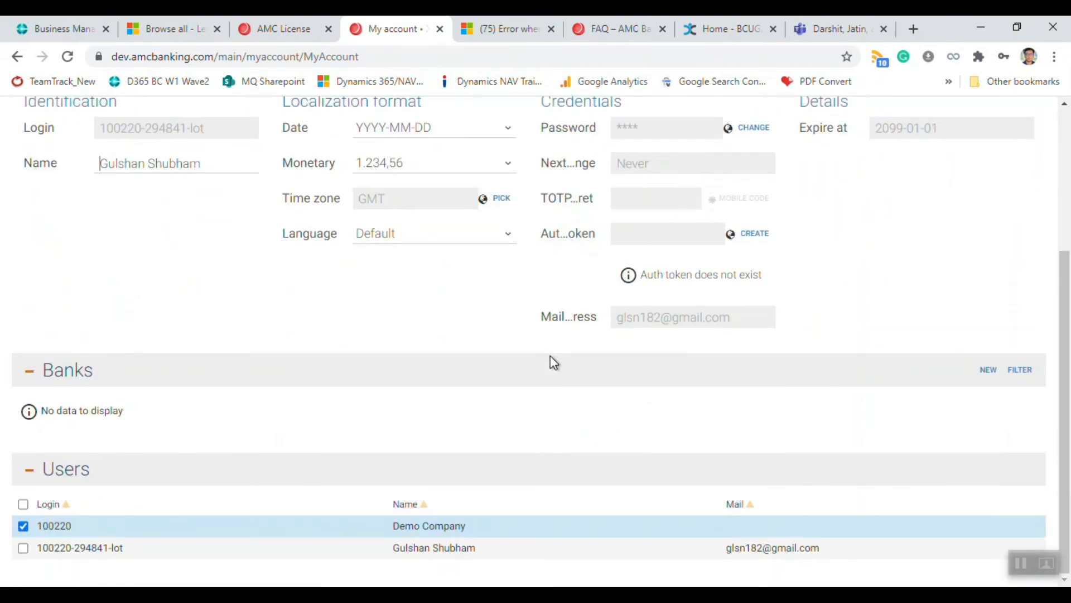
{"action": "scroll", "coordinate": [951, 479], "scroll_direction": "up", "scroll_amount": 3}
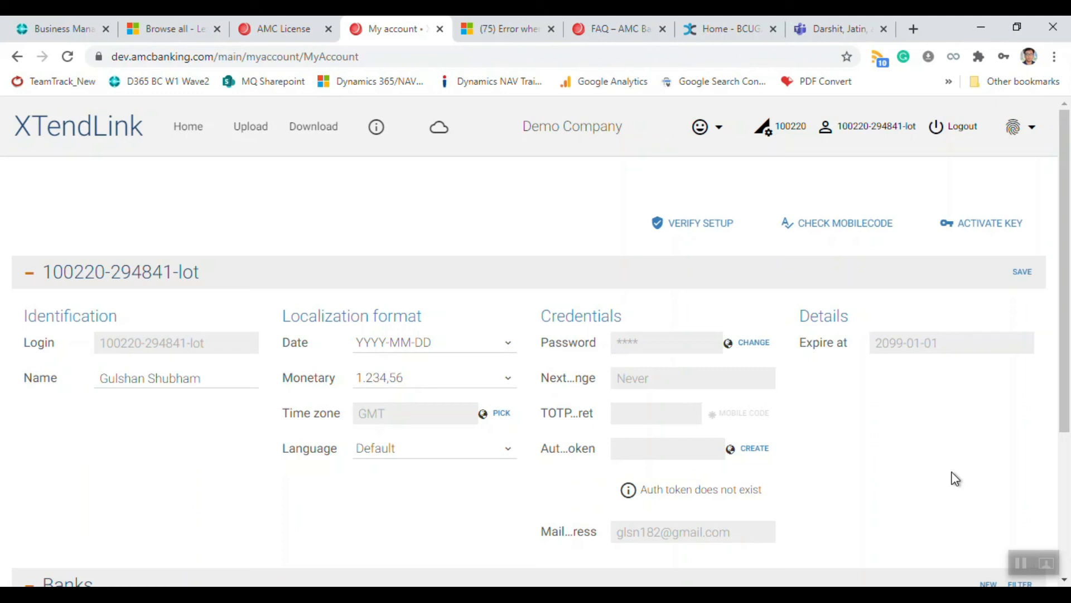
{"action": "scroll", "coordinate": [955, 478], "scroll_direction": "down", "scroll_amount": 3}
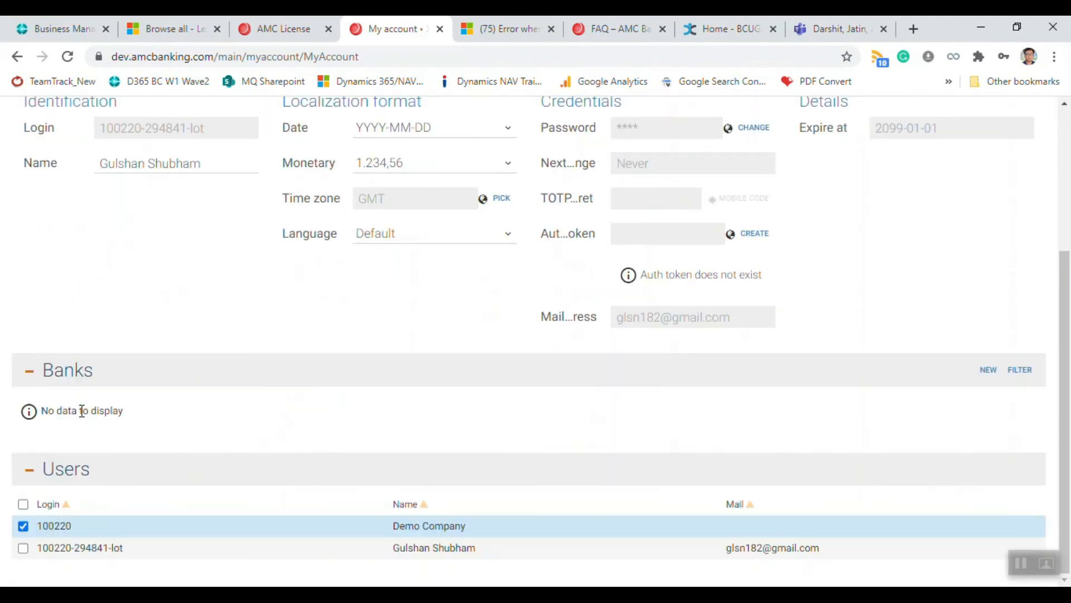
Step: Add Amegy US as a new bank in the My account Banks section
{"action": "left_click", "coordinate": [988, 369]}
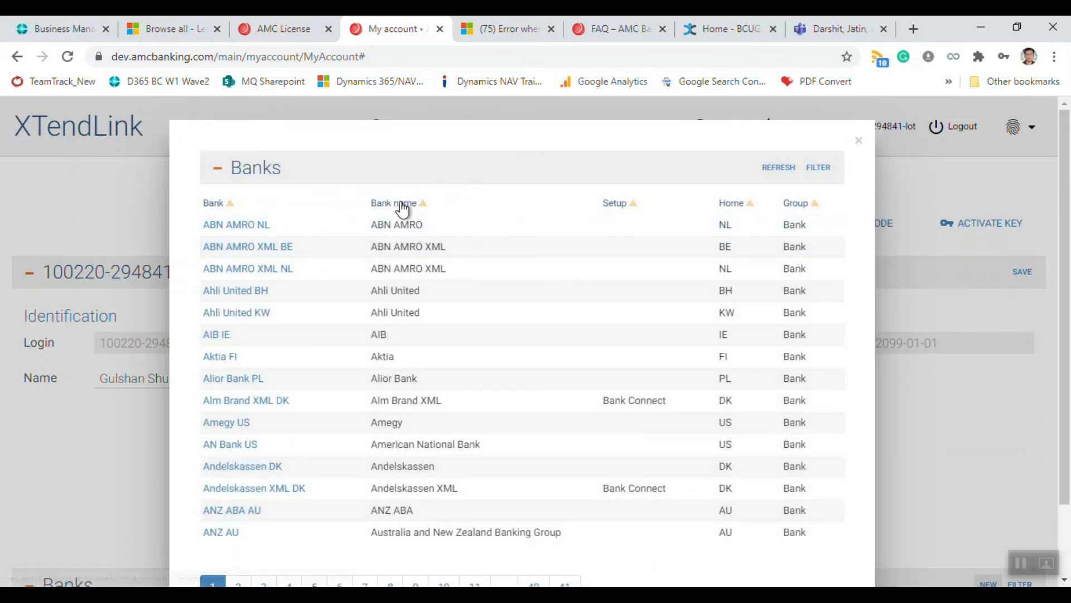
{"action": "scroll", "coordinate": [487, 302], "scroll_direction": "down", "scroll_amount": 2}
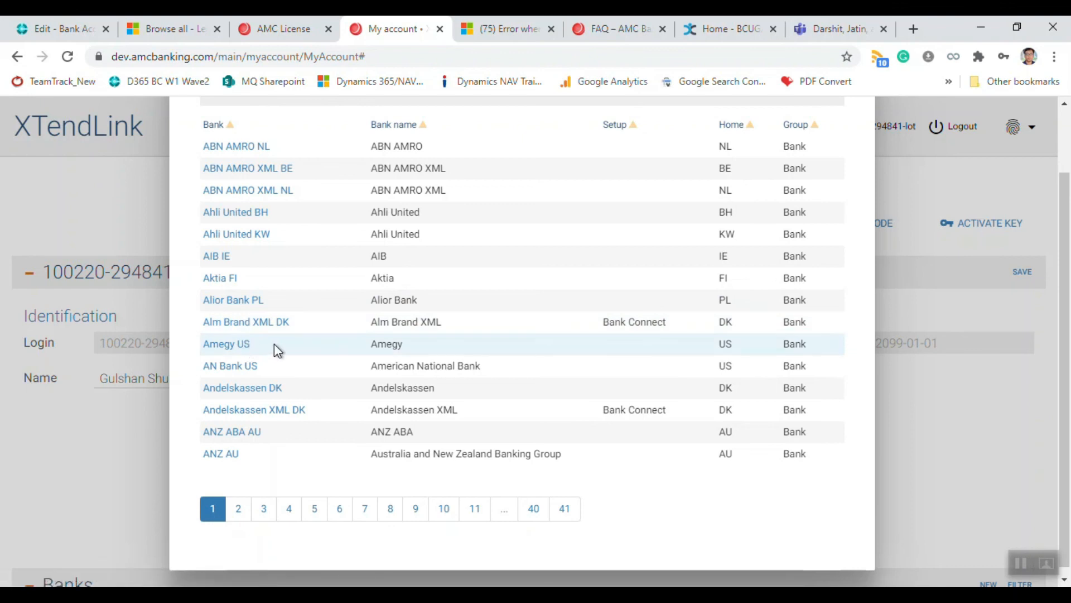
{"action": "scroll", "coordinate": [463, 329], "scroll_direction": "up", "scroll_amount": 2}
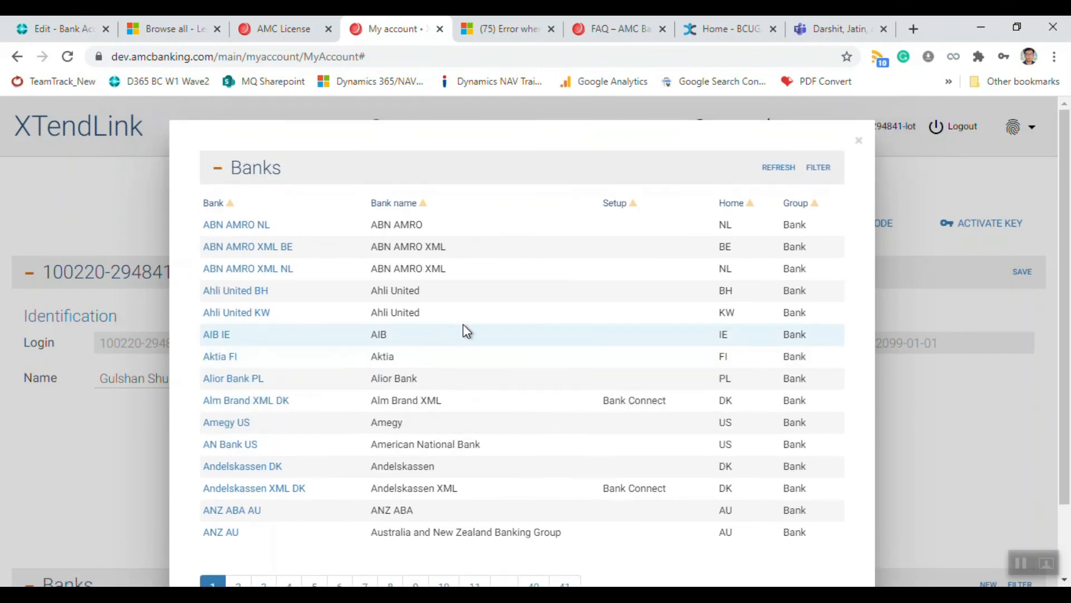
{"action": "left_click", "coordinate": [247, 427]}
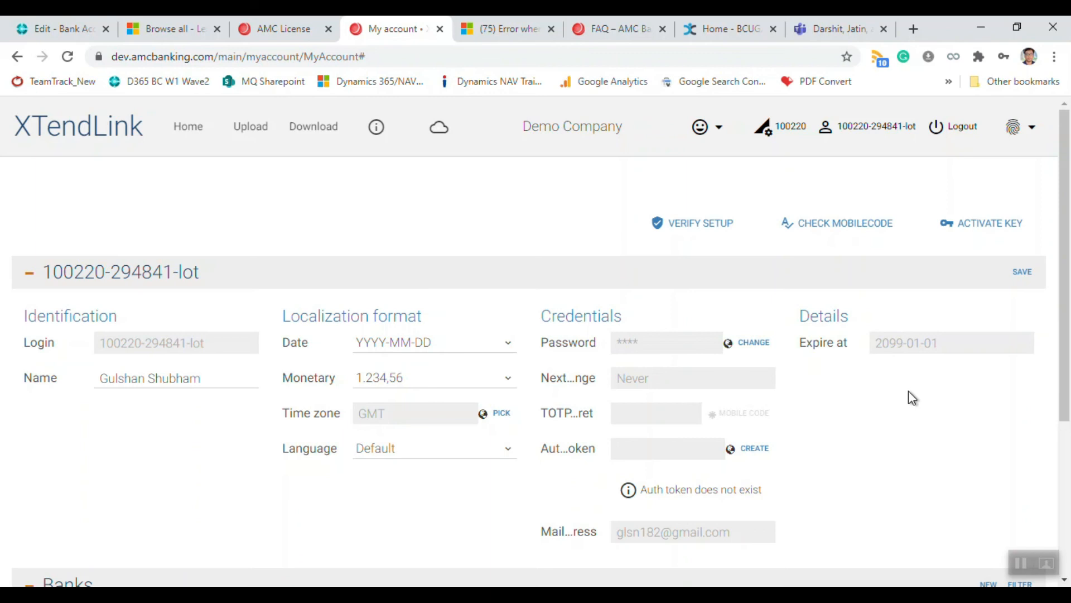
{"action": "scroll", "coordinate": [909, 391], "scroll_direction": "down", "scroll_amount": 4}
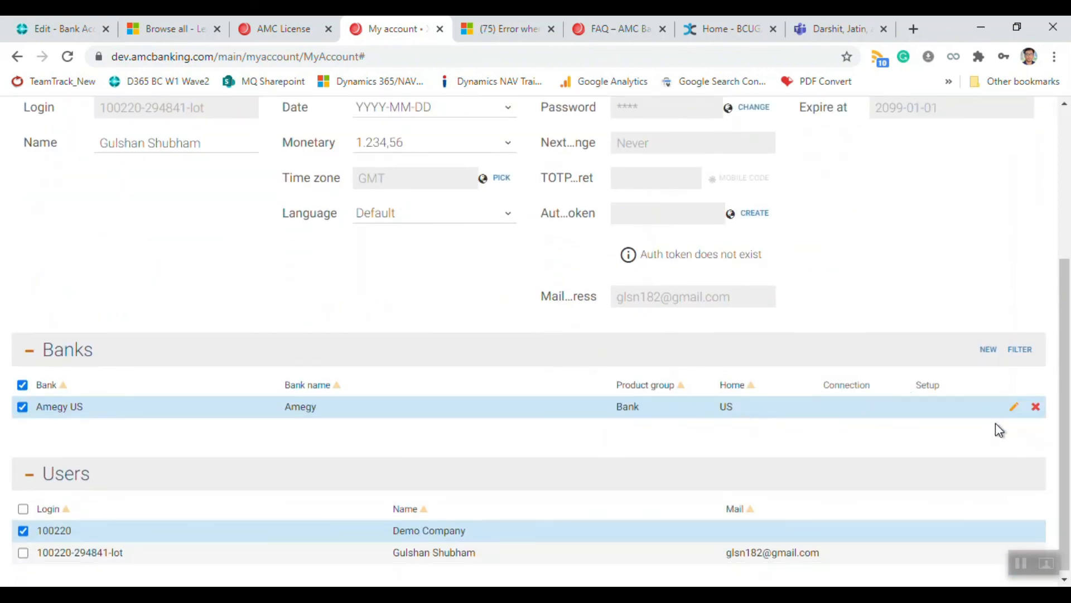
Step: Edit the Amegy US bank, enter 67892 as Agreement 2 beside Agreement 1 12345, and save
{"action": "left_click", "coordinate": [1015, 413]}
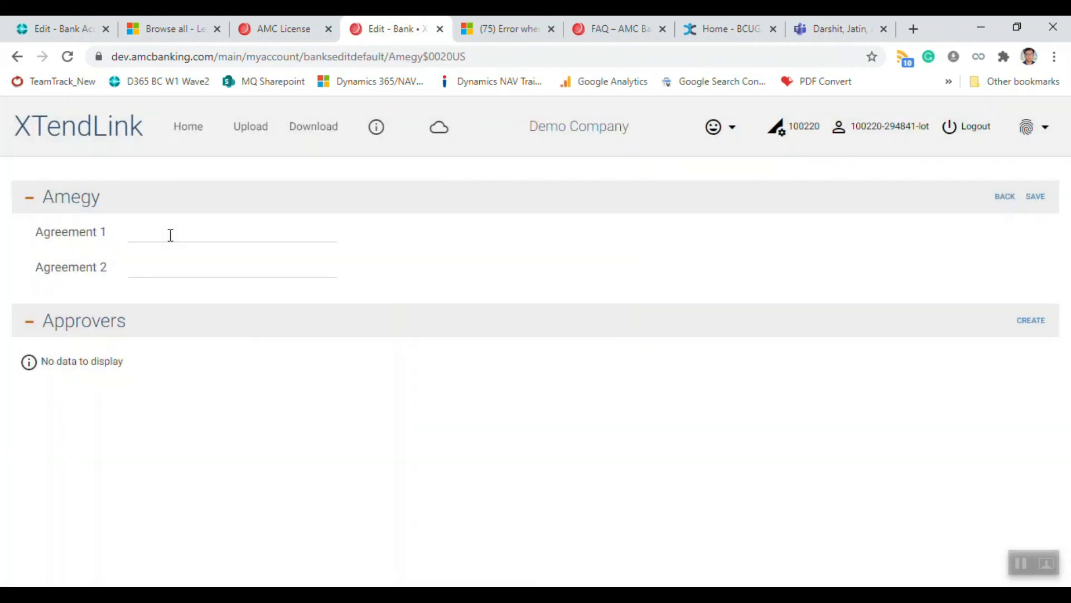
{"action": "left_click", "coordinate": [170, 235]}
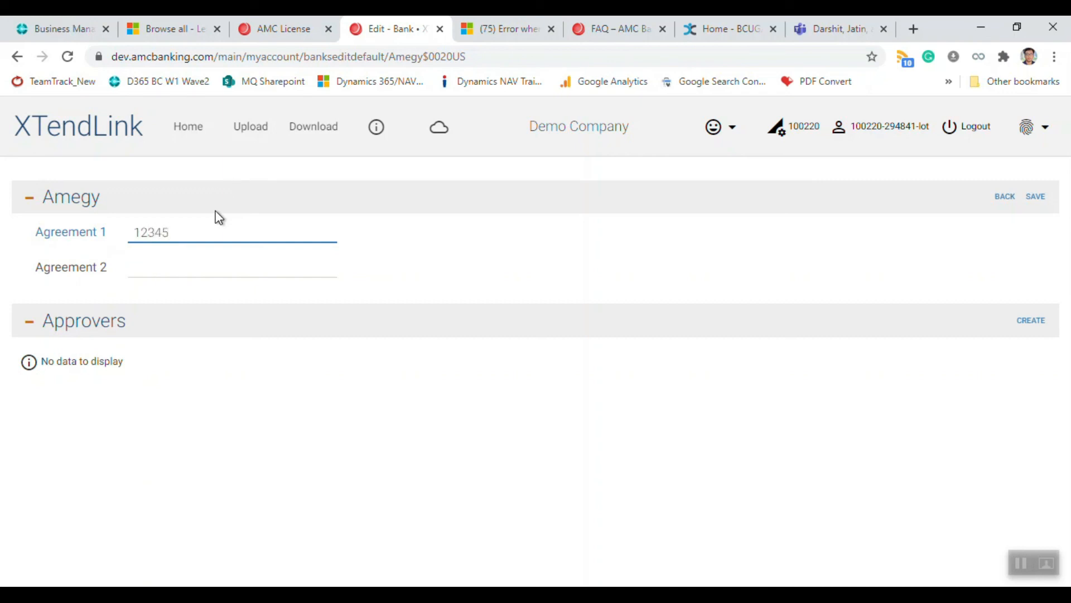
{"action": "key", "text": "Tab"}
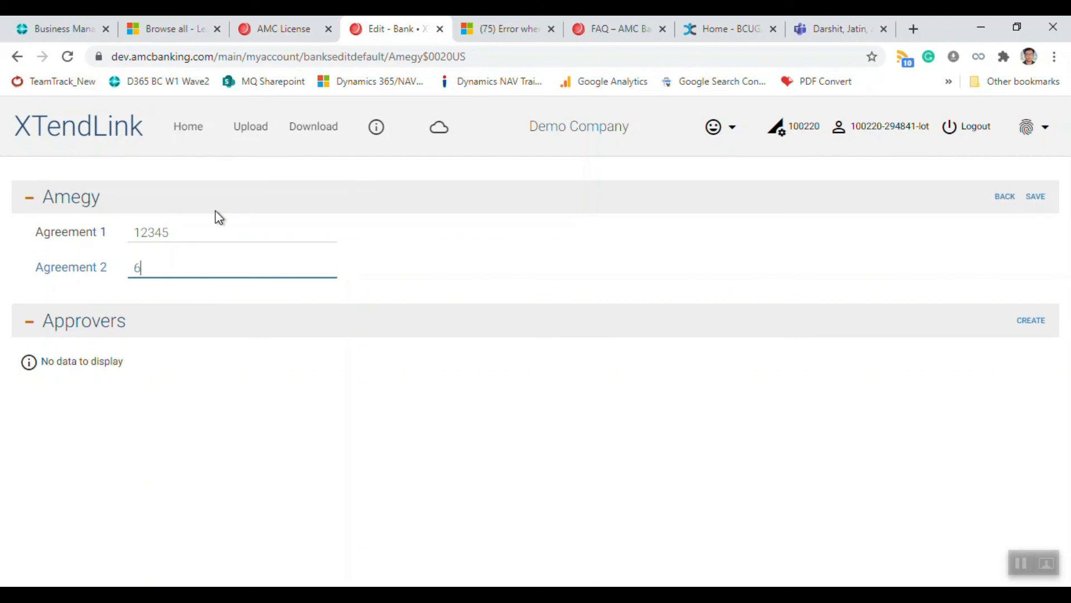
{"action": "type", "text": "67892"}
{"action": "key", "text": "Tab"}
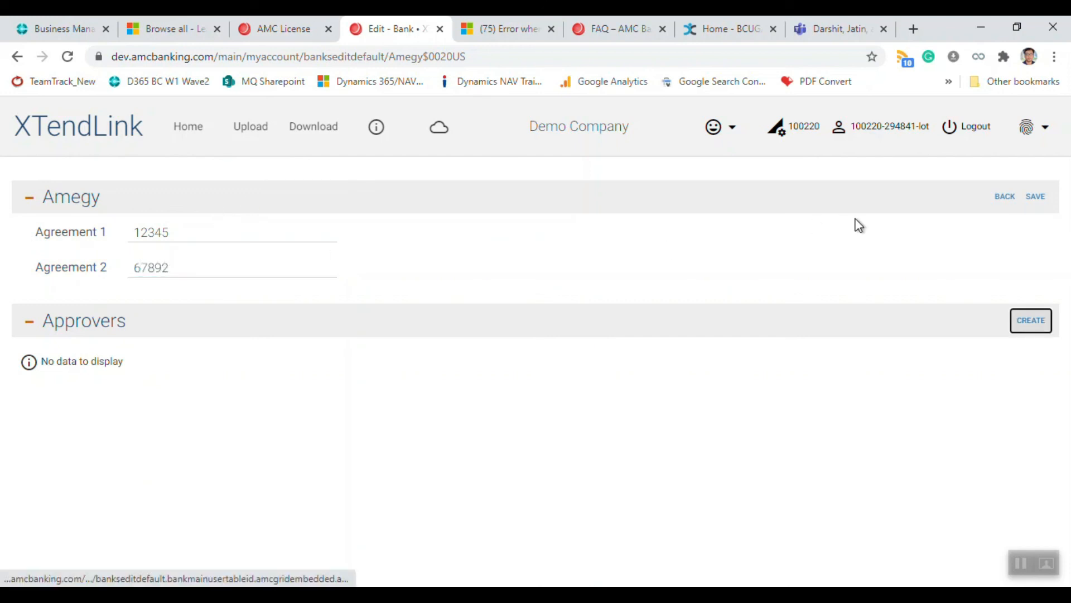
{"action": "left_click", "coordinate": [1035, 197]}
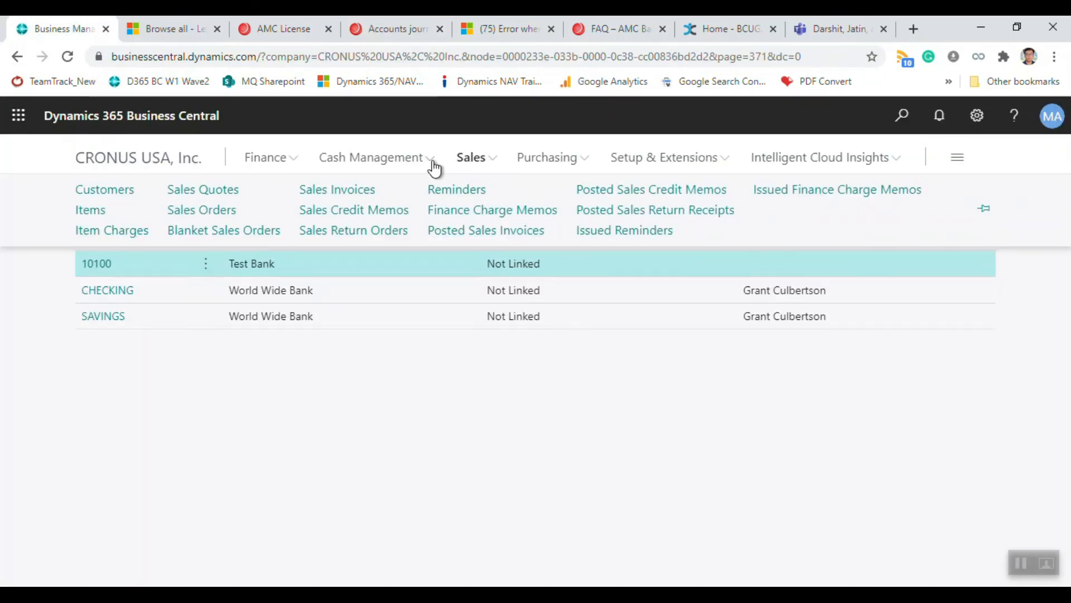
Step: Open the GENERAL batch from the Cash Management Payment Journals list
{"action": "left_click", "coordinate": [424, 161]}
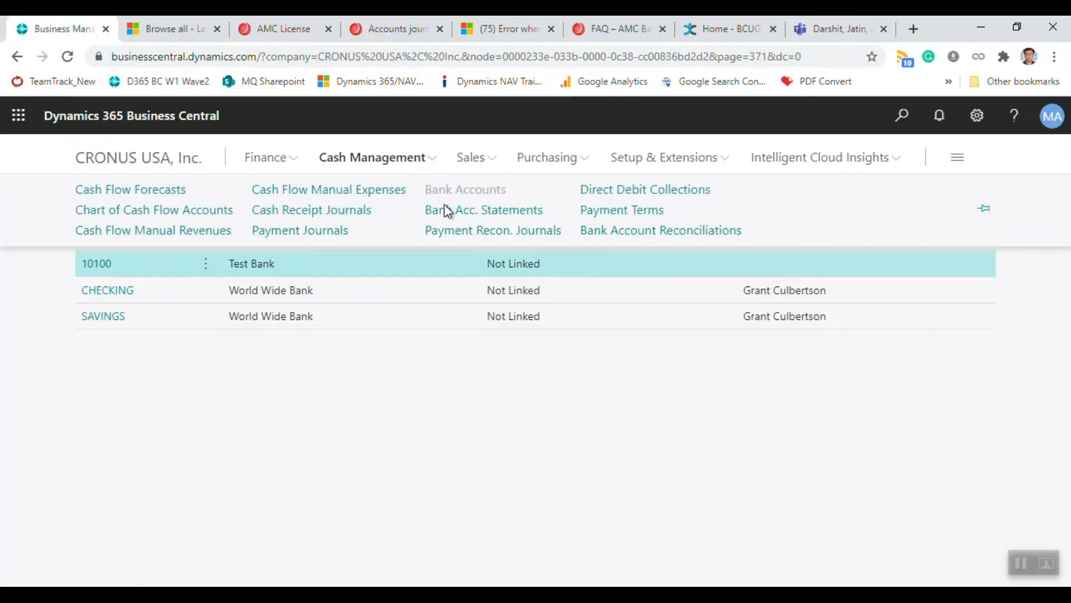
{"action": "left_click", "coordinate": [329, 233]}
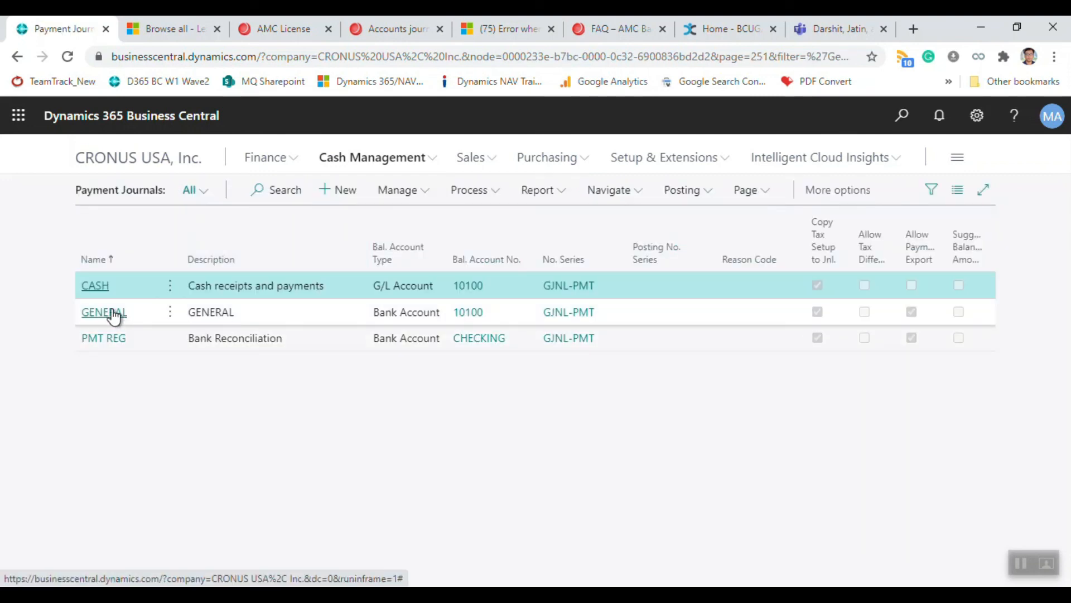
{"action": "left_click", "coordinate": [114, 316]}
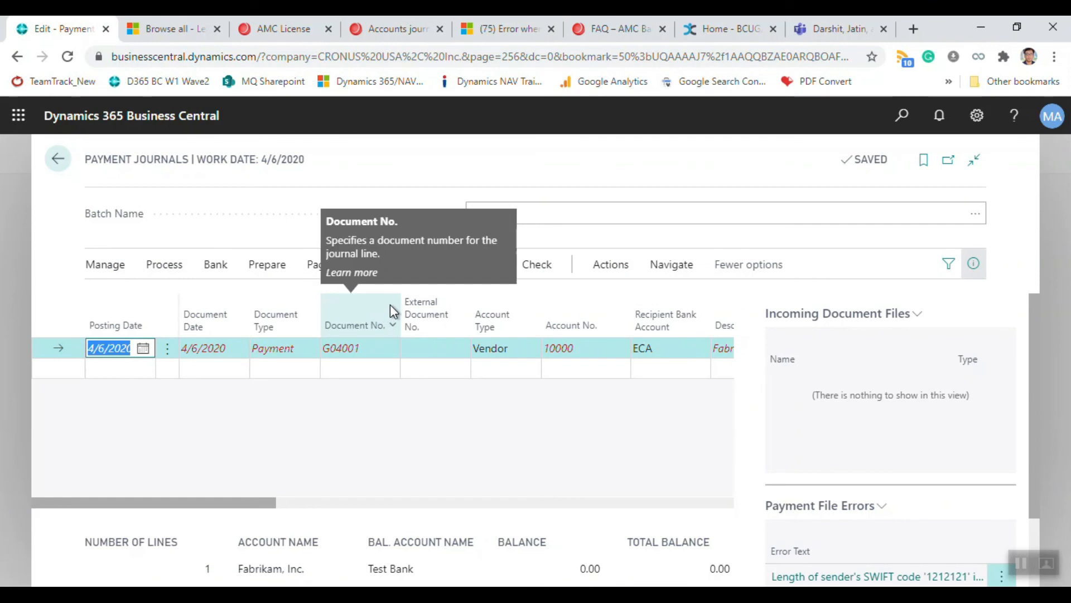
Step: Retry exporting the vendor payment through the Bank actions, which raises an AMC Banking error
{"action": "left_click", "coordinate": [973, 264]}
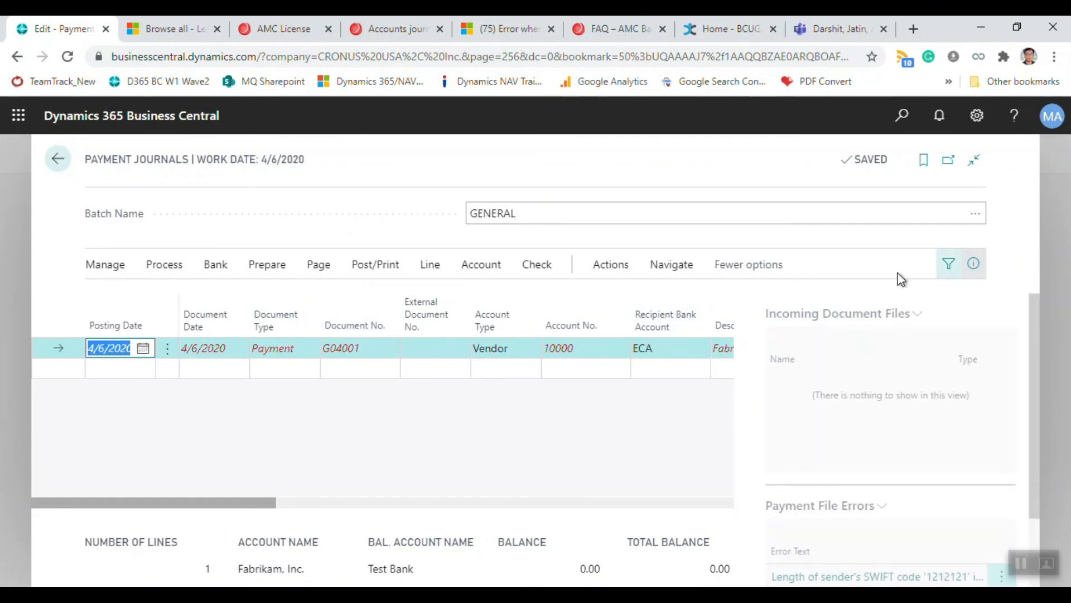
{"action": "left_click", "coordinate": [319, 267]}
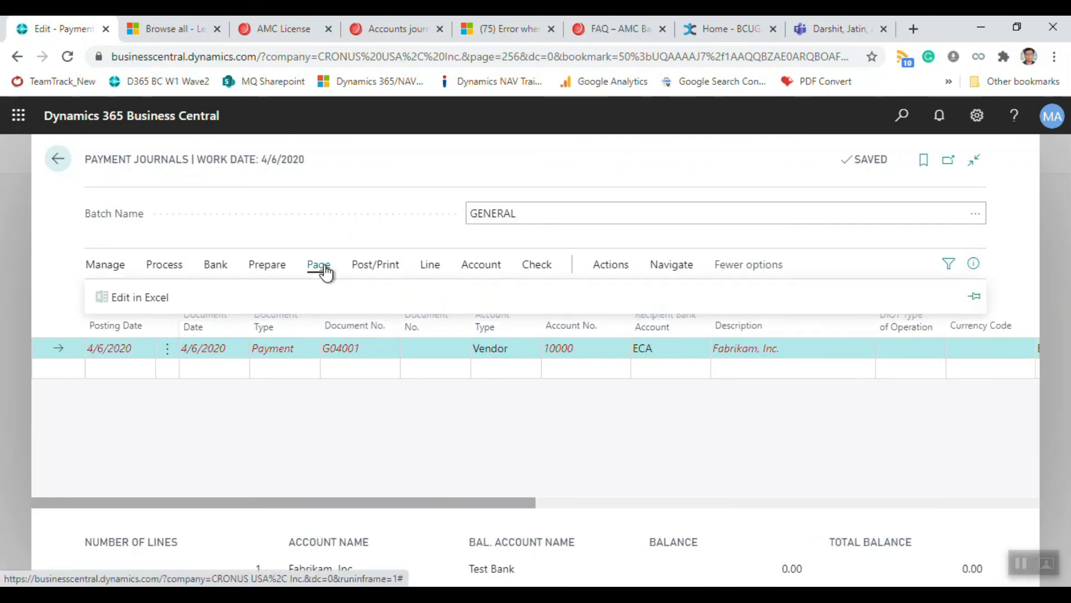
{"action": "left_click", "coordinate": [274, 270]}
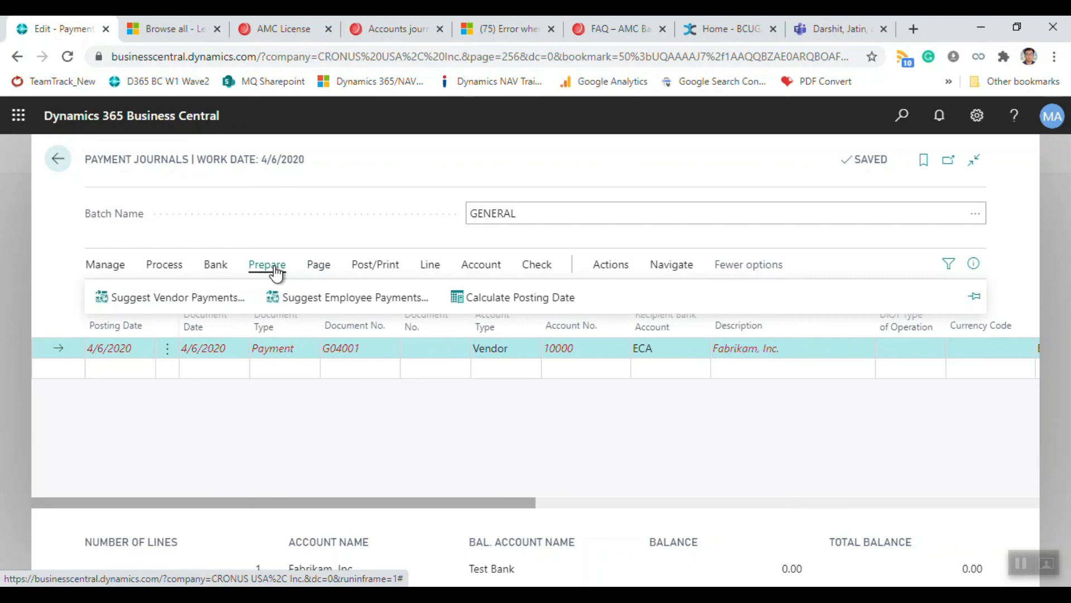
{"action": "left_click", "coordinate": [220, 264]}
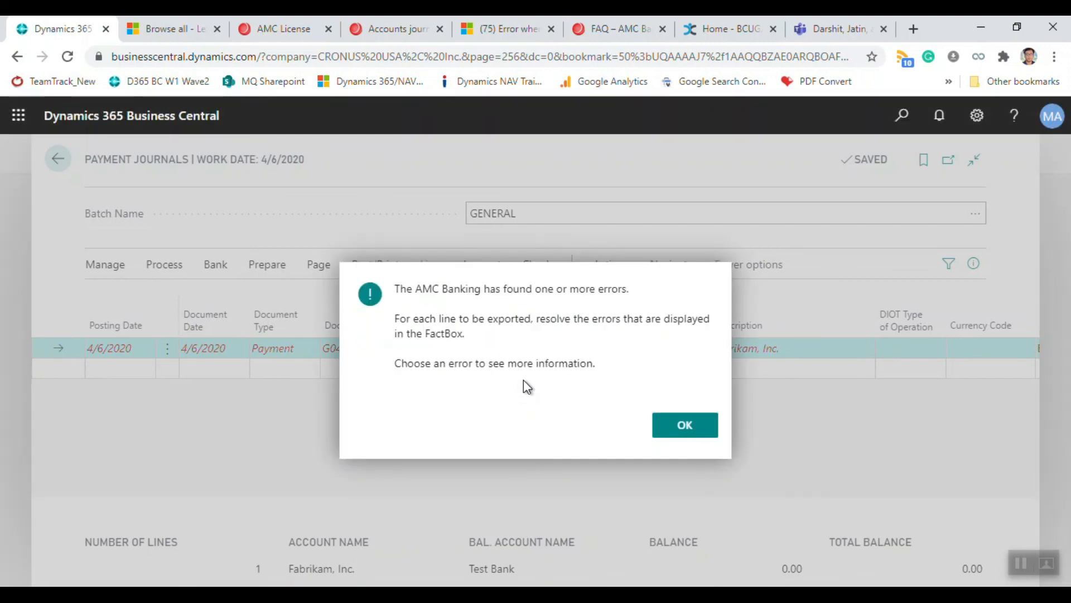
Step: Dismiss the AMC error and open the payment file error about sender SWIFT code '1212121' length
{"action": "left_click", "coordinate": [688, 415]}
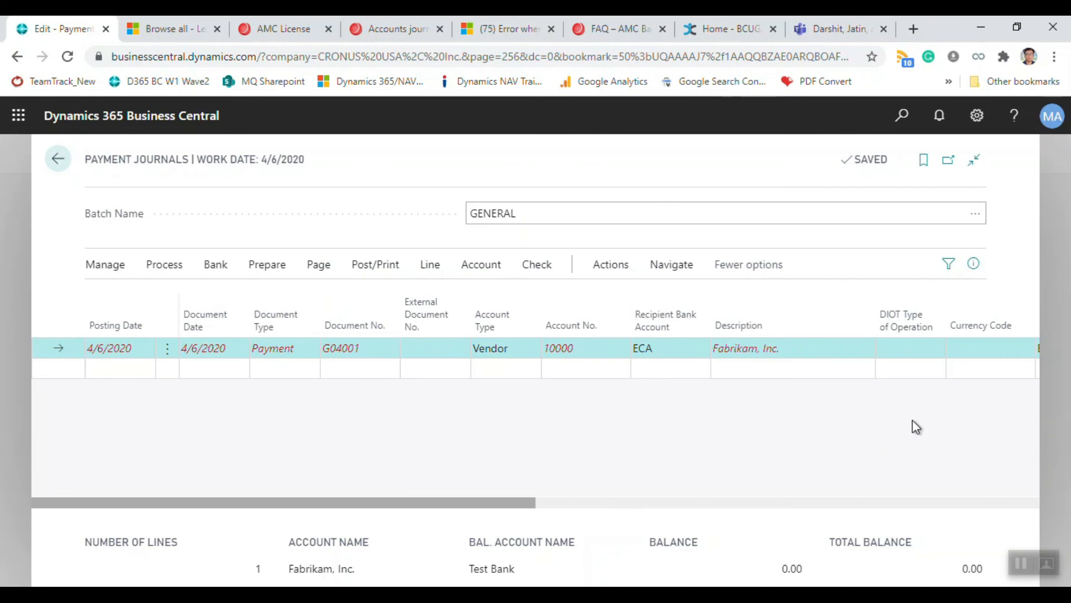
{"action": "left_click", "coordinate": [974, 264]}
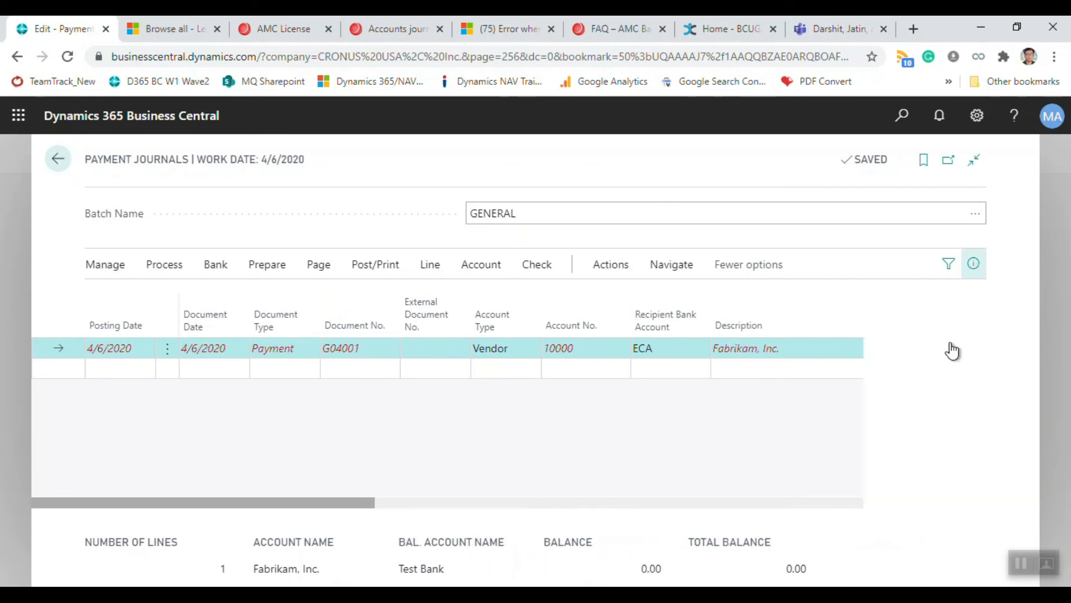
{"action": "scroll", "coordinate": [899, 474], "scroll_direction": "down", "scroll_amount": 2}
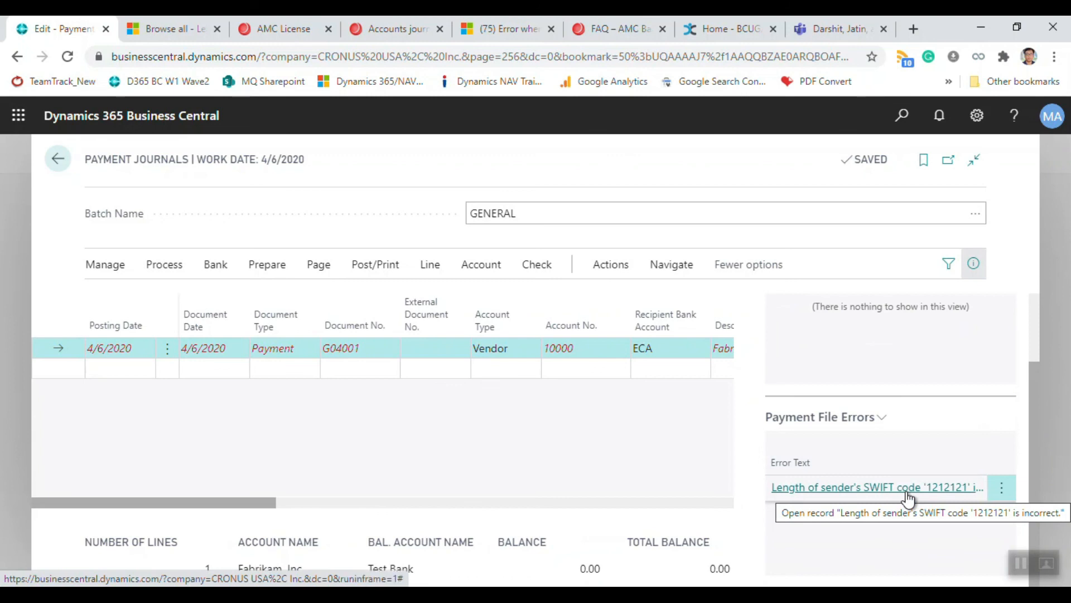
{"action": "left_click", "coordinate": [865, 488]}
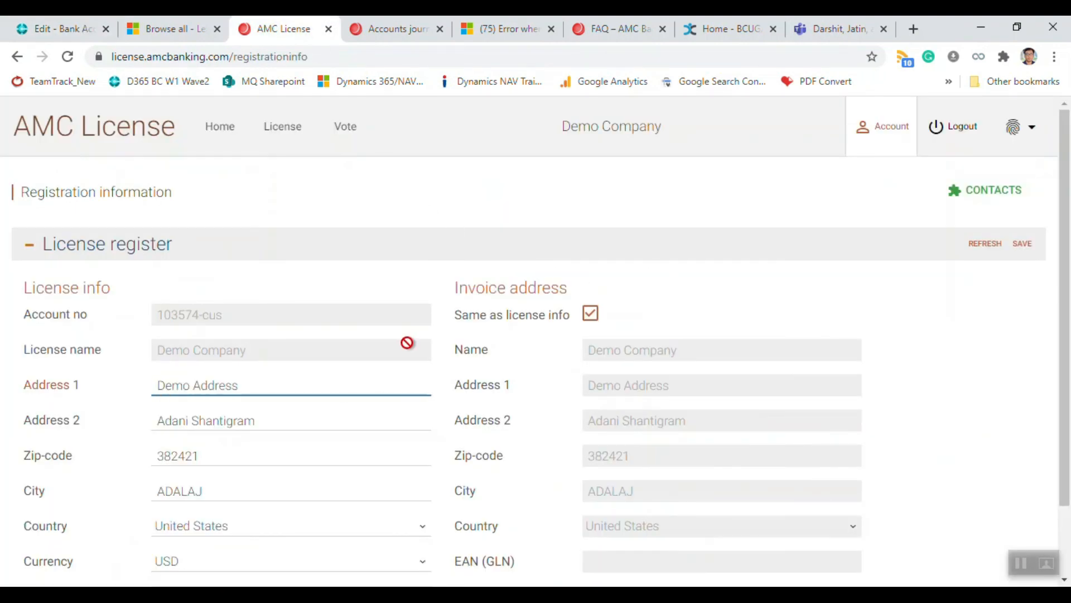
Step: Scroll through the AMC registration information, then return to XTendLink's Accounts page listing Demo Bank
{"action": "scroll", "coordinate": [405, 346], "scroll_direction": "down", "scroll_amount": 2}
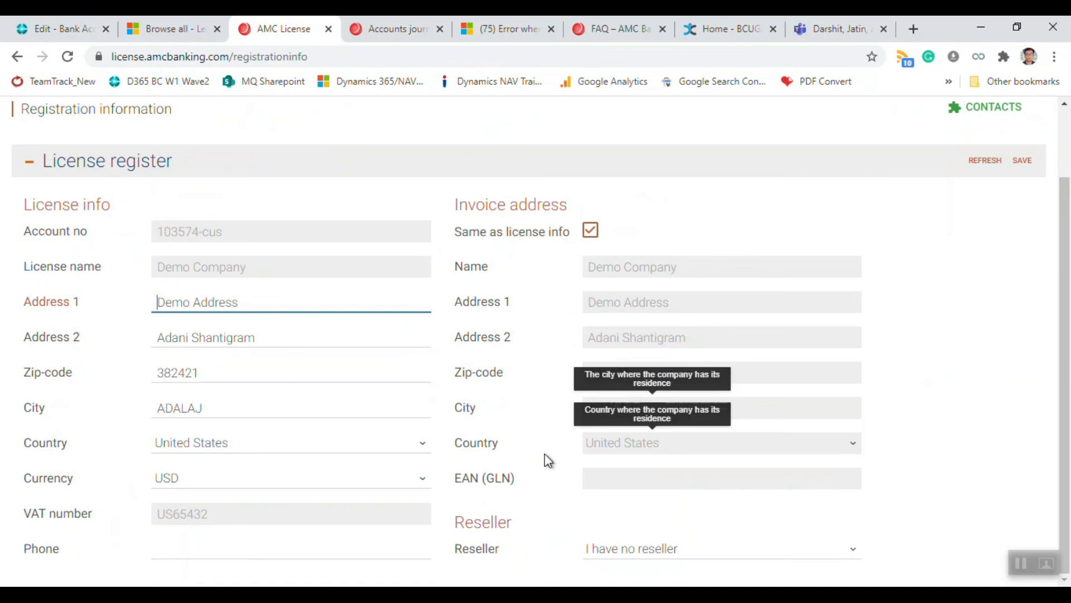
{"action": "scroll", "coordinate": [524, 392], "scroll_direction": "up", "scroll_amount": 2}
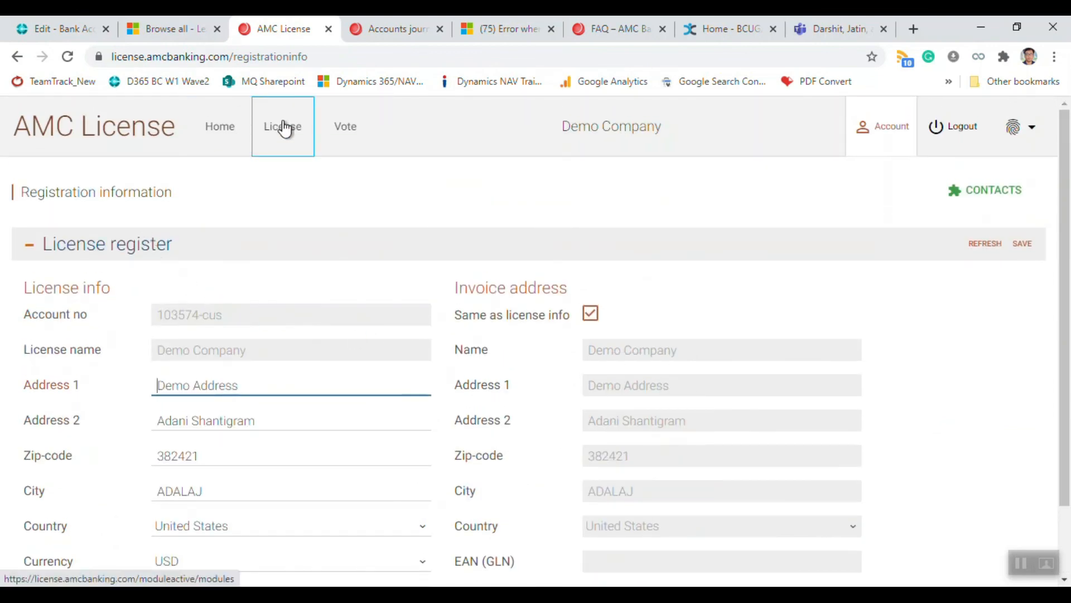
{"action": "scroll", "coordinate": [330, 335], "scroll_direction": "down", "scroll_amount": 2}
{"action": "scroll", "coordinate": [252, 227], "scroll_direction": "up", "scroll_amount": 2}
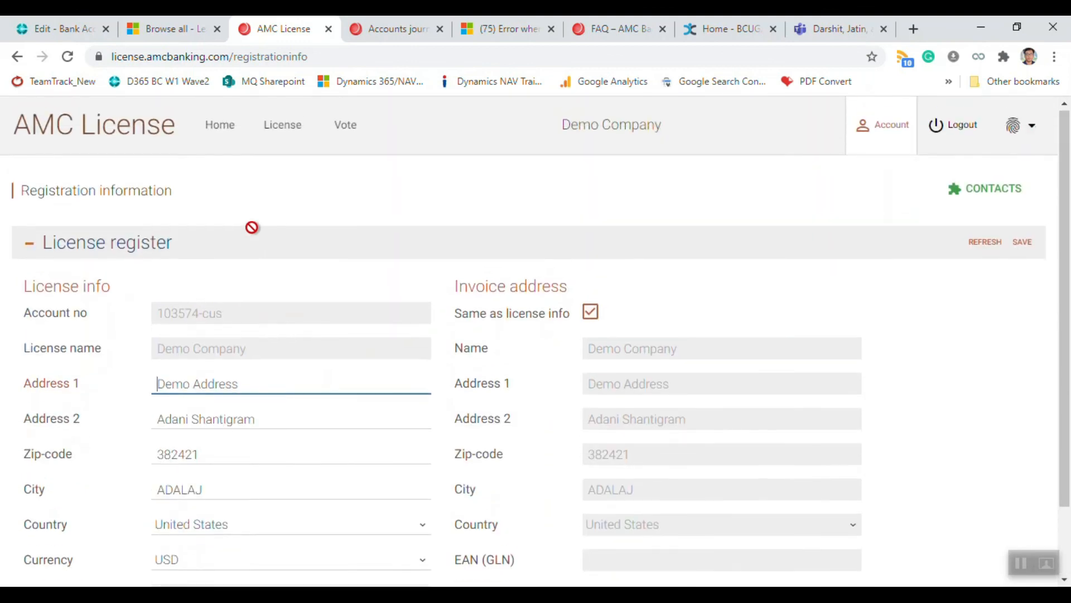
{"action": "key", "text": "ctrl+Tab"}
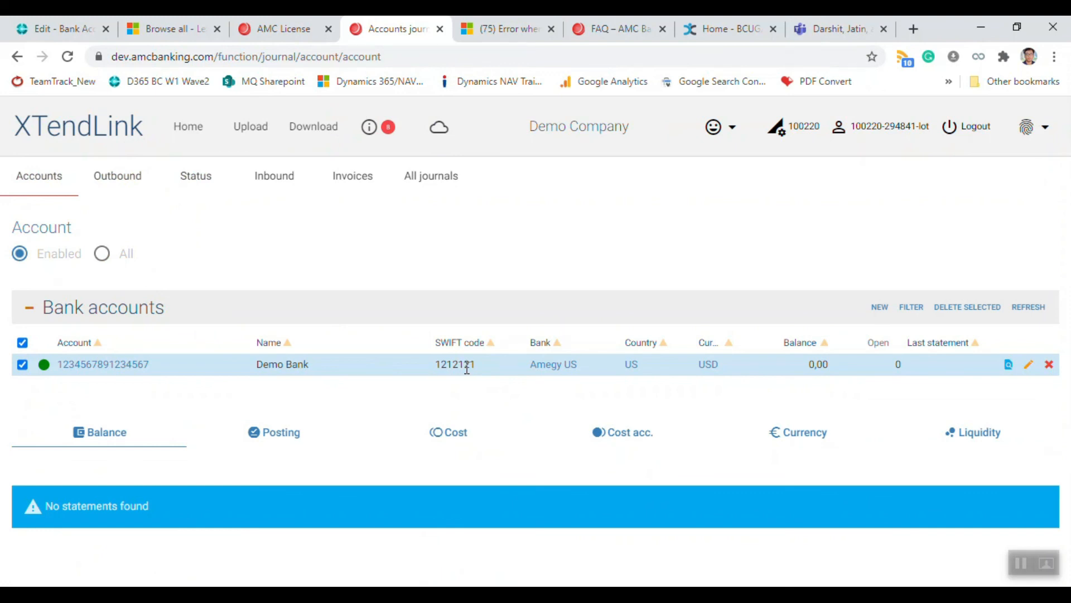
Step: Prefix Demo Bank's SWIFT code with 4, making it 41212121, and save the account
{"action": "left_click", "coordinate": [1030, 365]}
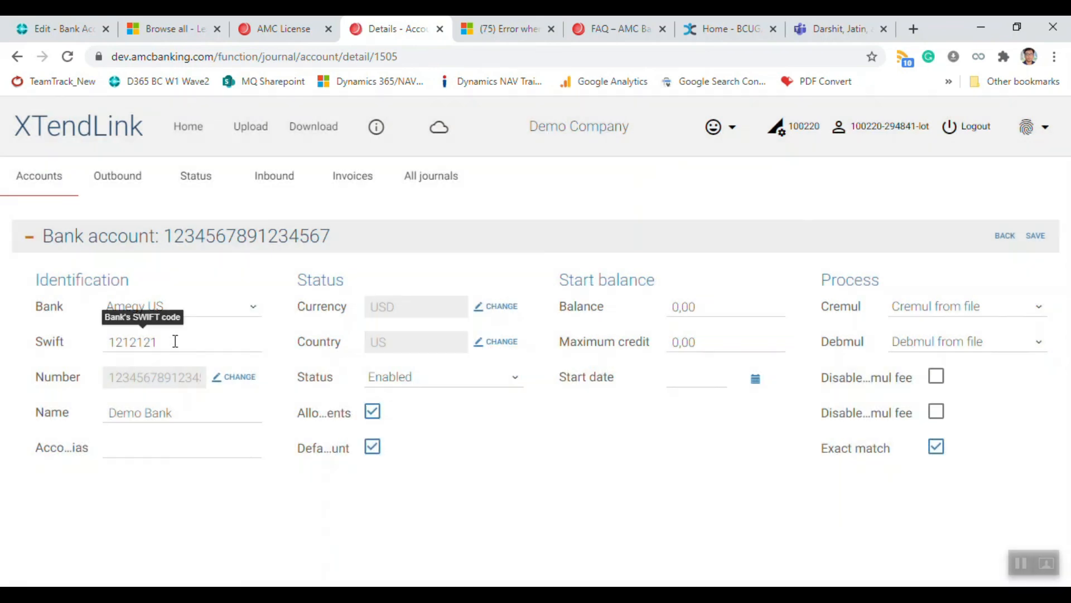
{"action": "left_click", "coordinate": [175, 341]}
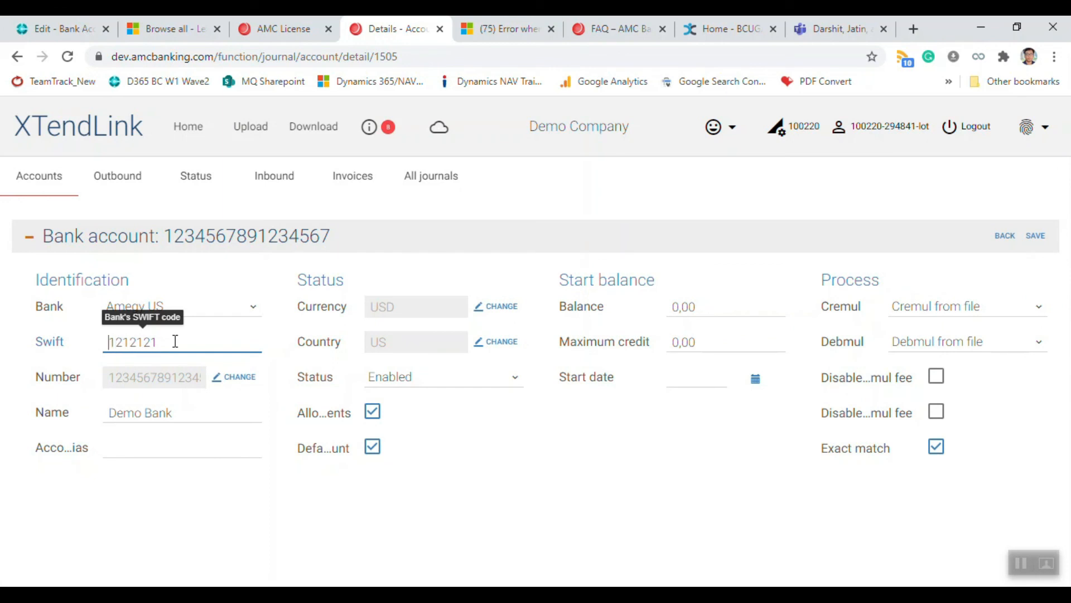
{"action": "type", "text": "4"}
{"action": "key", "text": "Tab"}
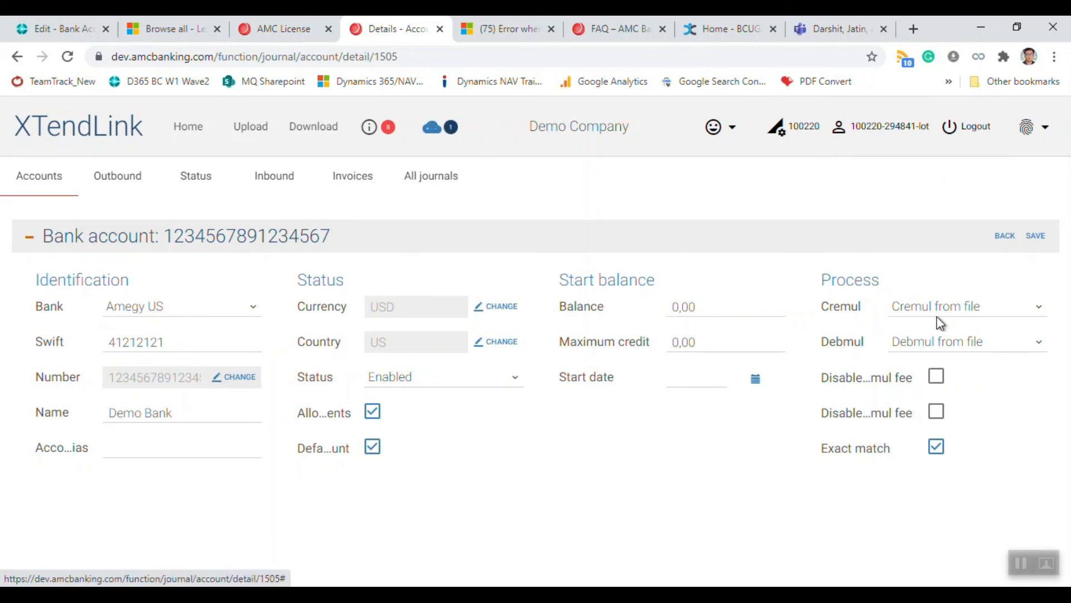
{"action": "left_click", "coordinate": [1036, 236]}
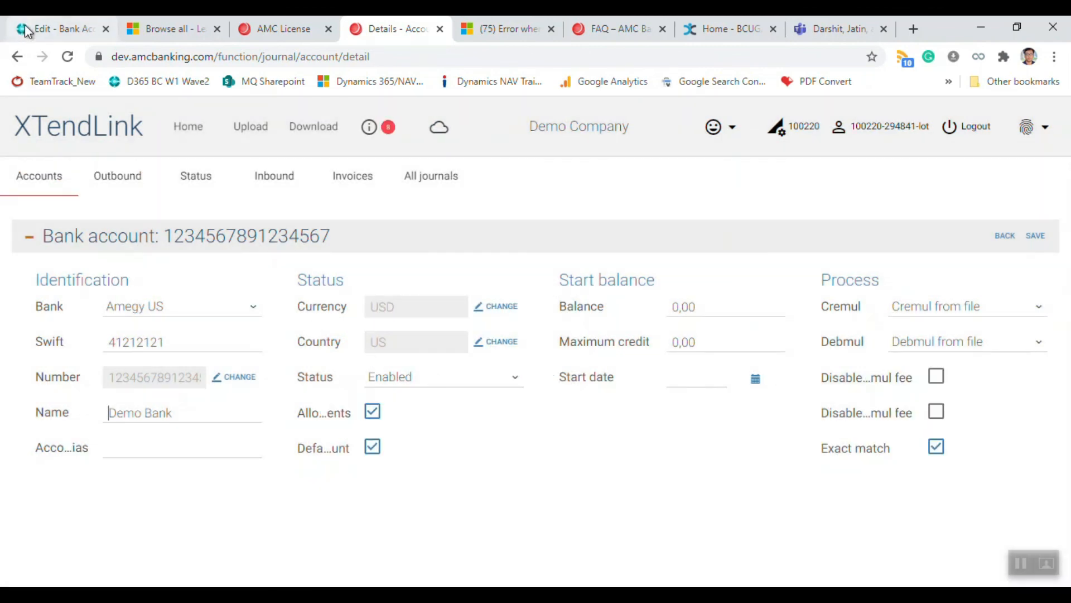
Step: Return to the Business Central payment journal and export the line, downloading Amegy US.txt
{"action": "left_click", "coordinate": [43, 26]}
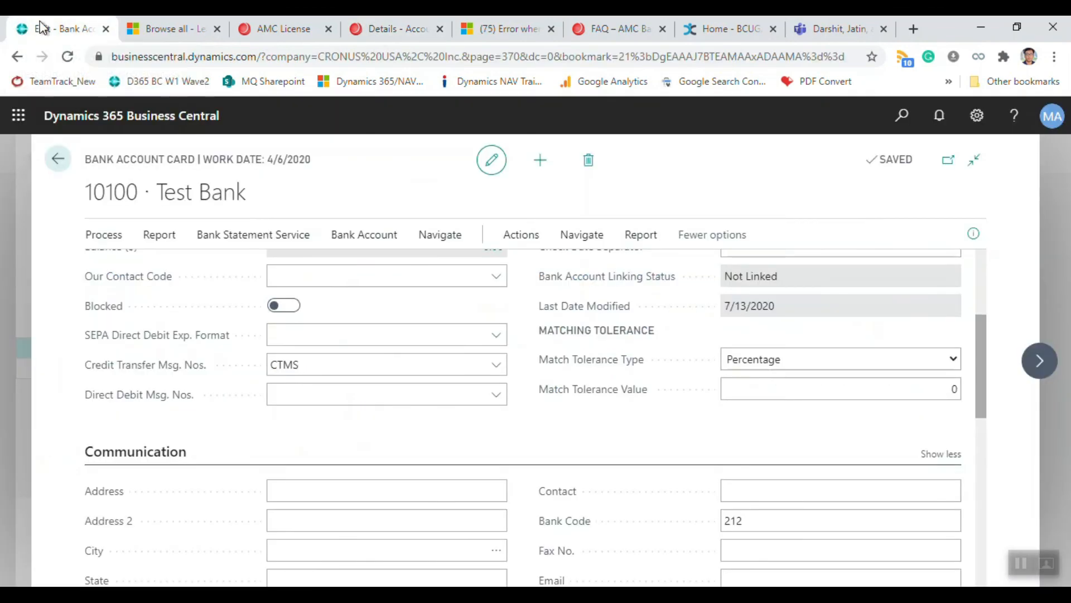
{"action": "left_click", "coordinate": [58, 161]}
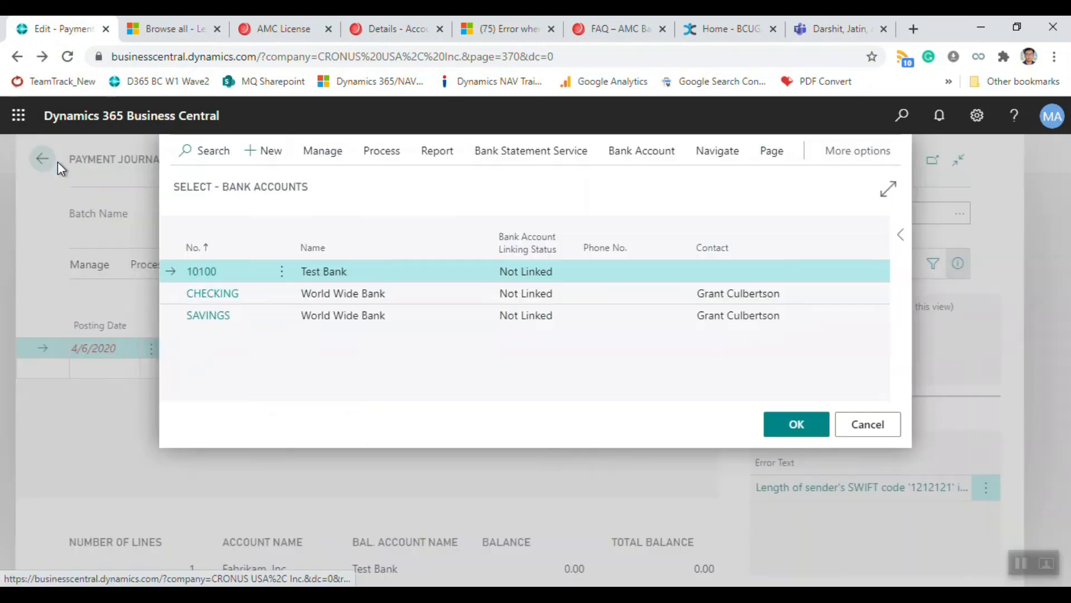
{"action": "left_click", "coordinate": [859, 427]}
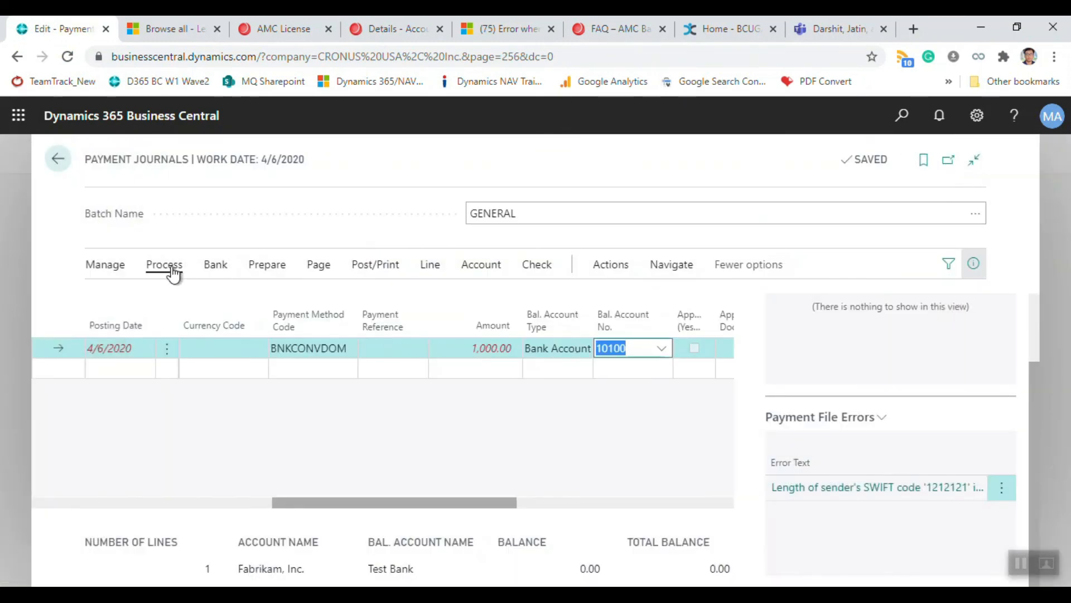
{"action": "left_click", "coordinate": [170, 268]}
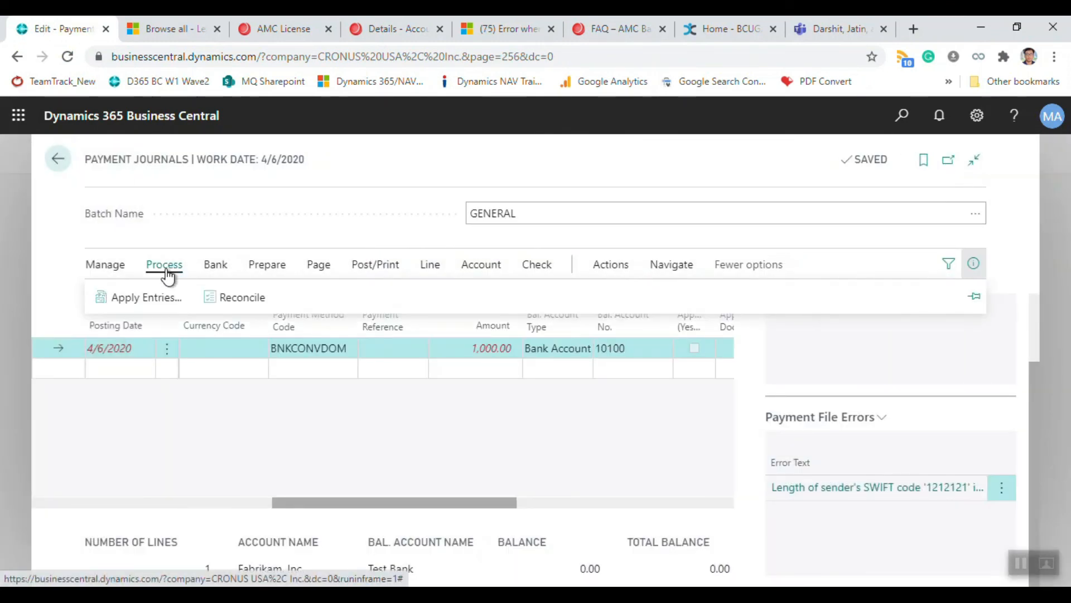
{"action": "left_click", "coordinate": [215, 266]}
{"action": "left_click", "coordinate": [137, 299]}
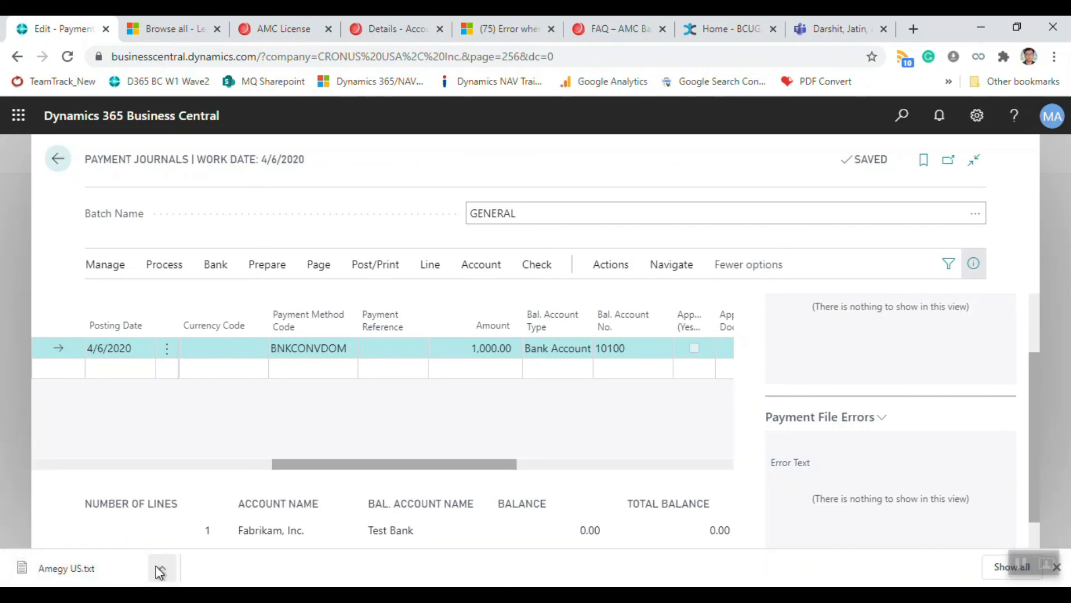
Step: Open Amegy US.txt in maximized Notepad and check the 1000,00 Fabrikam, Inc. payment line
{"action": "left_click", "coordinate": [123, 565]}
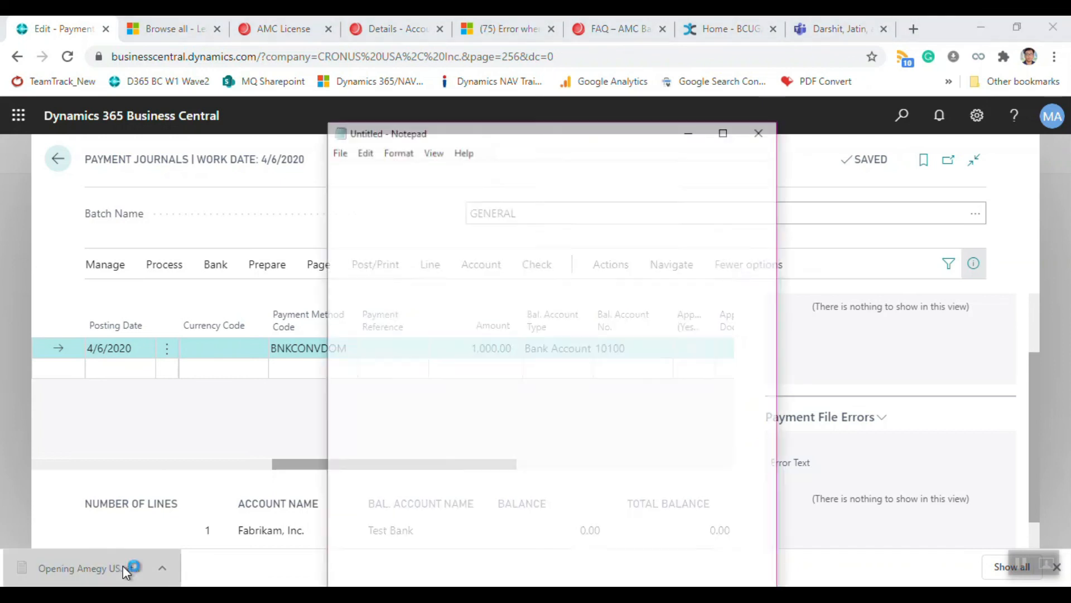
{"action": "left_click", "coordinate": [727, 131]}
{"action": "left_click", "coordinate": [168, 88]}
{"action": "left_click", "coordinate": [327, 103]}
{"action": "left_click", "coordinate": [449, 103]}
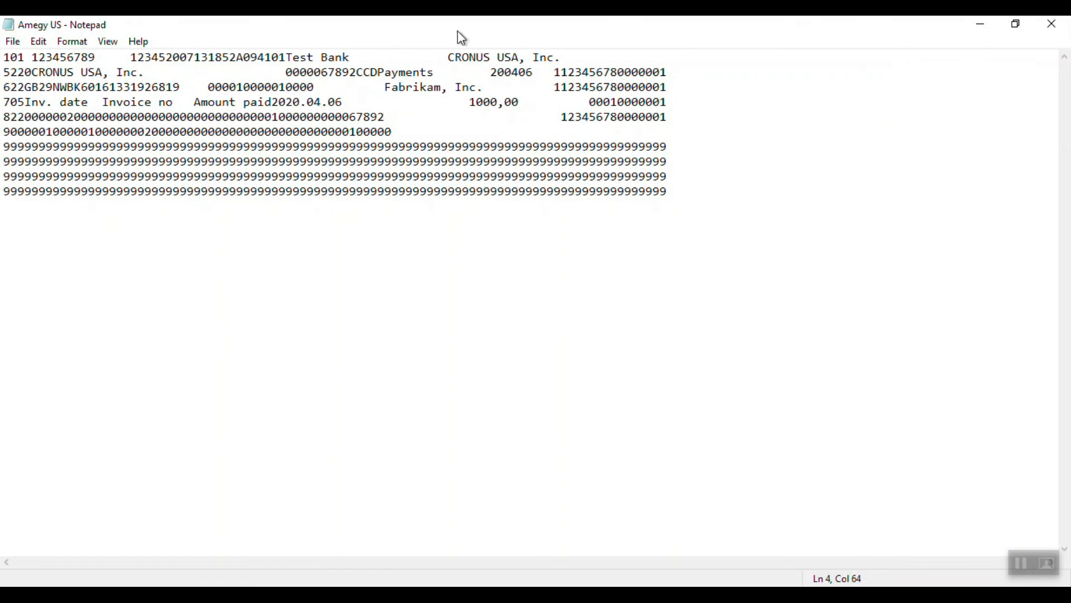
{"action": "double_click", "coordinate": [543, 25]}
{"action": "left_click_drag", "start_coordinate": [555, 126], "coordinate": [560, 125]}
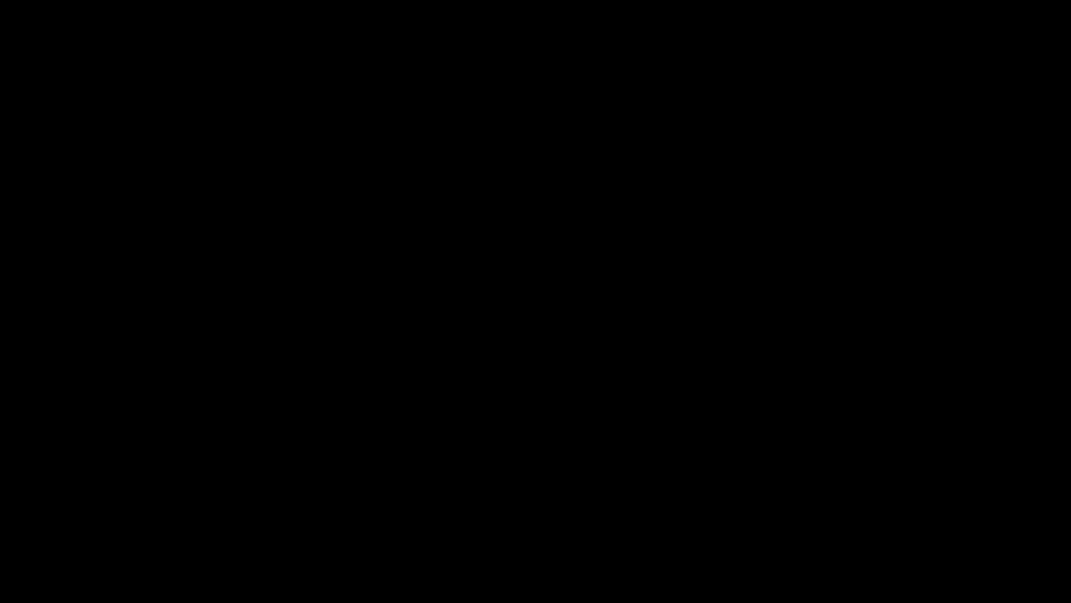